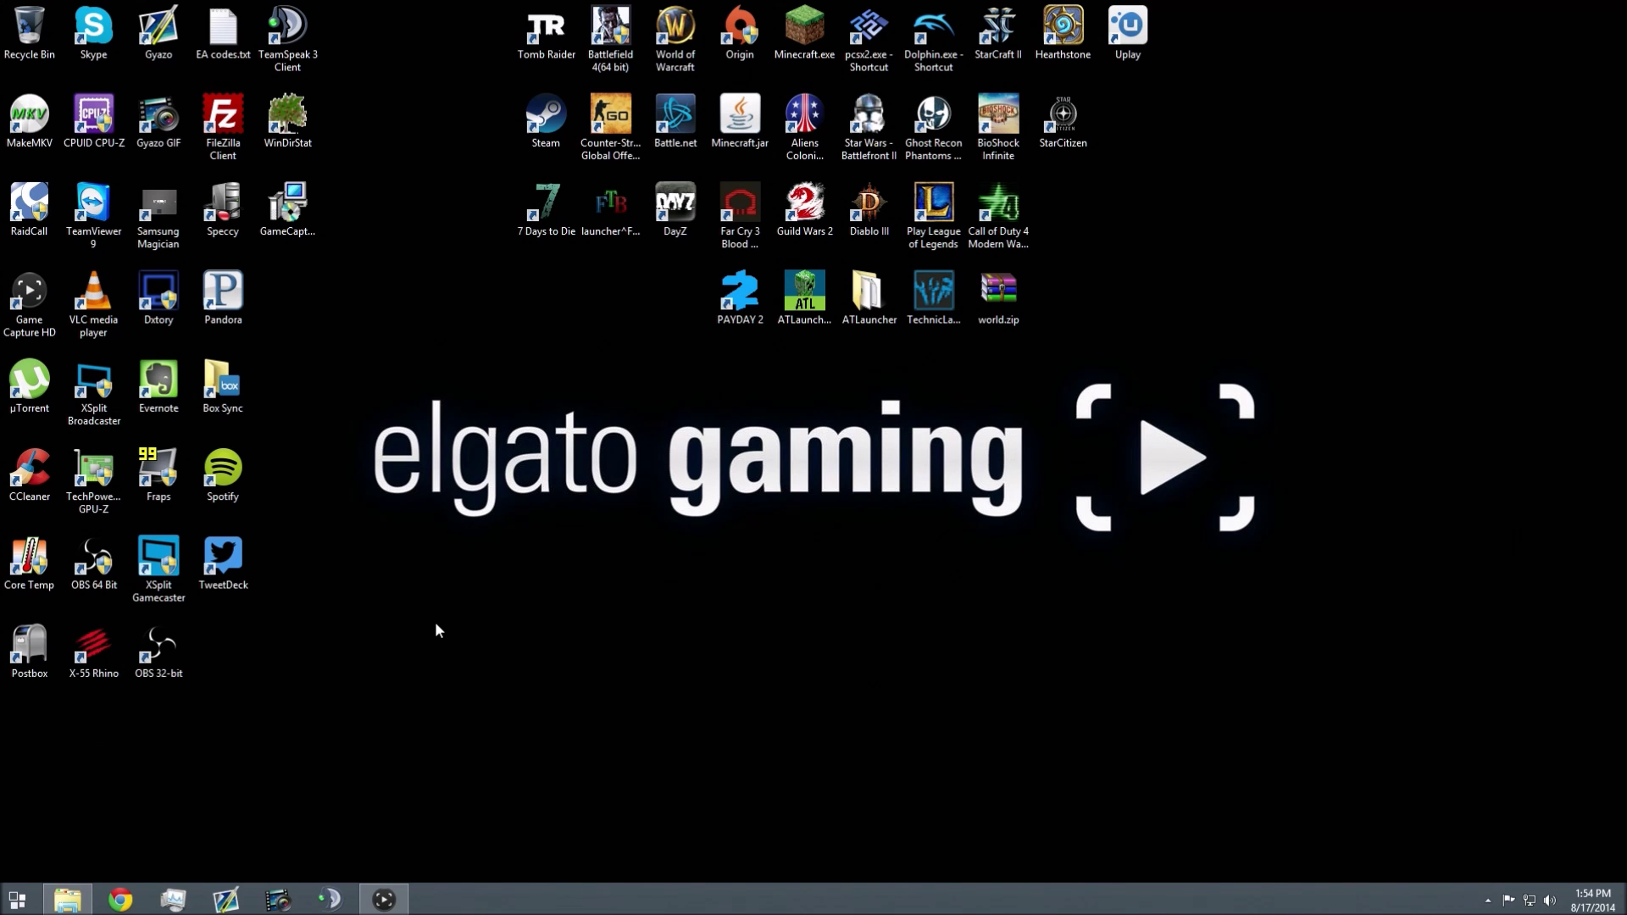
Step: Search Chrome for 'Voice meeter' and open the VB-Audio VoiceMeeter result
click(120, 899)
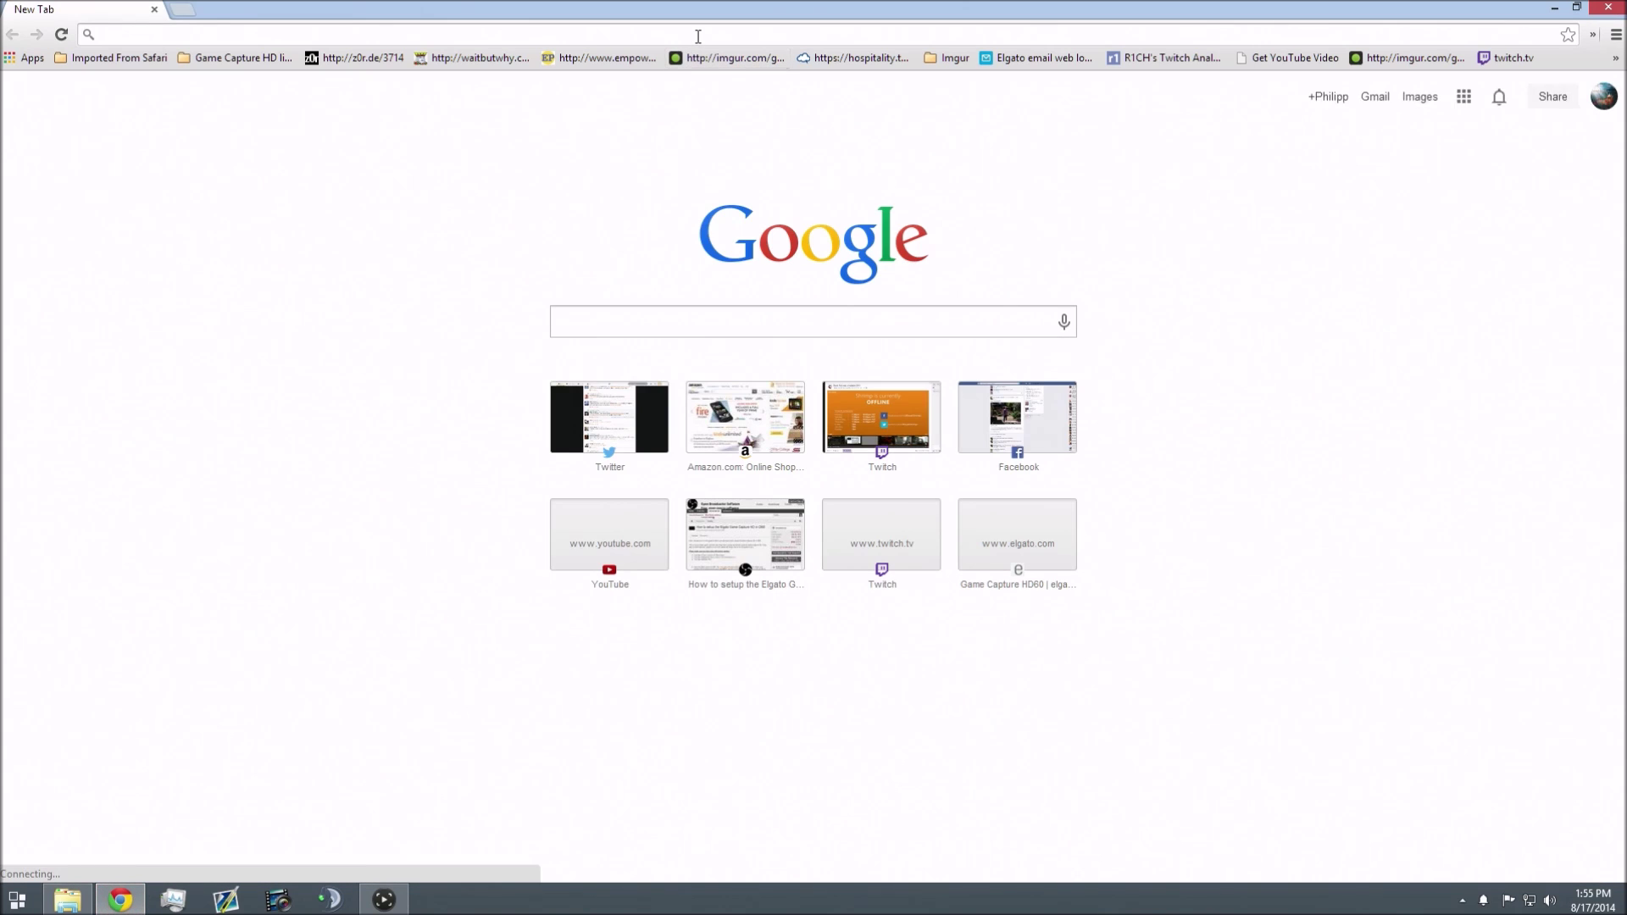
text(Voice meeter)
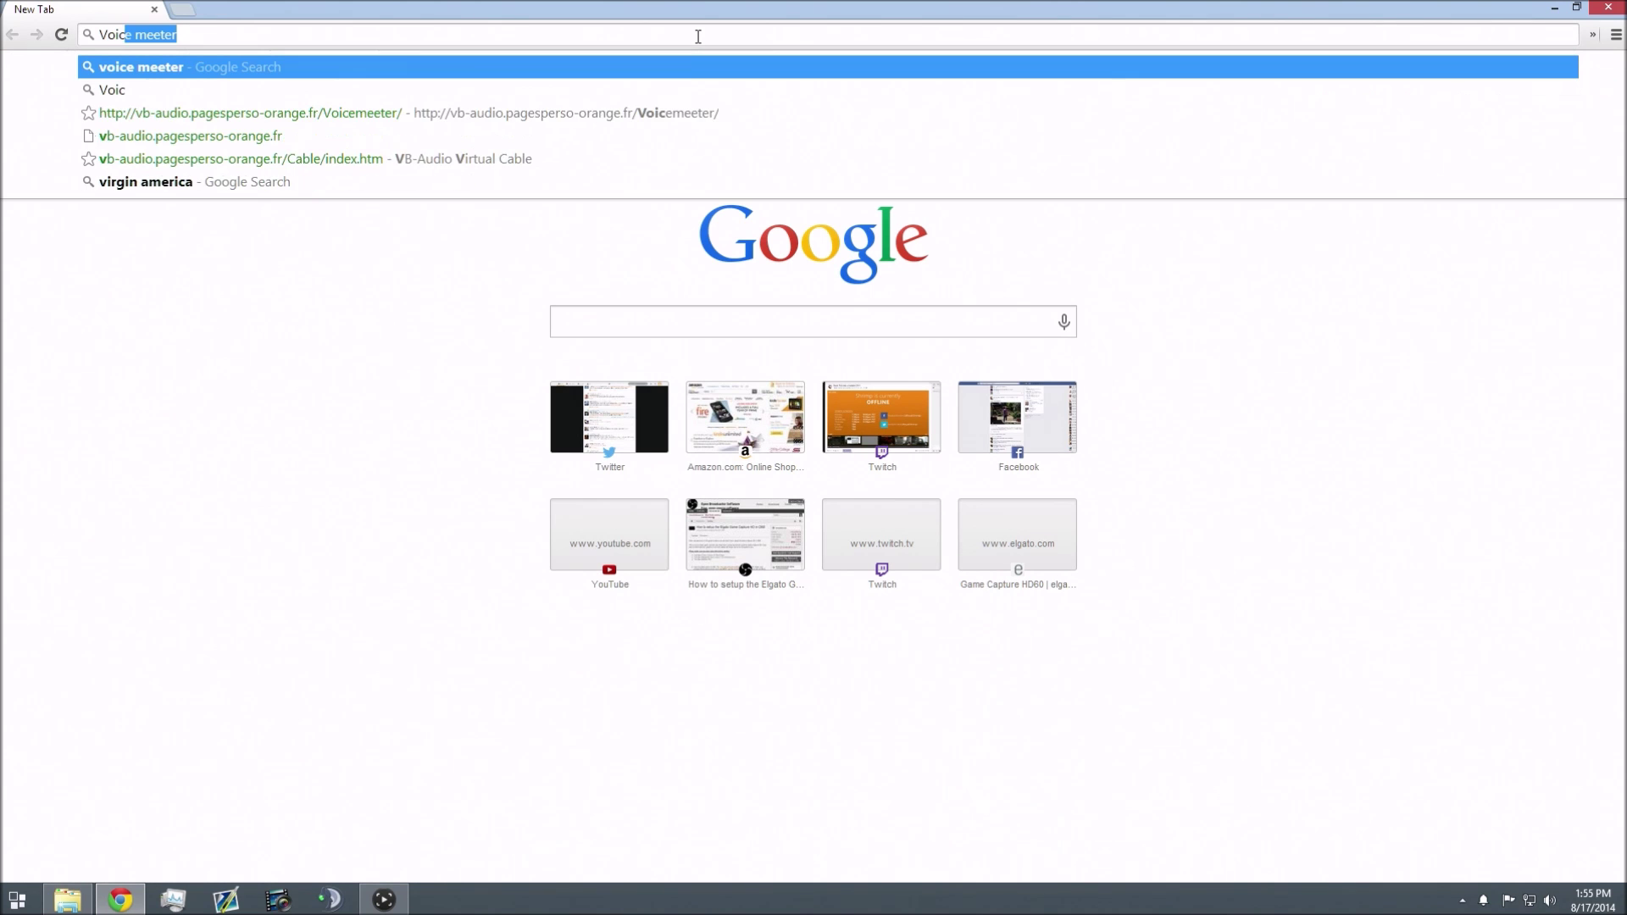
key(Return)
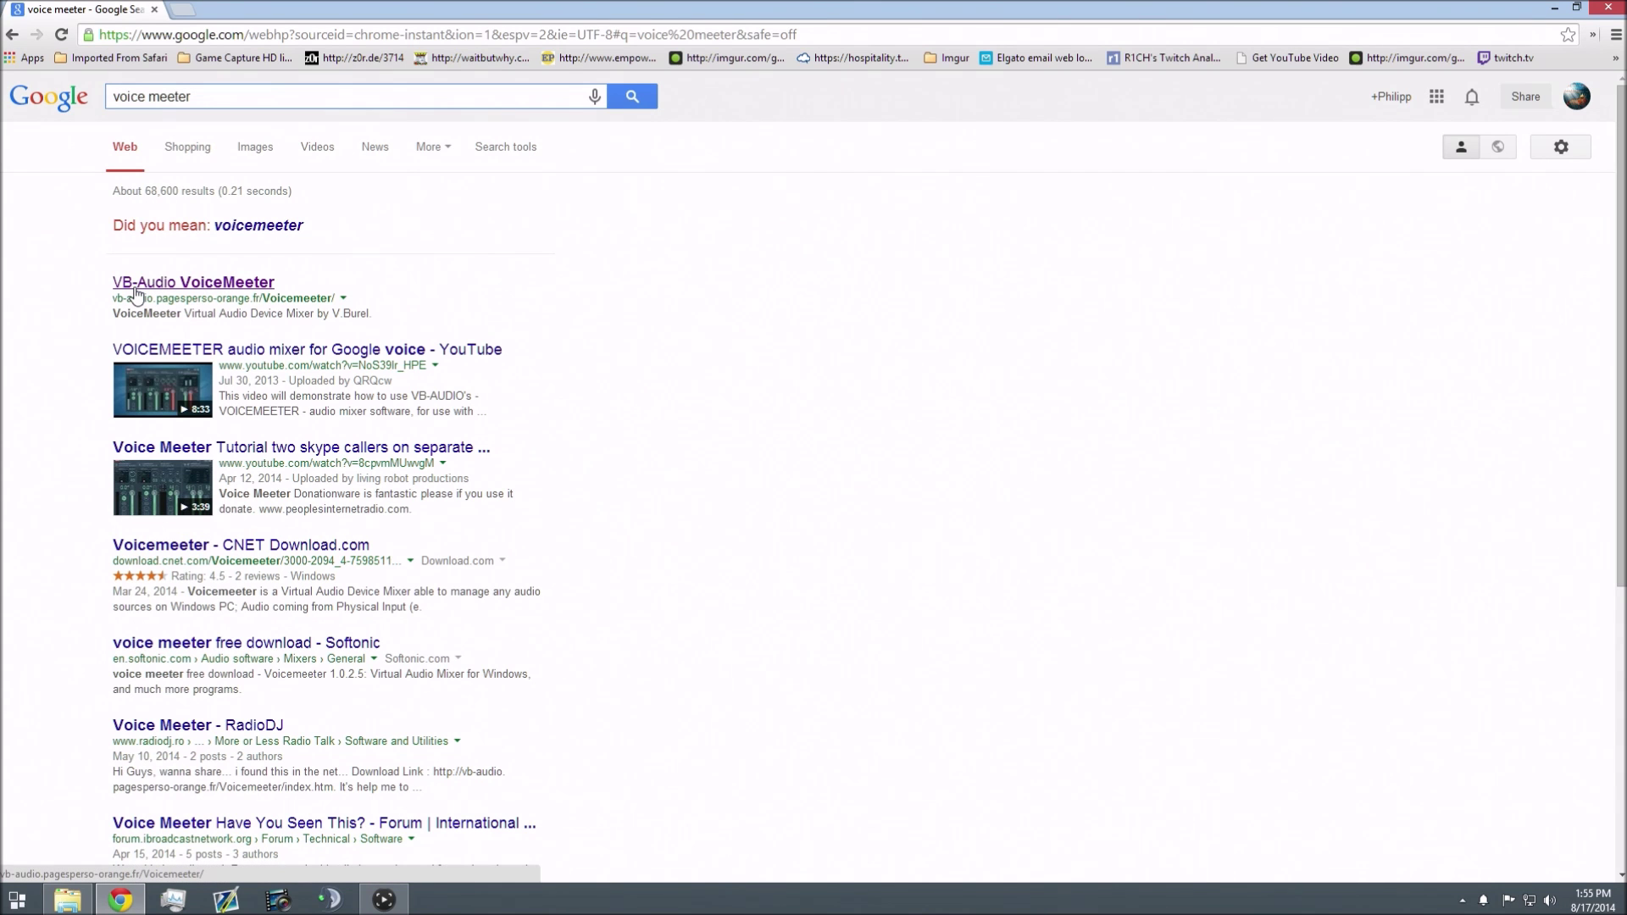
click(135, 289)
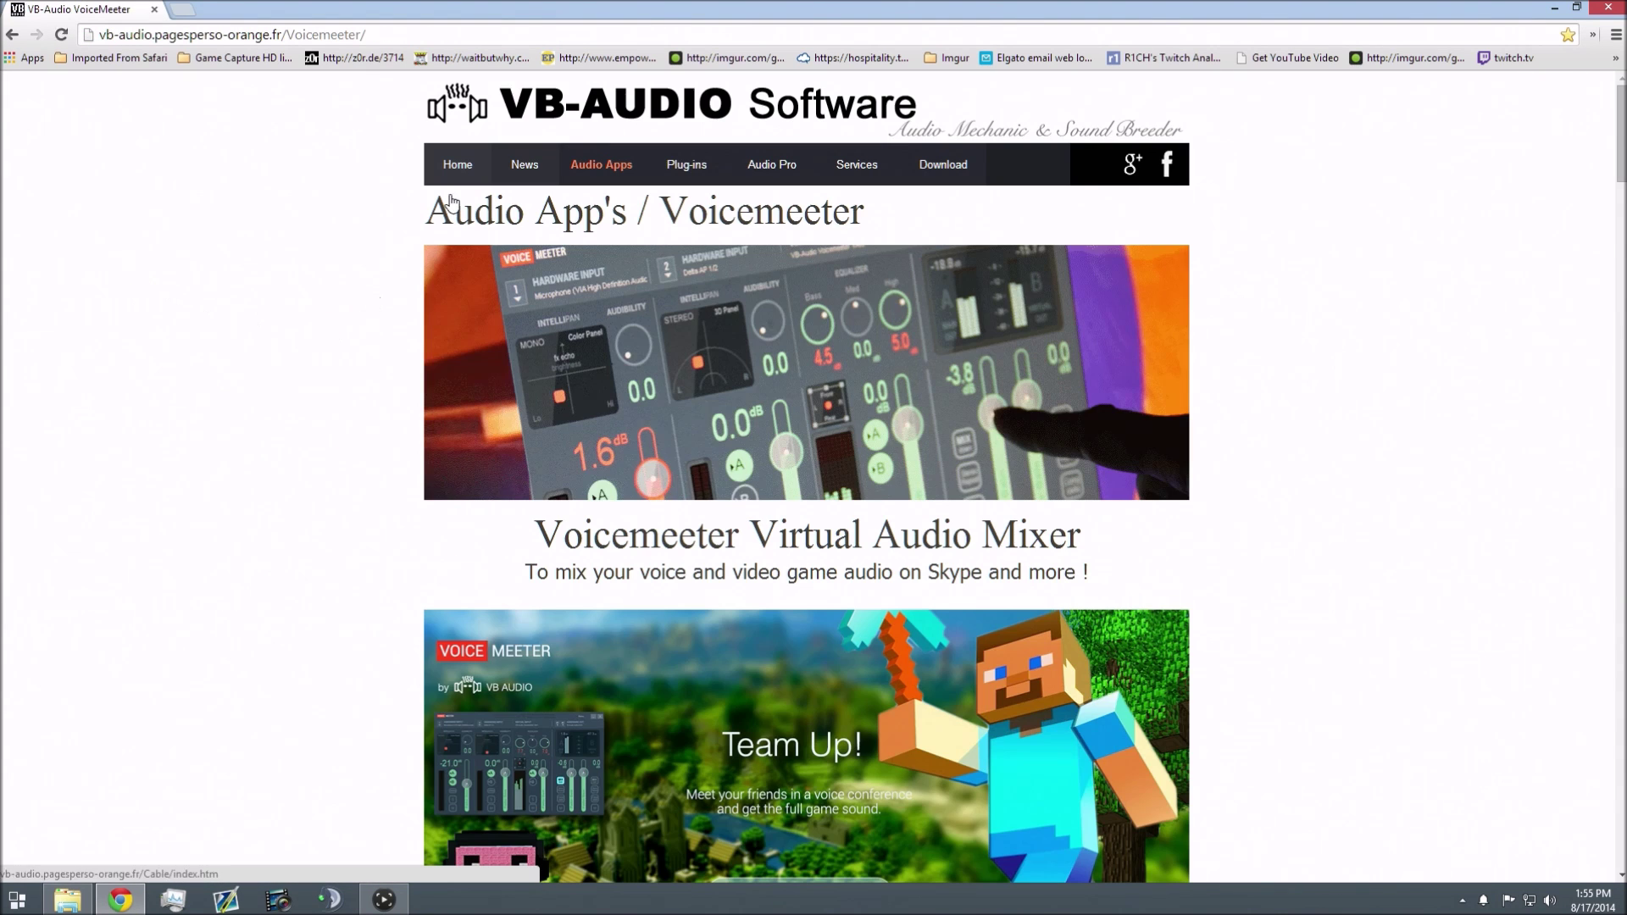
Step: Scroll down to the Install Voicemeeter section, then minimize Chrome
scroll(398, 320, down, 13)
scroll(398, 320, down, 20)
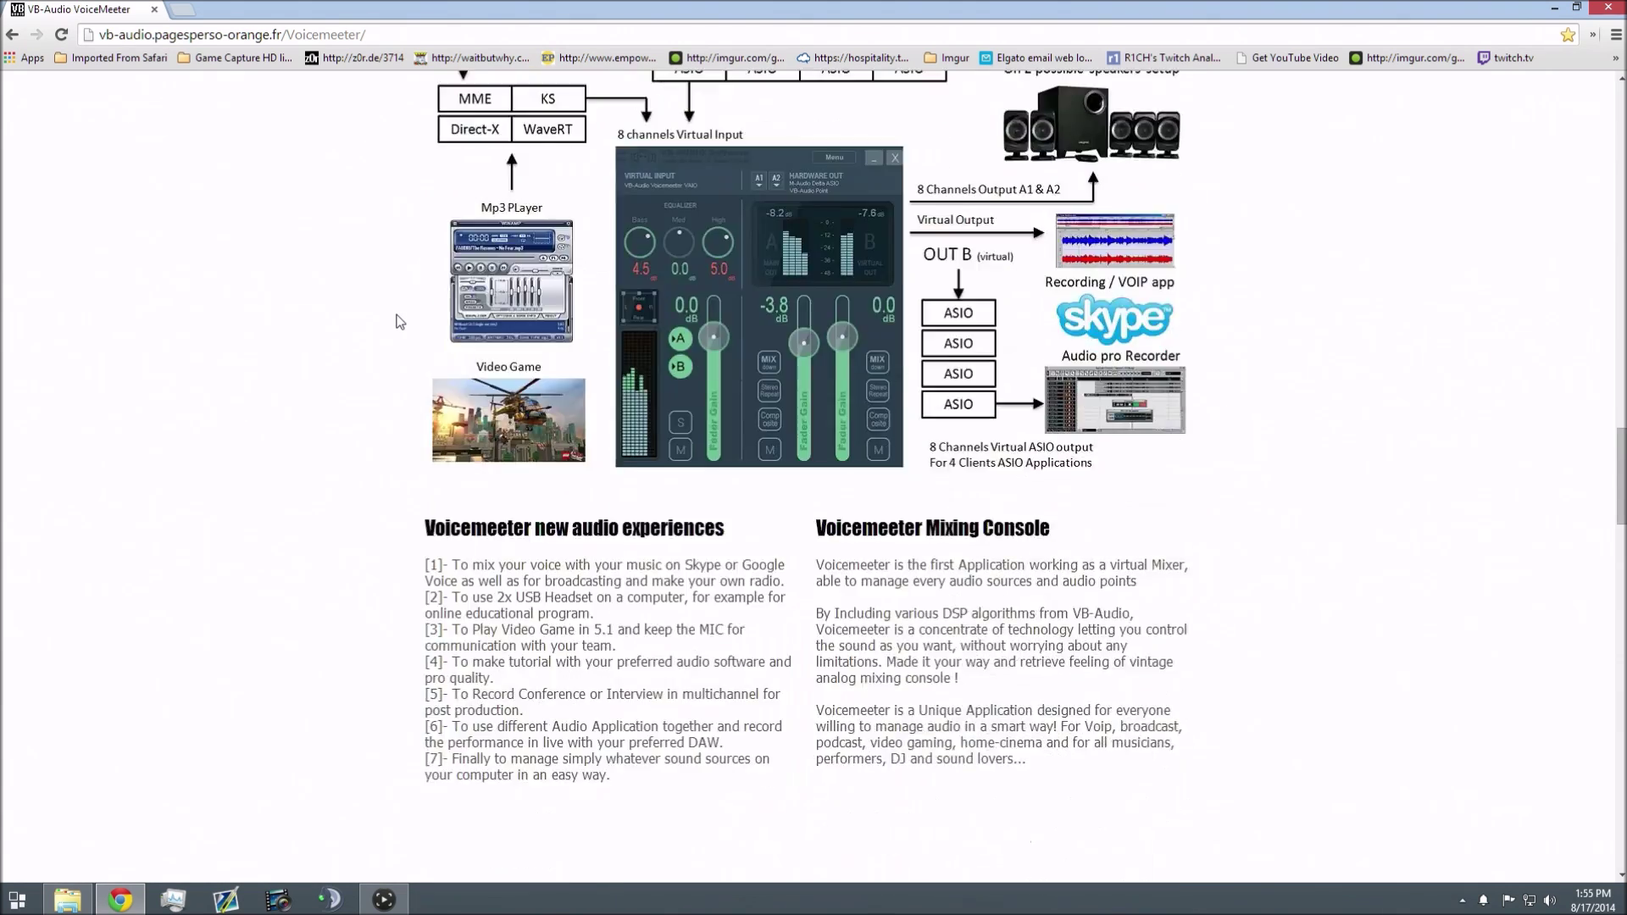
scroll(400, 322, down, 9)
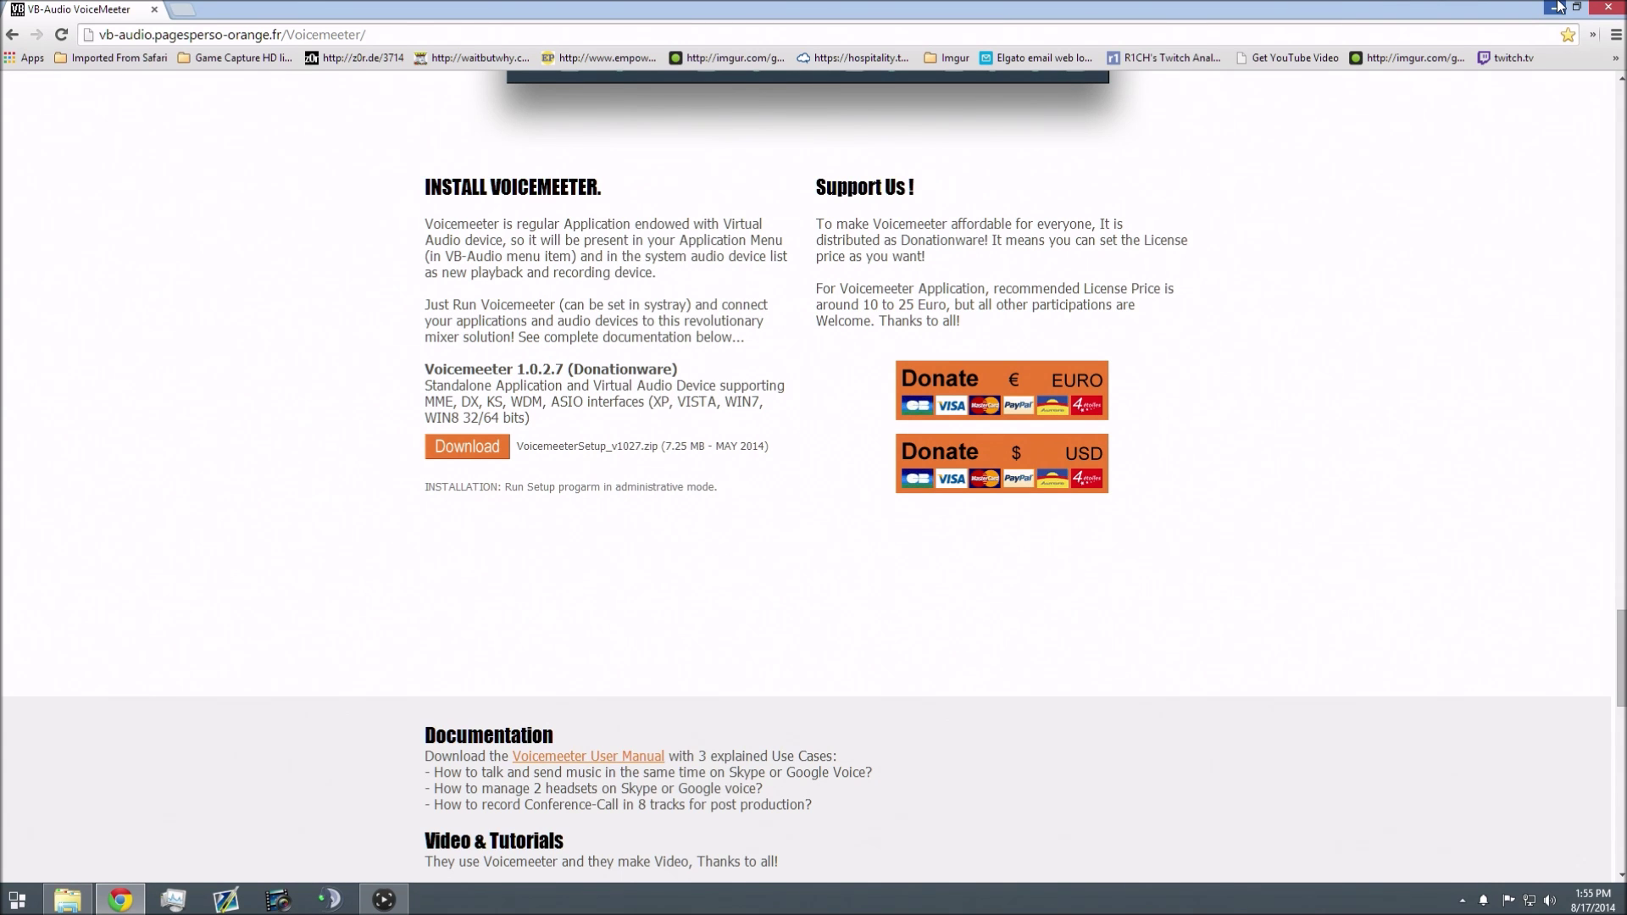
click(1559, 7)
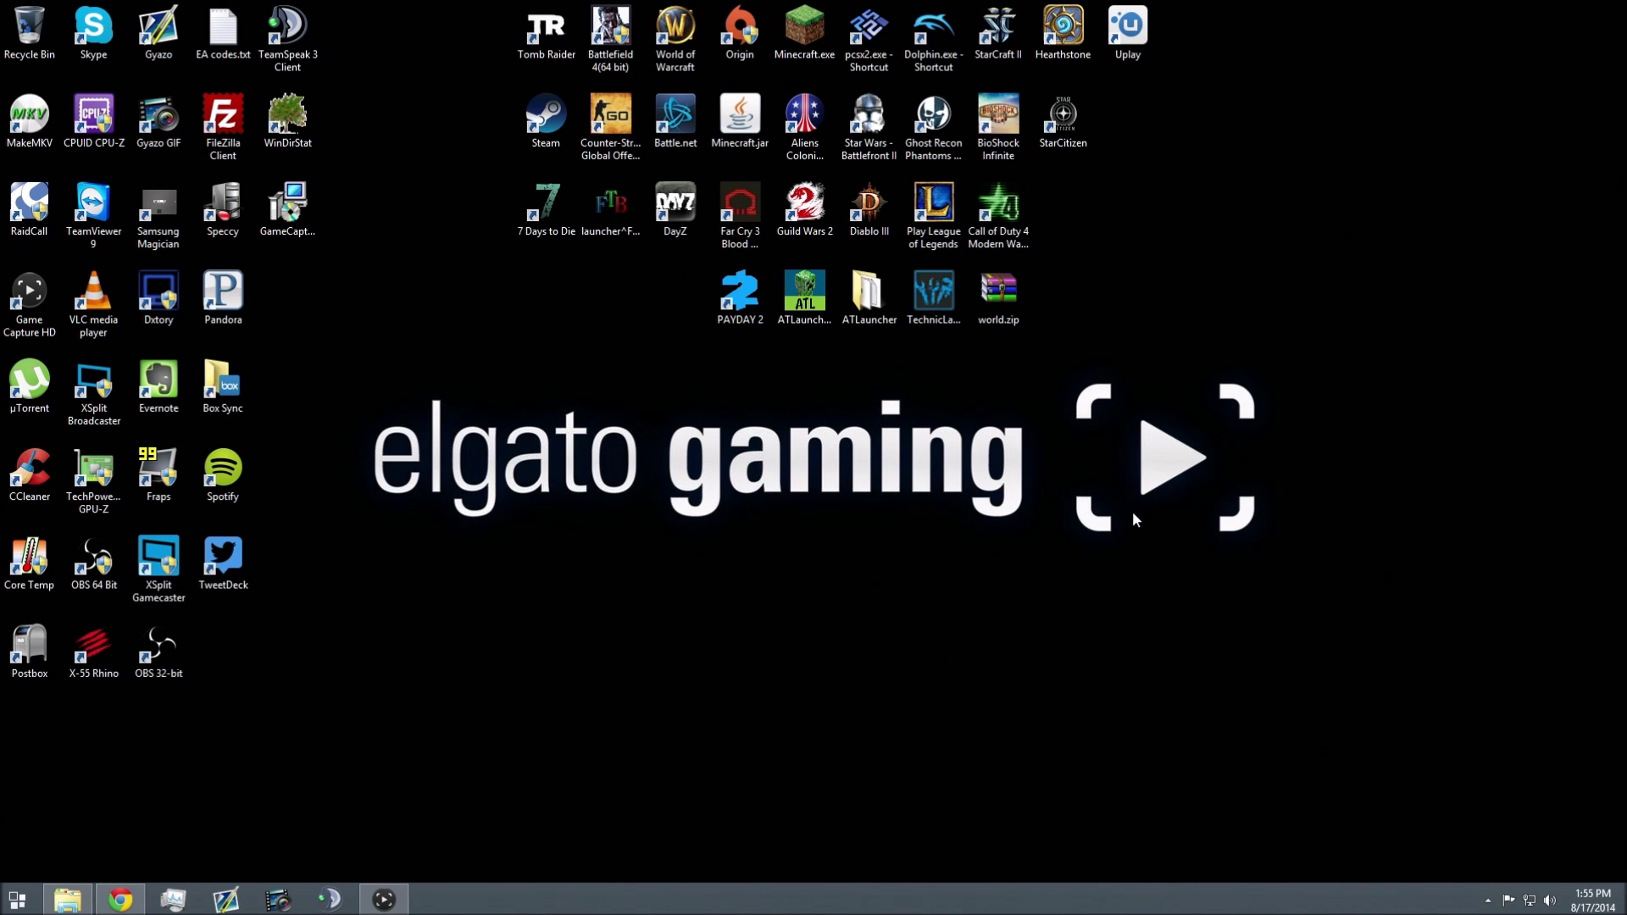
Step: Open the Windows Sound control panel from a Start search for 'sound'
click(21, 896)
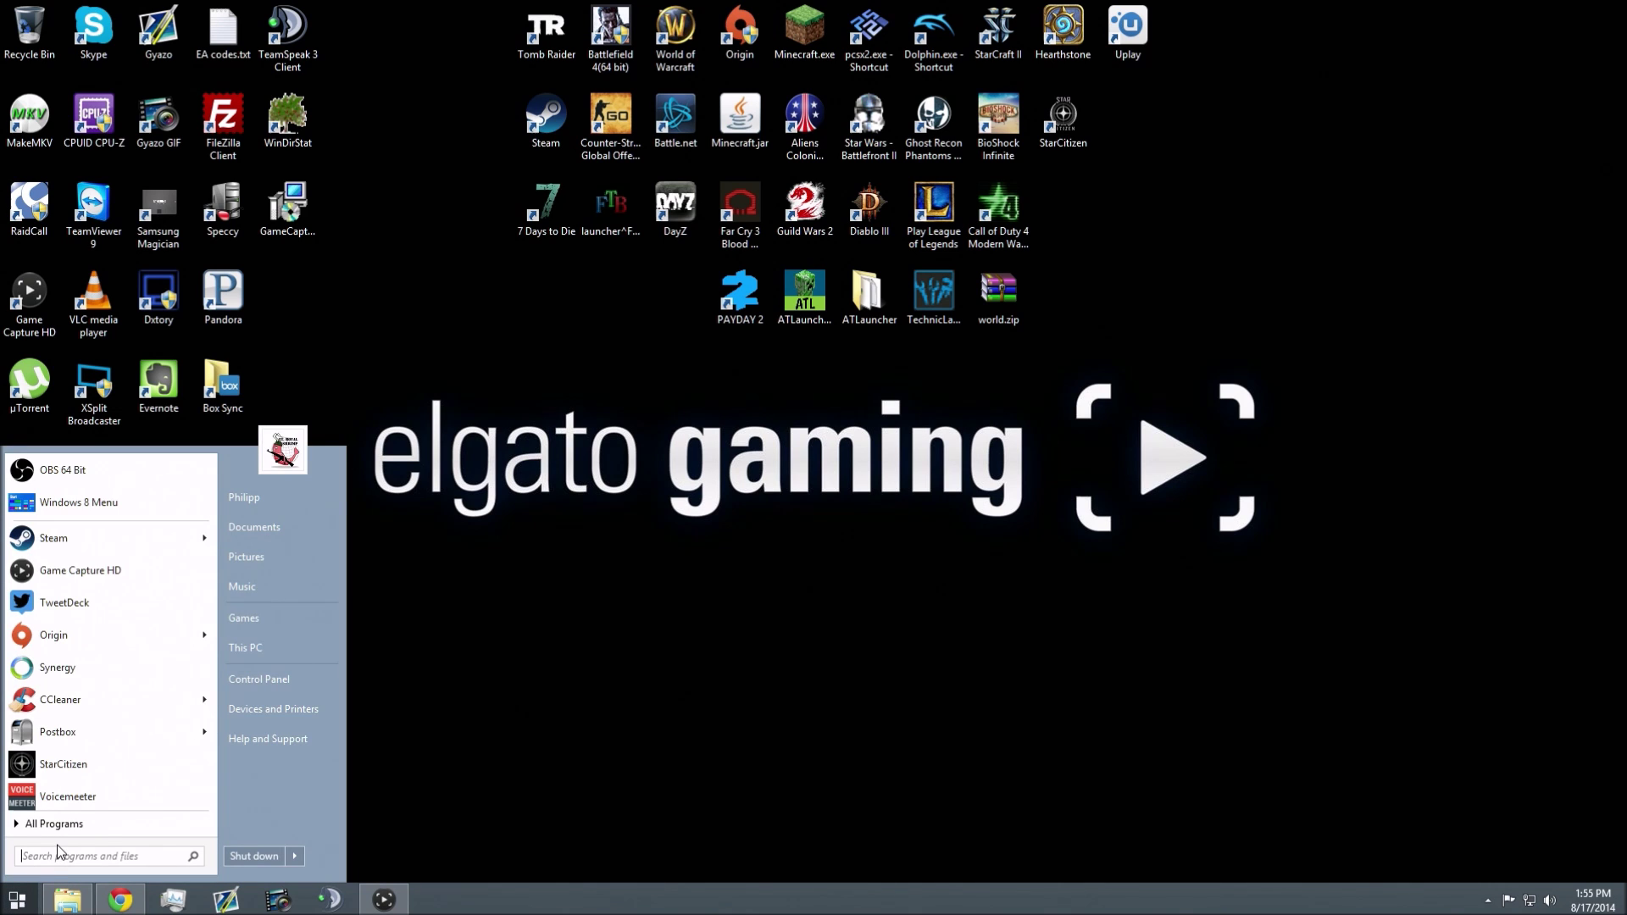
text(sound)
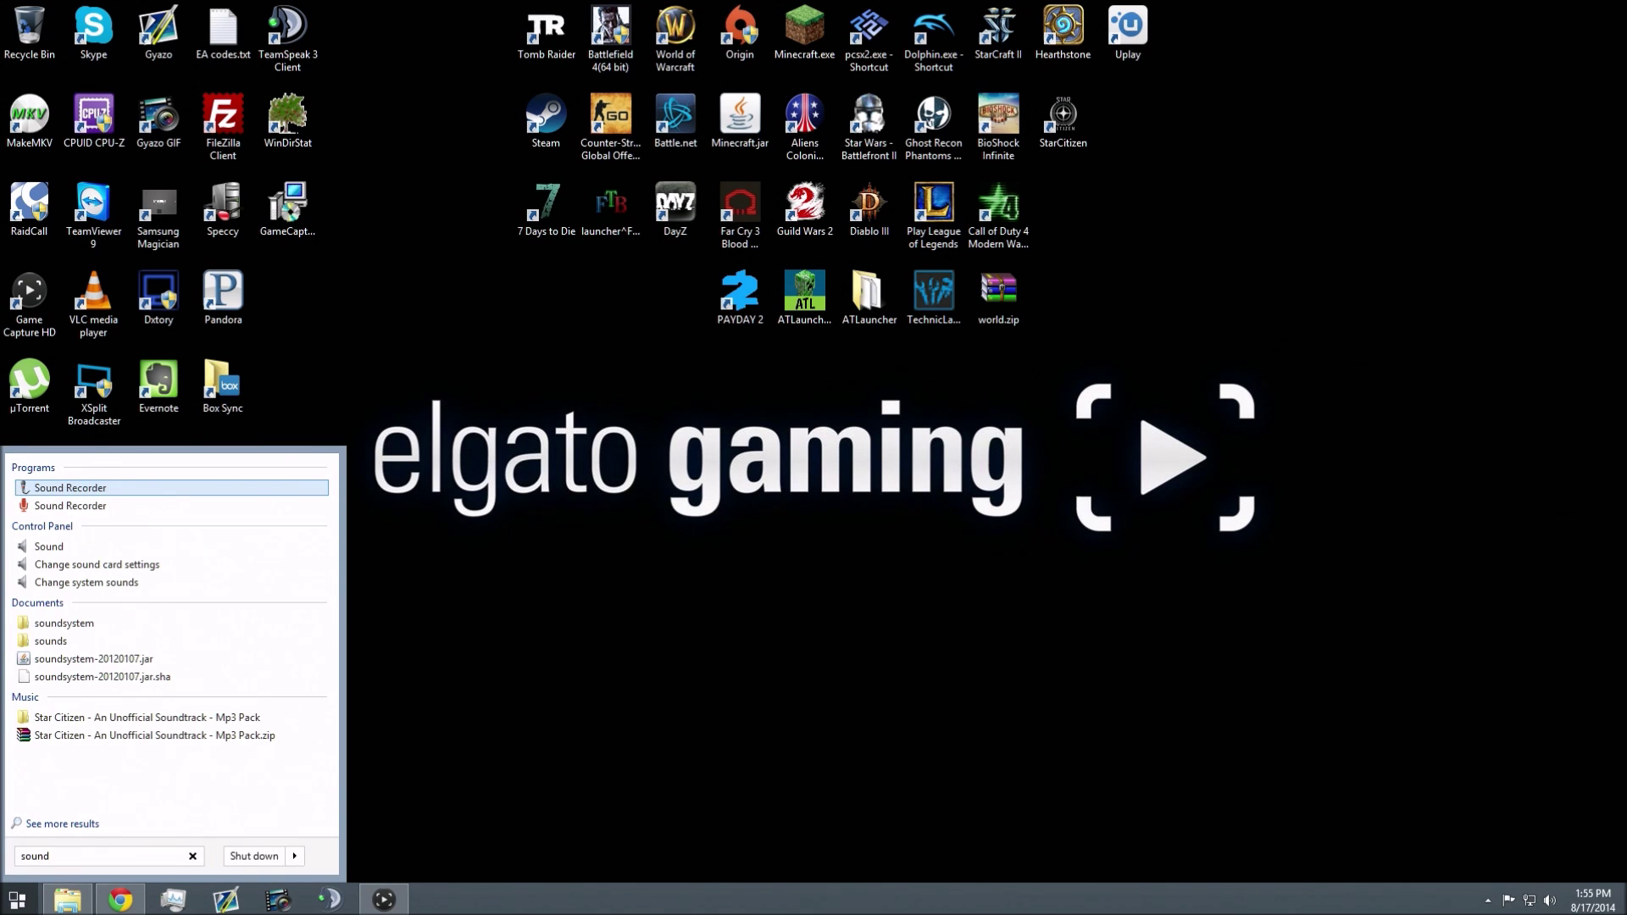
key(Down)
key(Down)
key(Down)
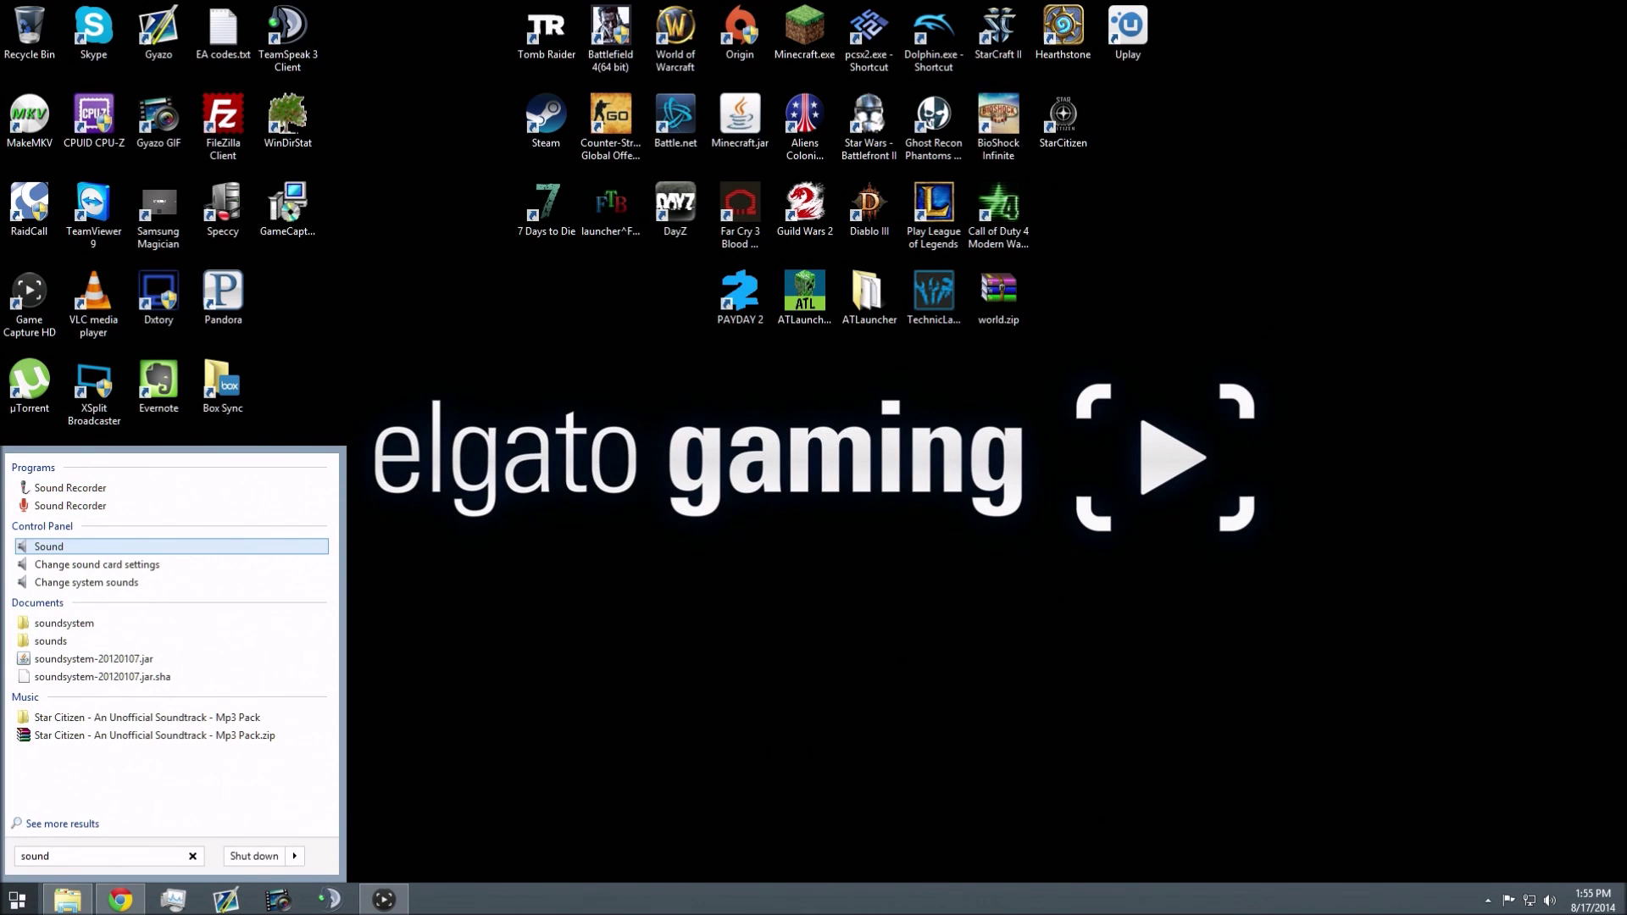
key(Return)
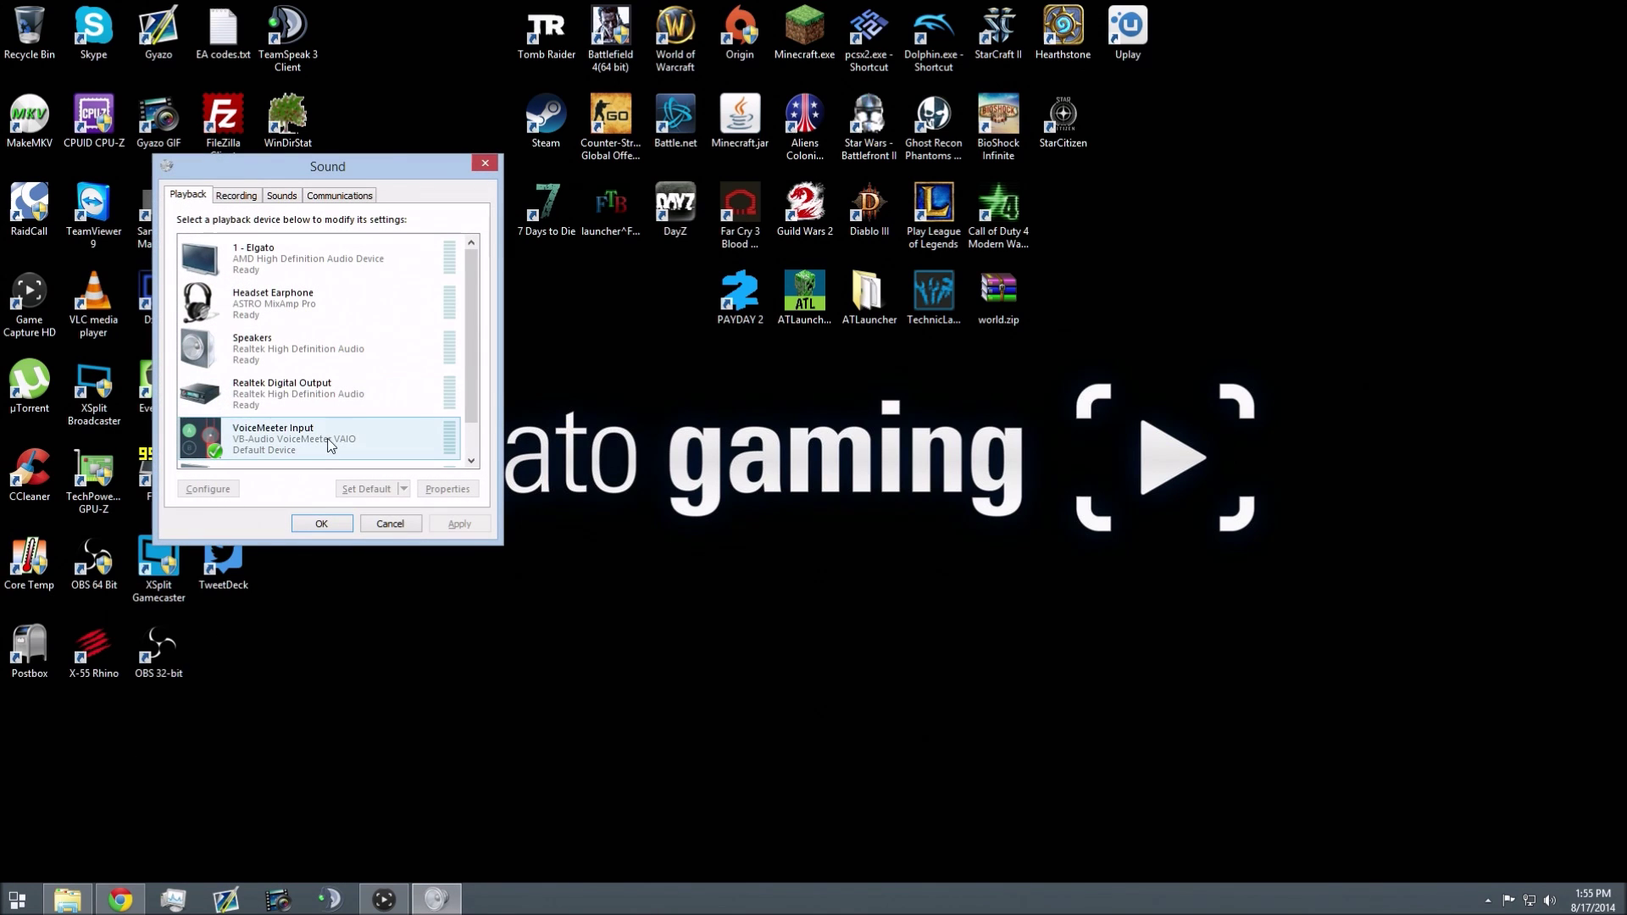
Step: Make Headset Earphone the default playback device
scroll(475, 362, down, 1)
click(354, 411)
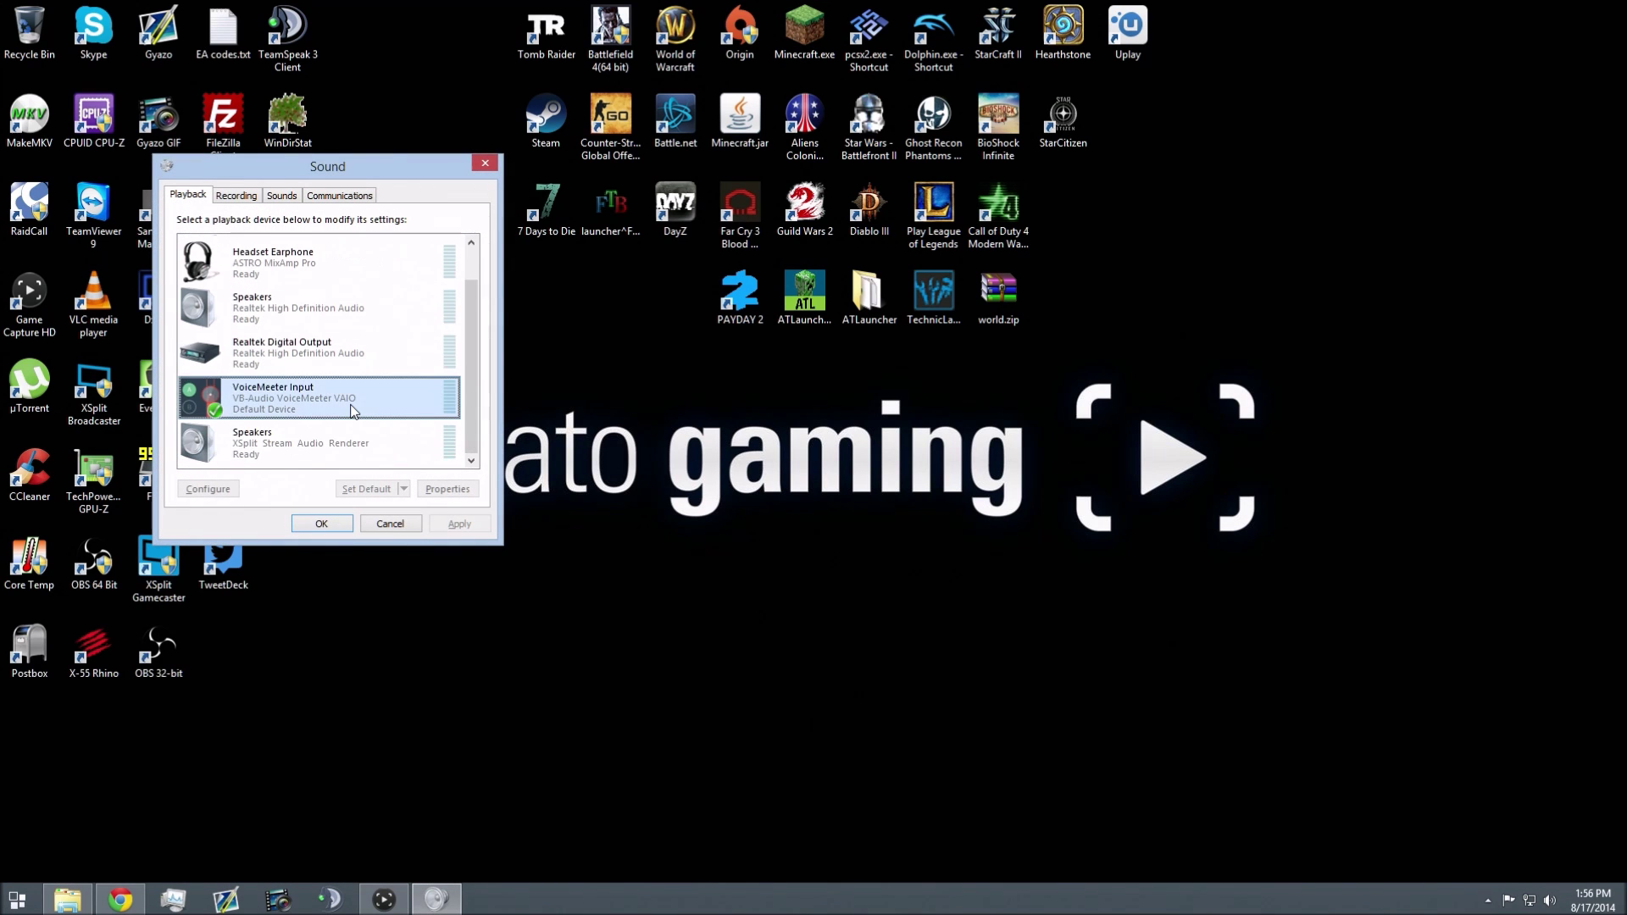
click(347, 262)
scroll(348, 283, up, 2)
scroll(333, 294, up, 1)
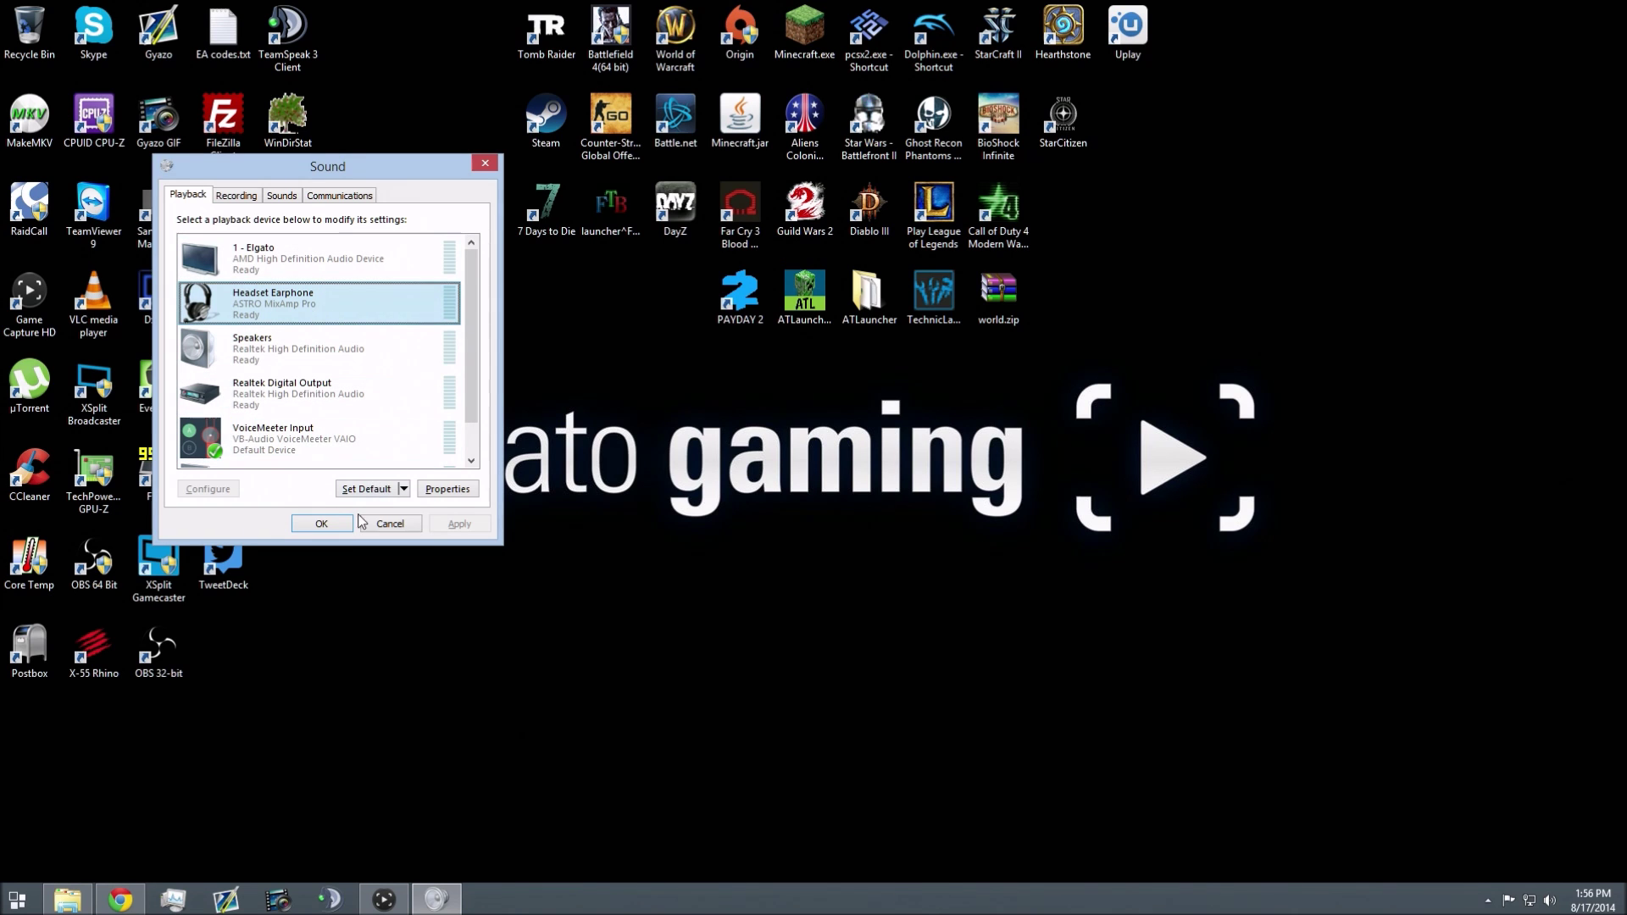
click(369, 489)
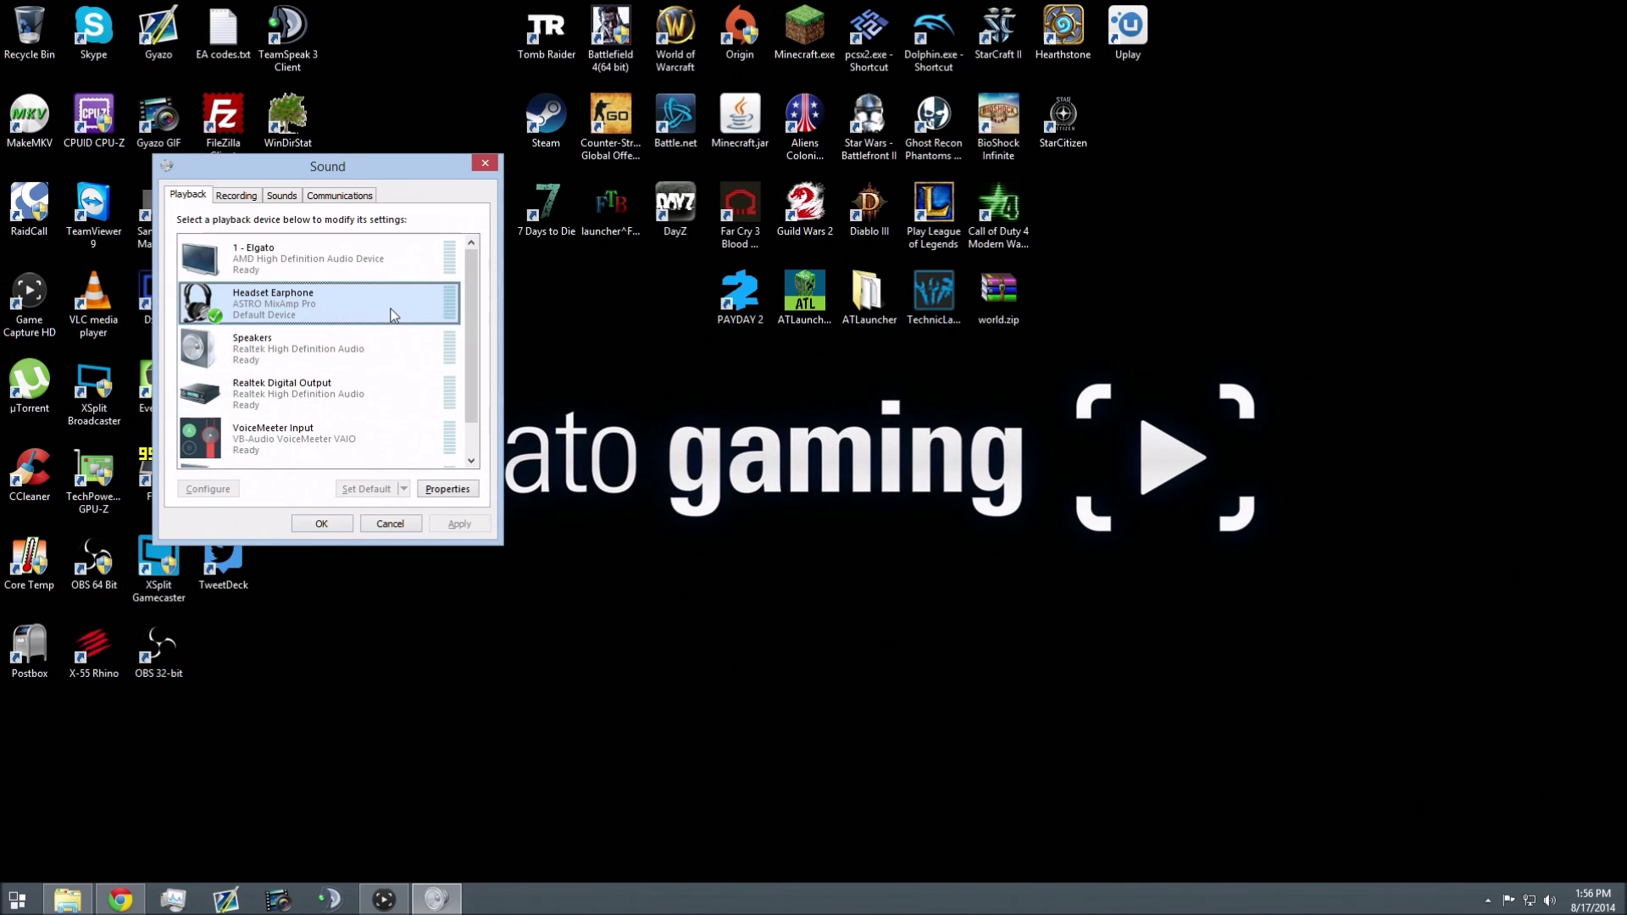
Step: Restore VoiceMeeter Input as the default playback device and close the Sound dialog
click(329, 454)
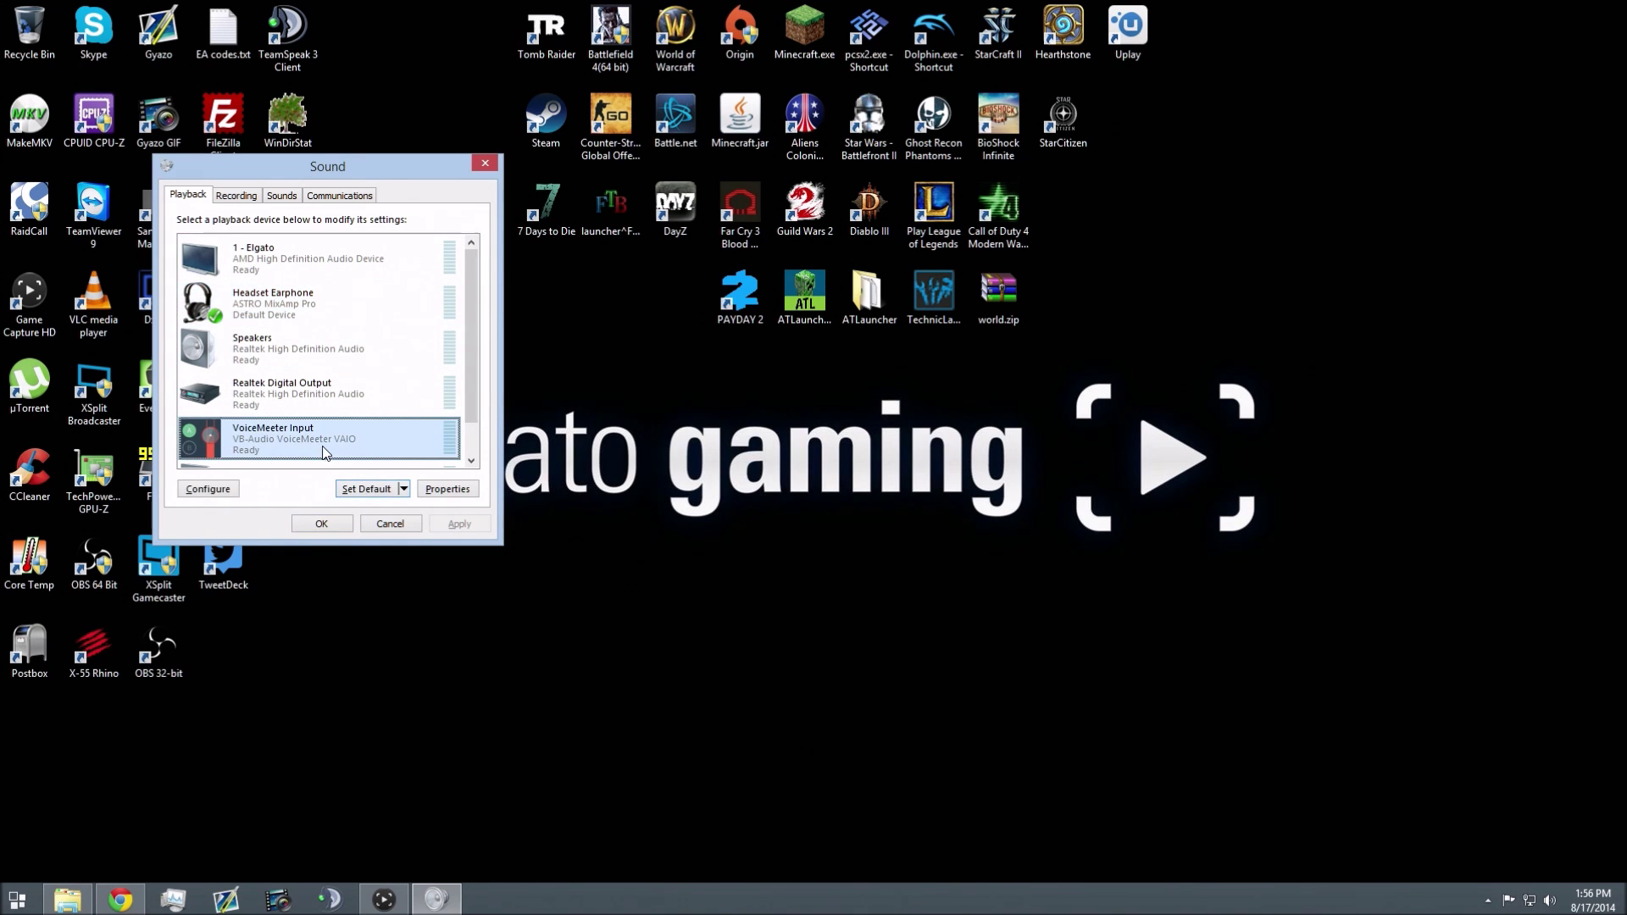
click(356, 490)
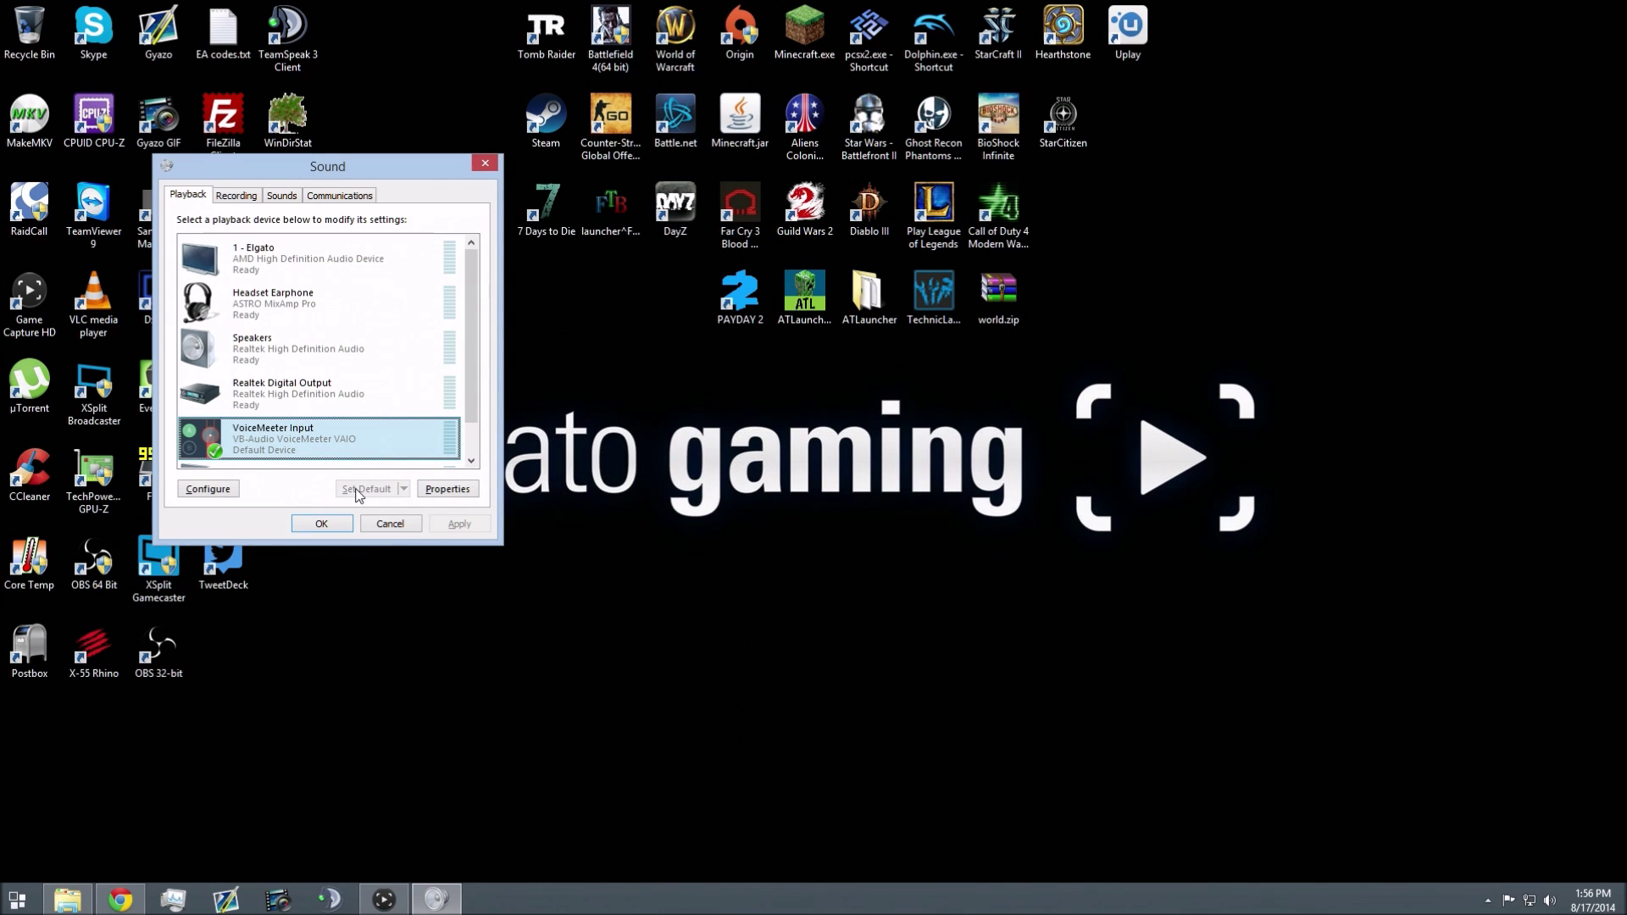
click(490, 165)
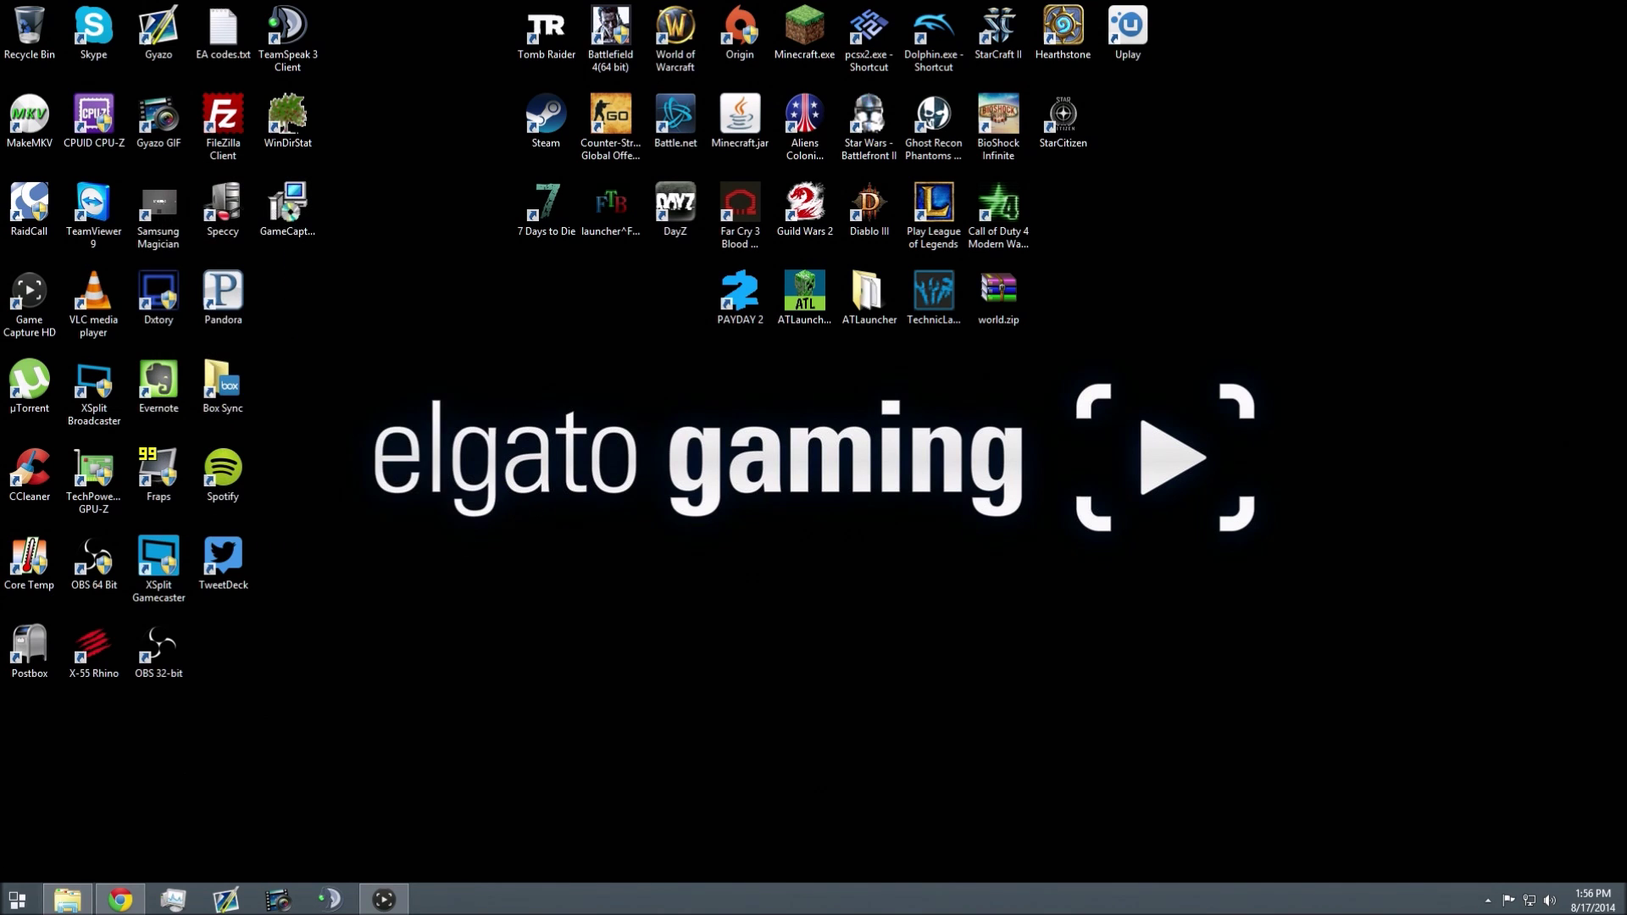
Step: Launch Voicemeeter from the Start menu and move its window up and left
click(15, 902)
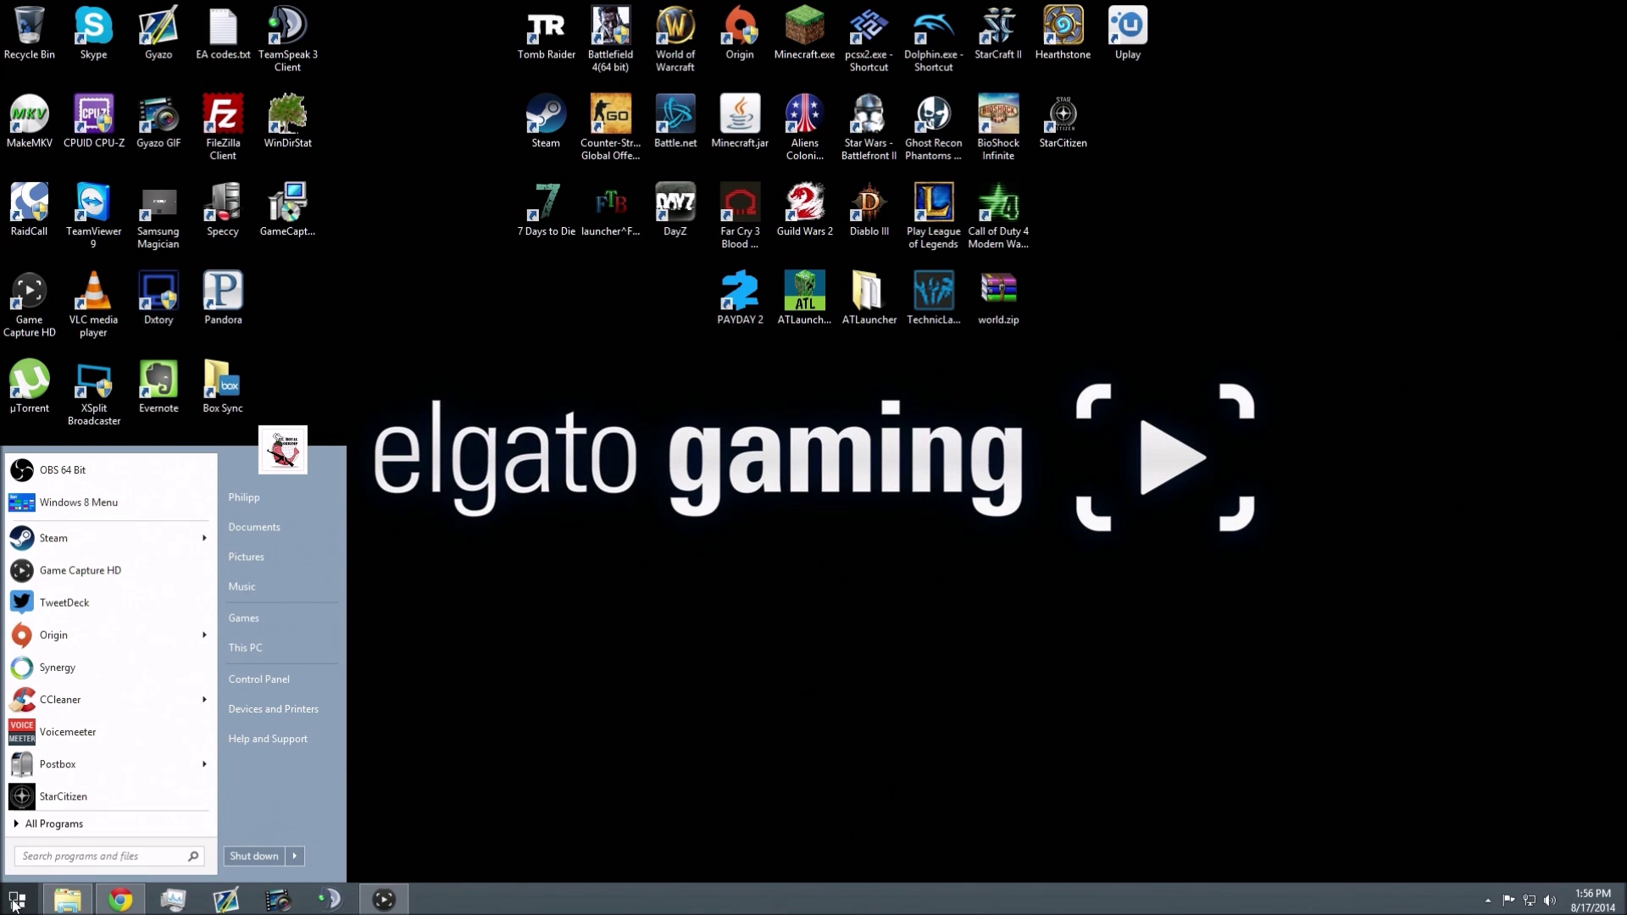
click(75, 734)
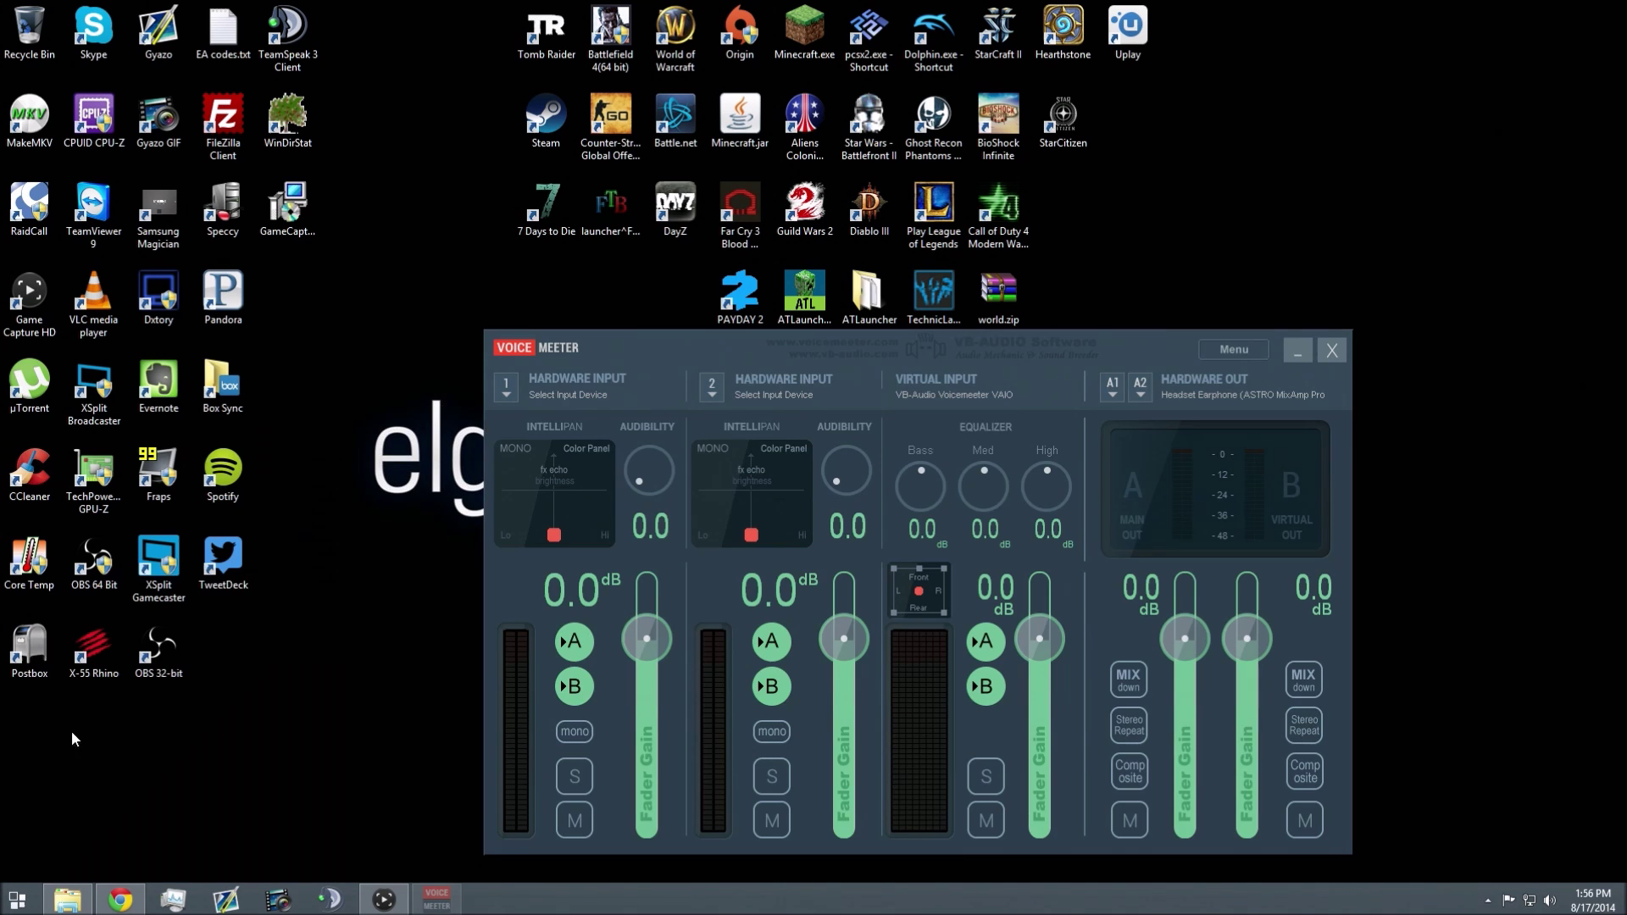
drag(781, 343, 659, 186)
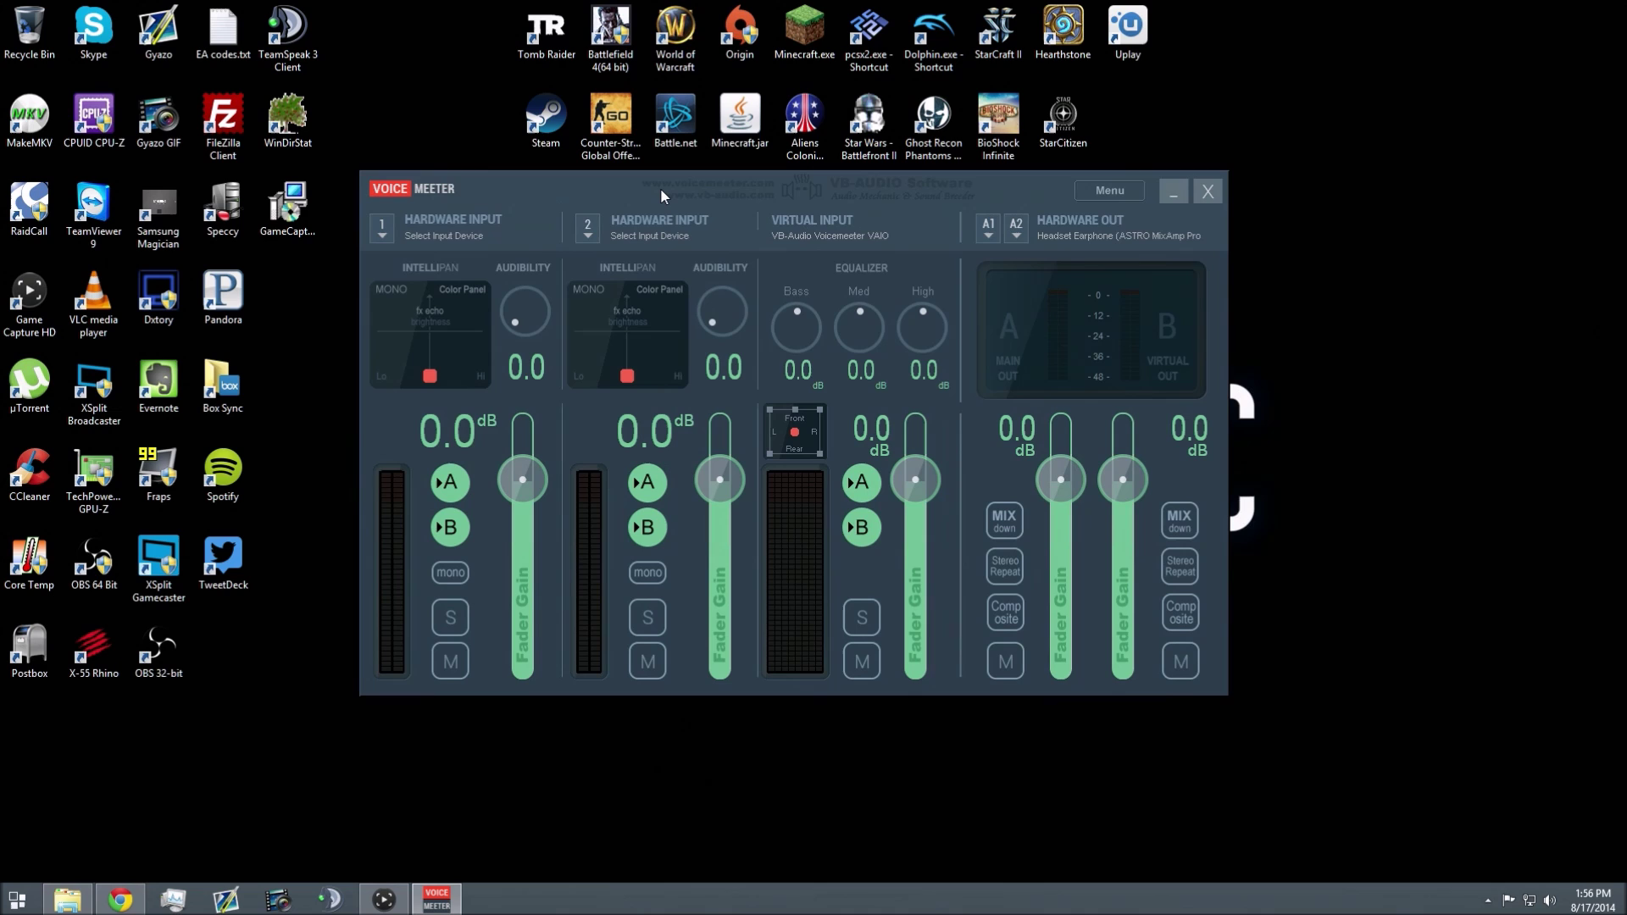
Step: Leave Hardware Input 1 and 2 without a device and nudge the mixer left
click(381, 228)
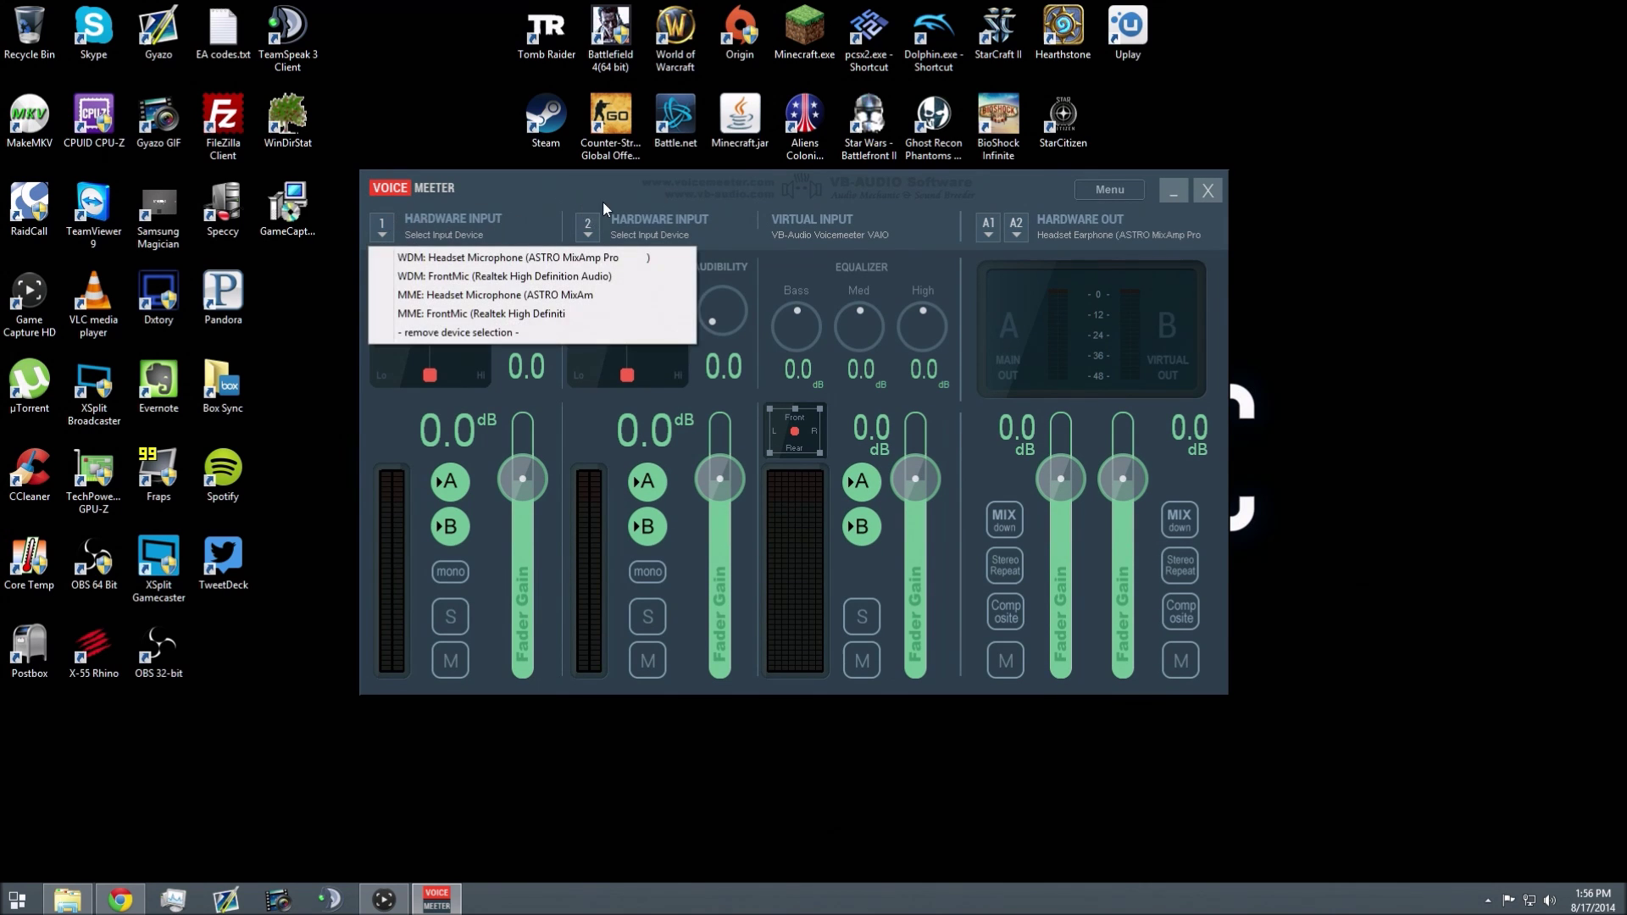
click(587, 225)
click(587, 226)
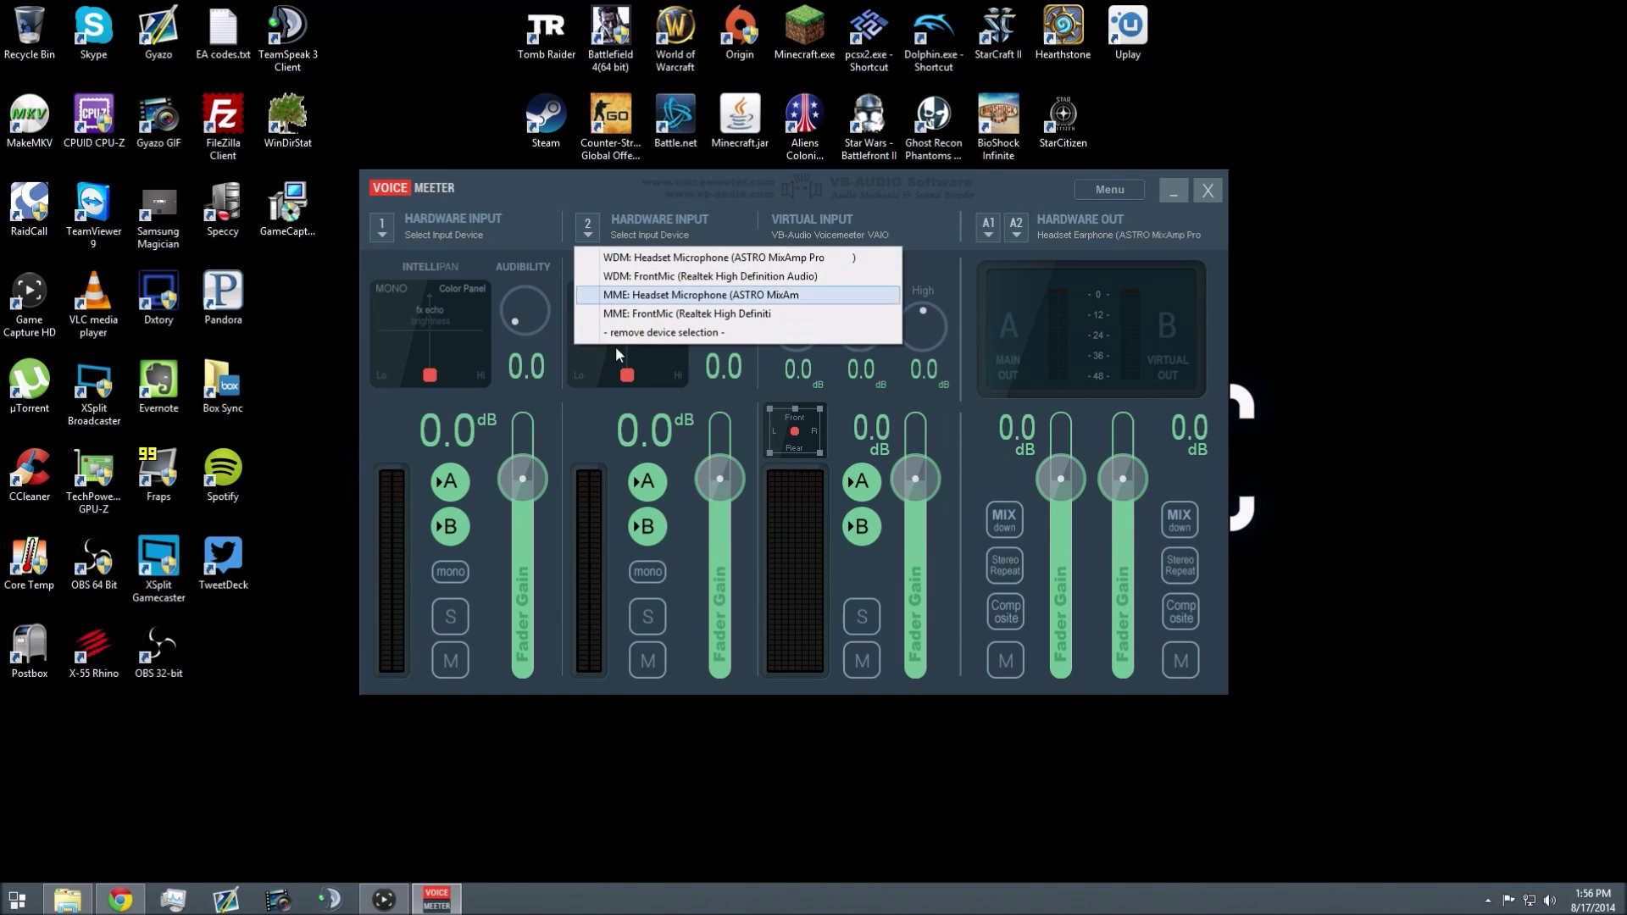
click(593, 227)
drag(751, 190, 710, 198)
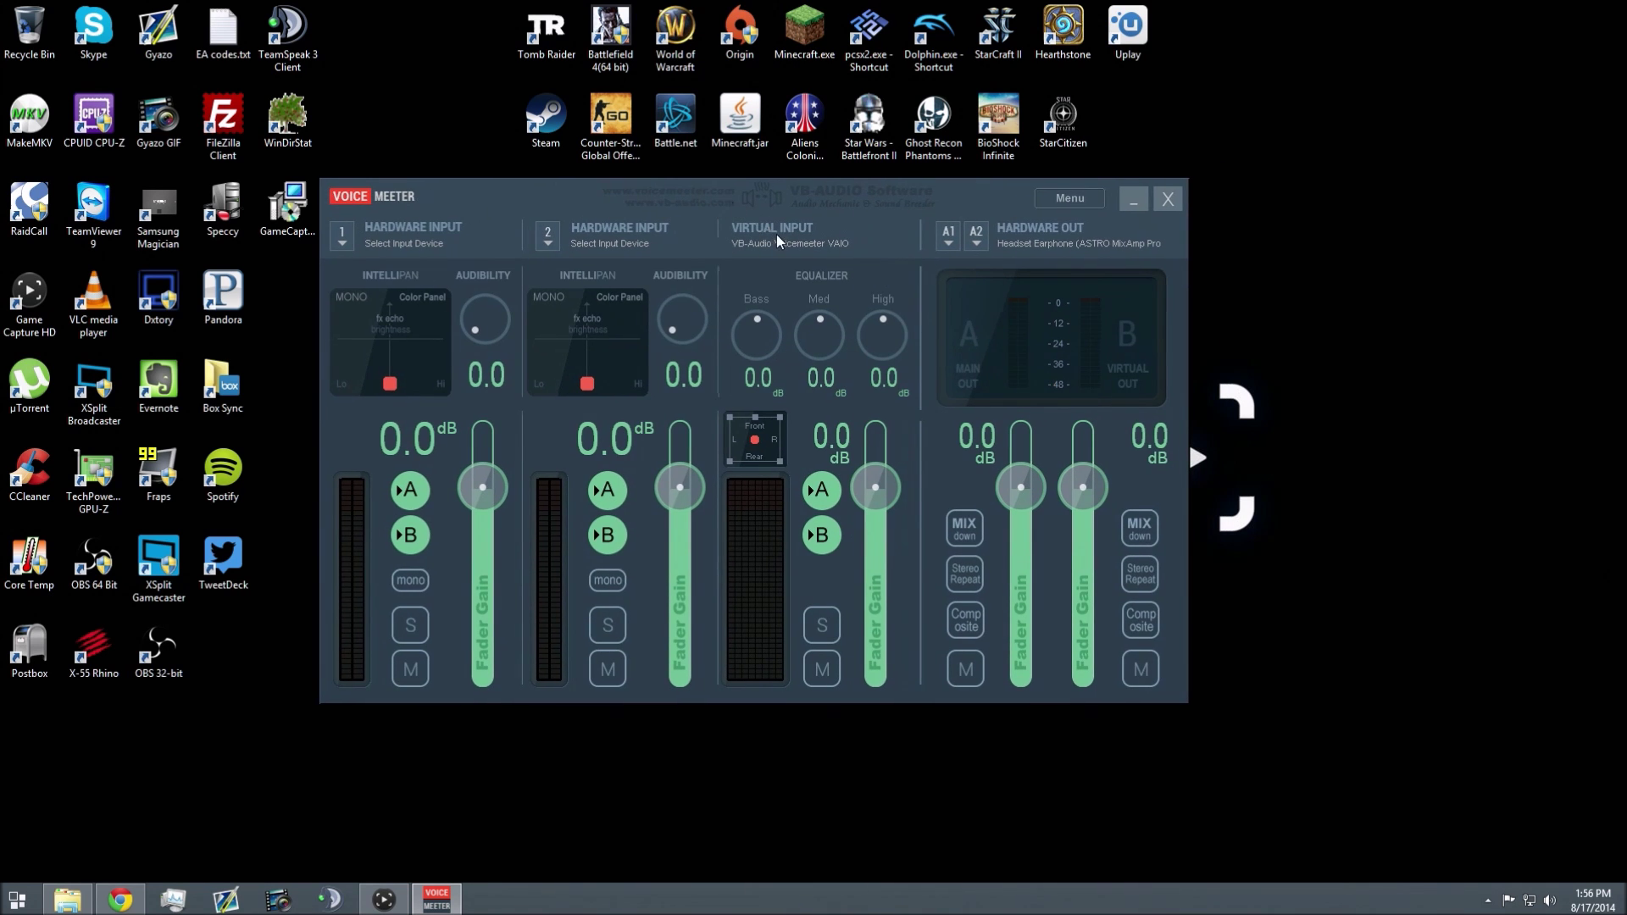
click(950, 233)
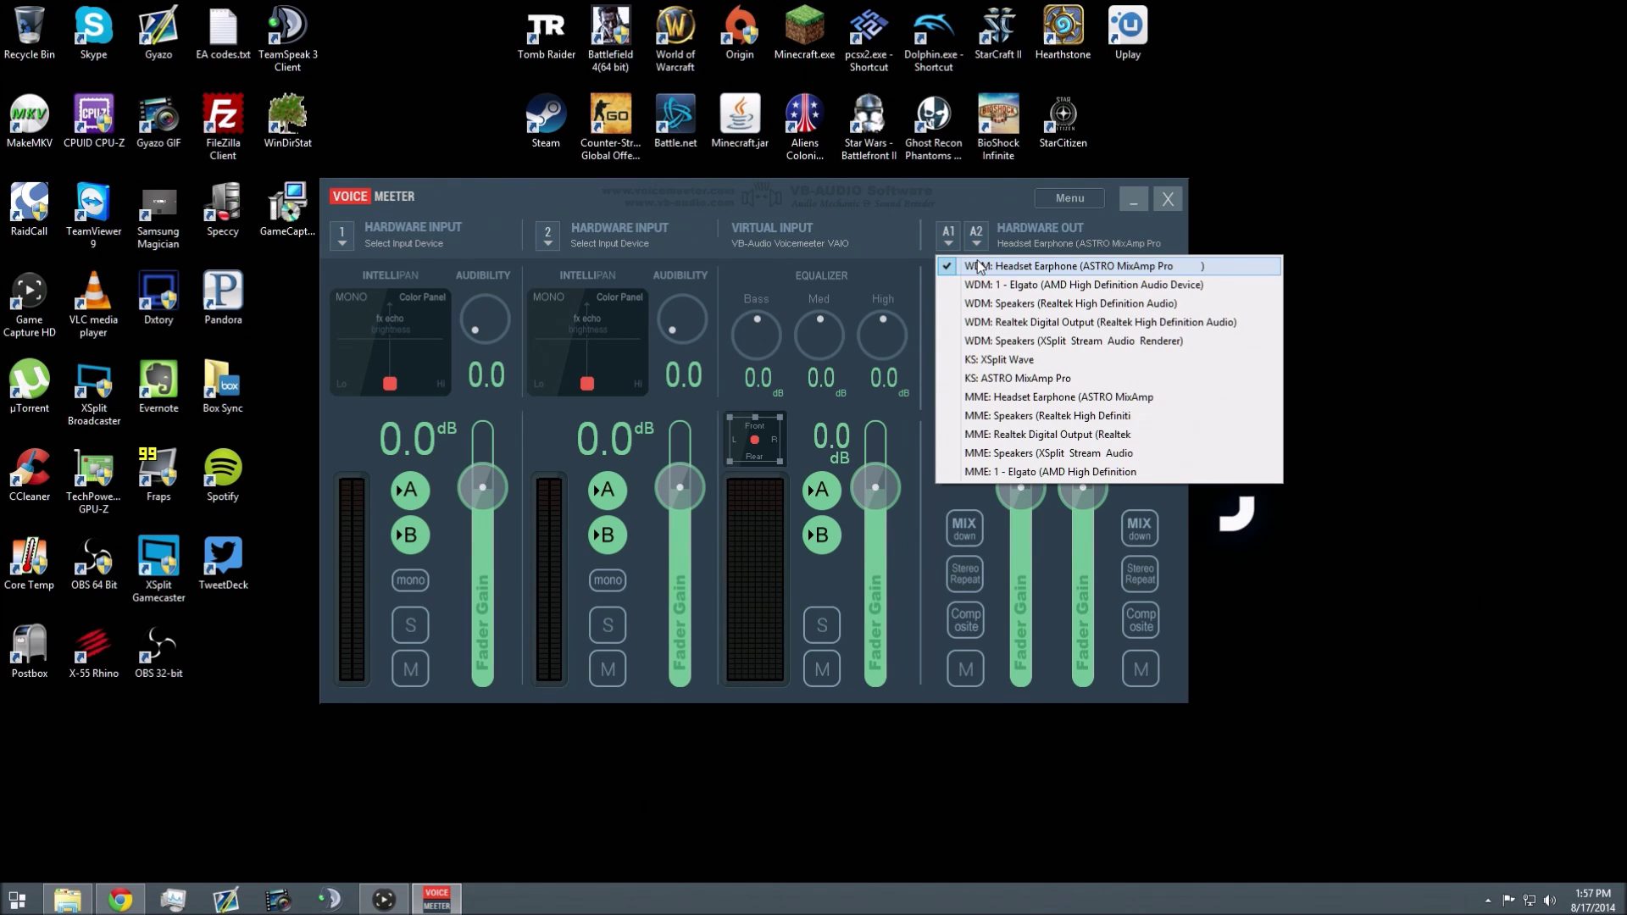
click(1150, 268)
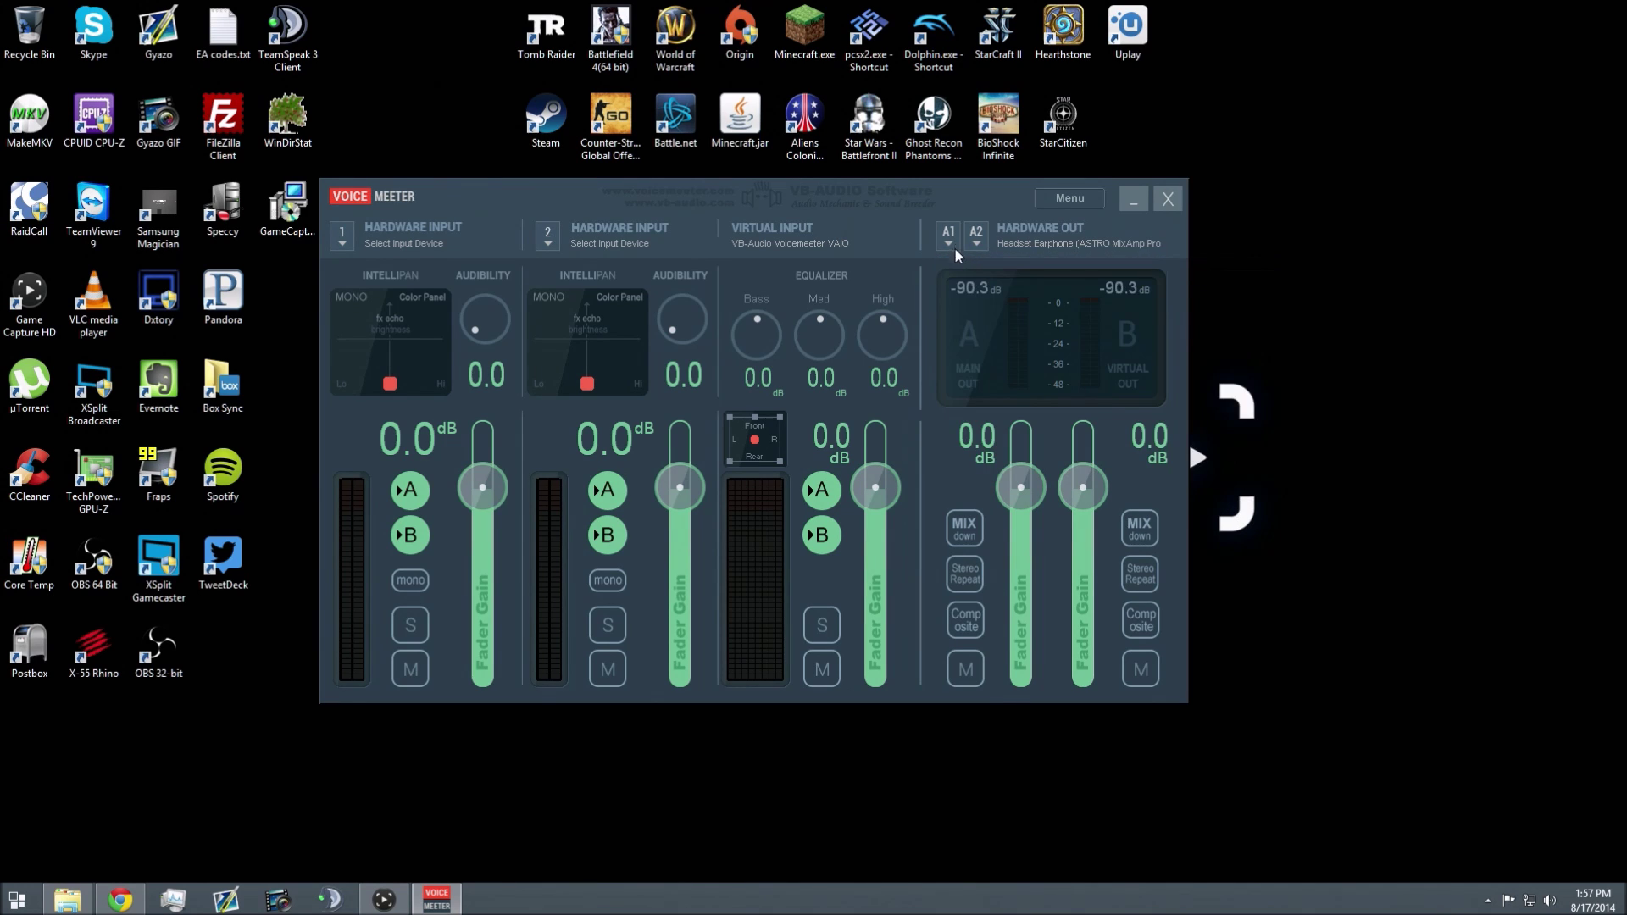
click(948, 237)
click(988, 263)
click(949, 236)
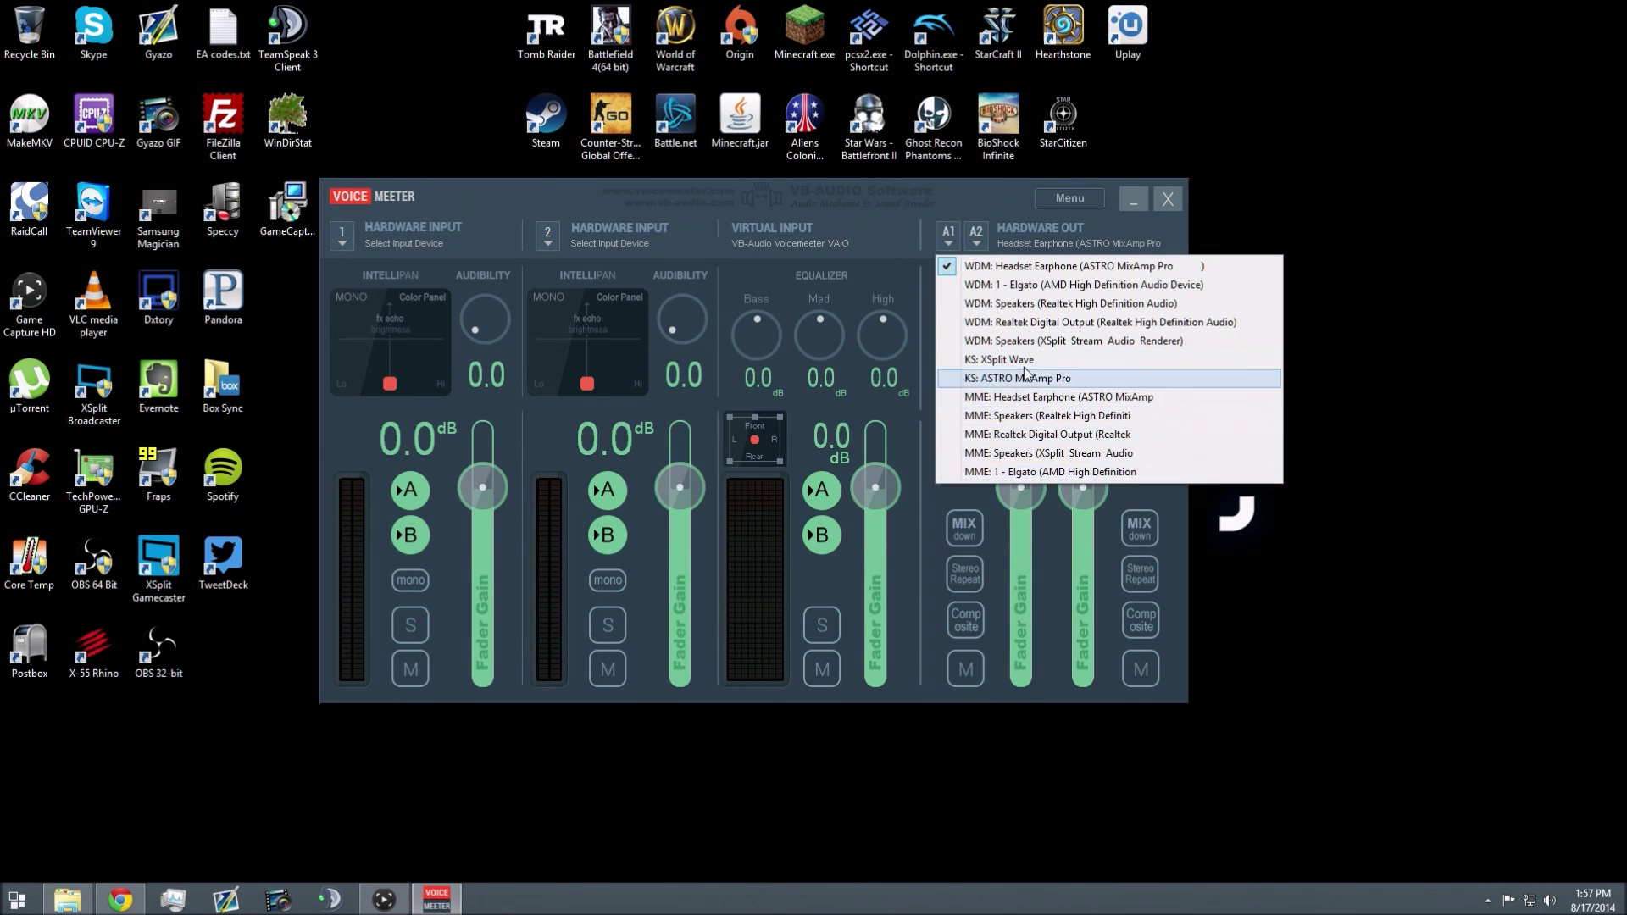
click(983, 267)
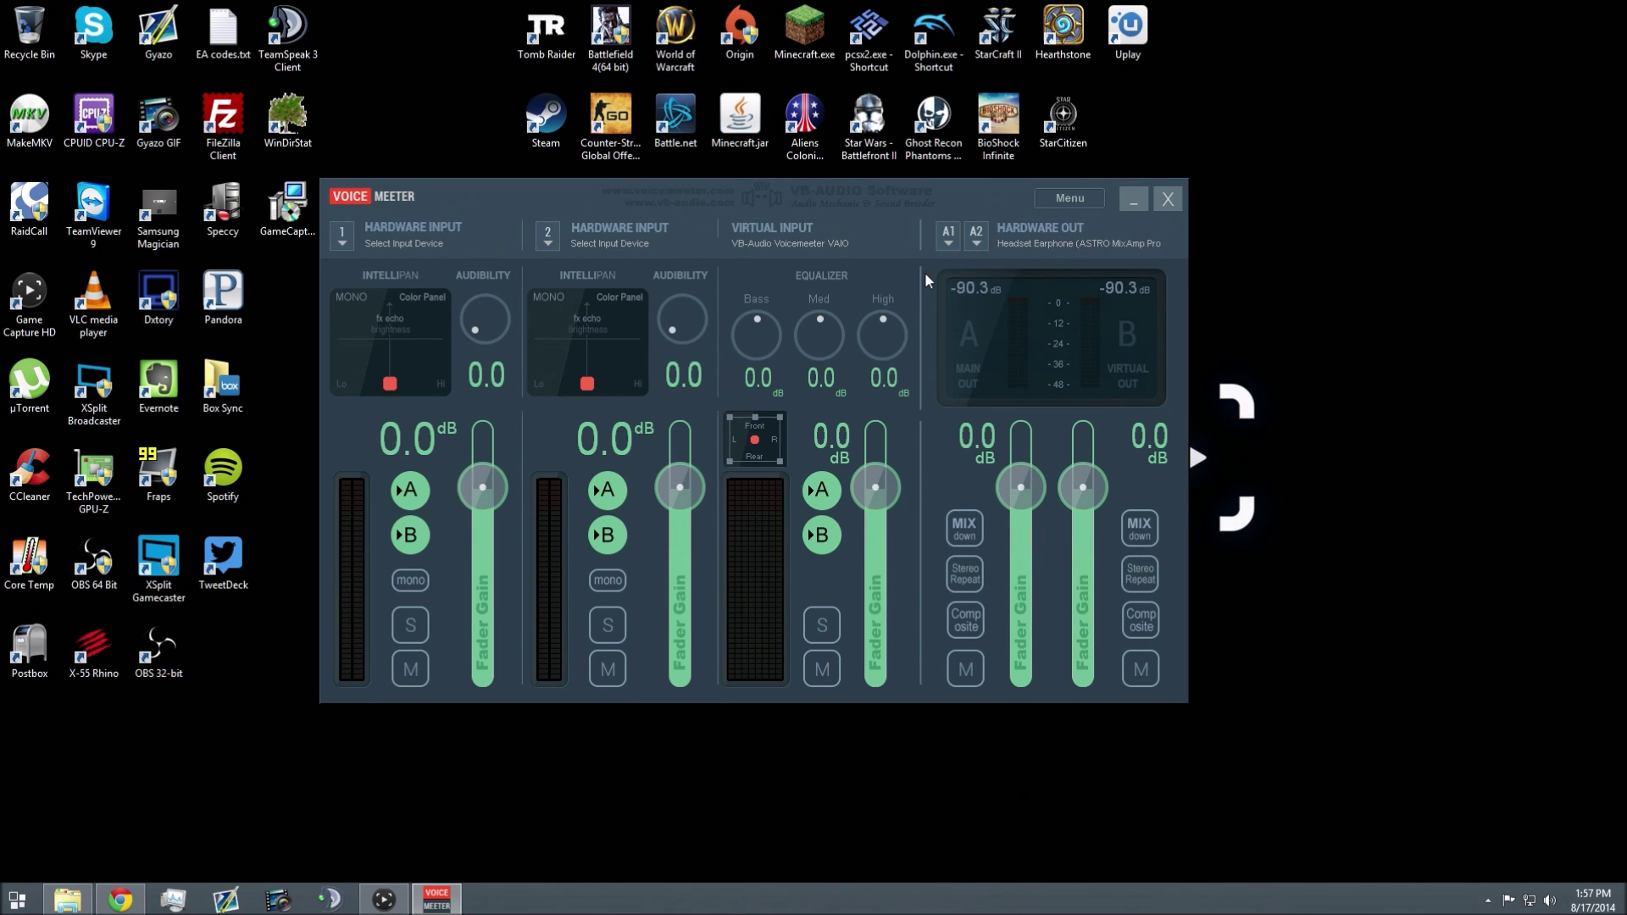
Step: Route output A2 to WDM: 1 - Elgato (AMD High Definition Audio Device) and minimize VoiceMeeter
click(975, 244)
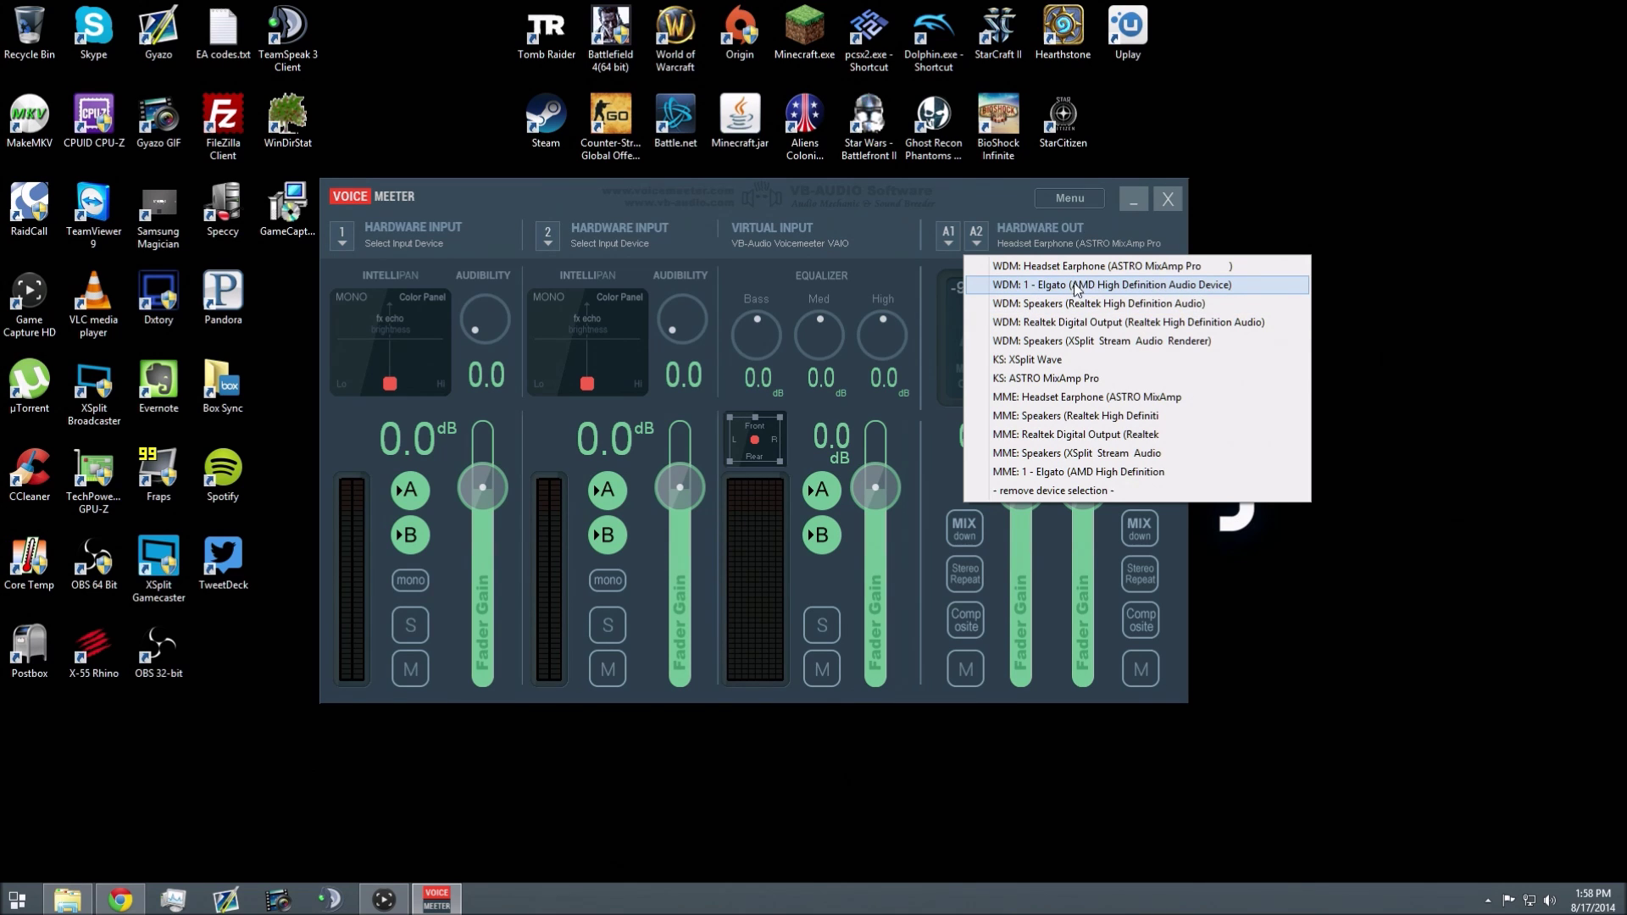
click(1109, 287)
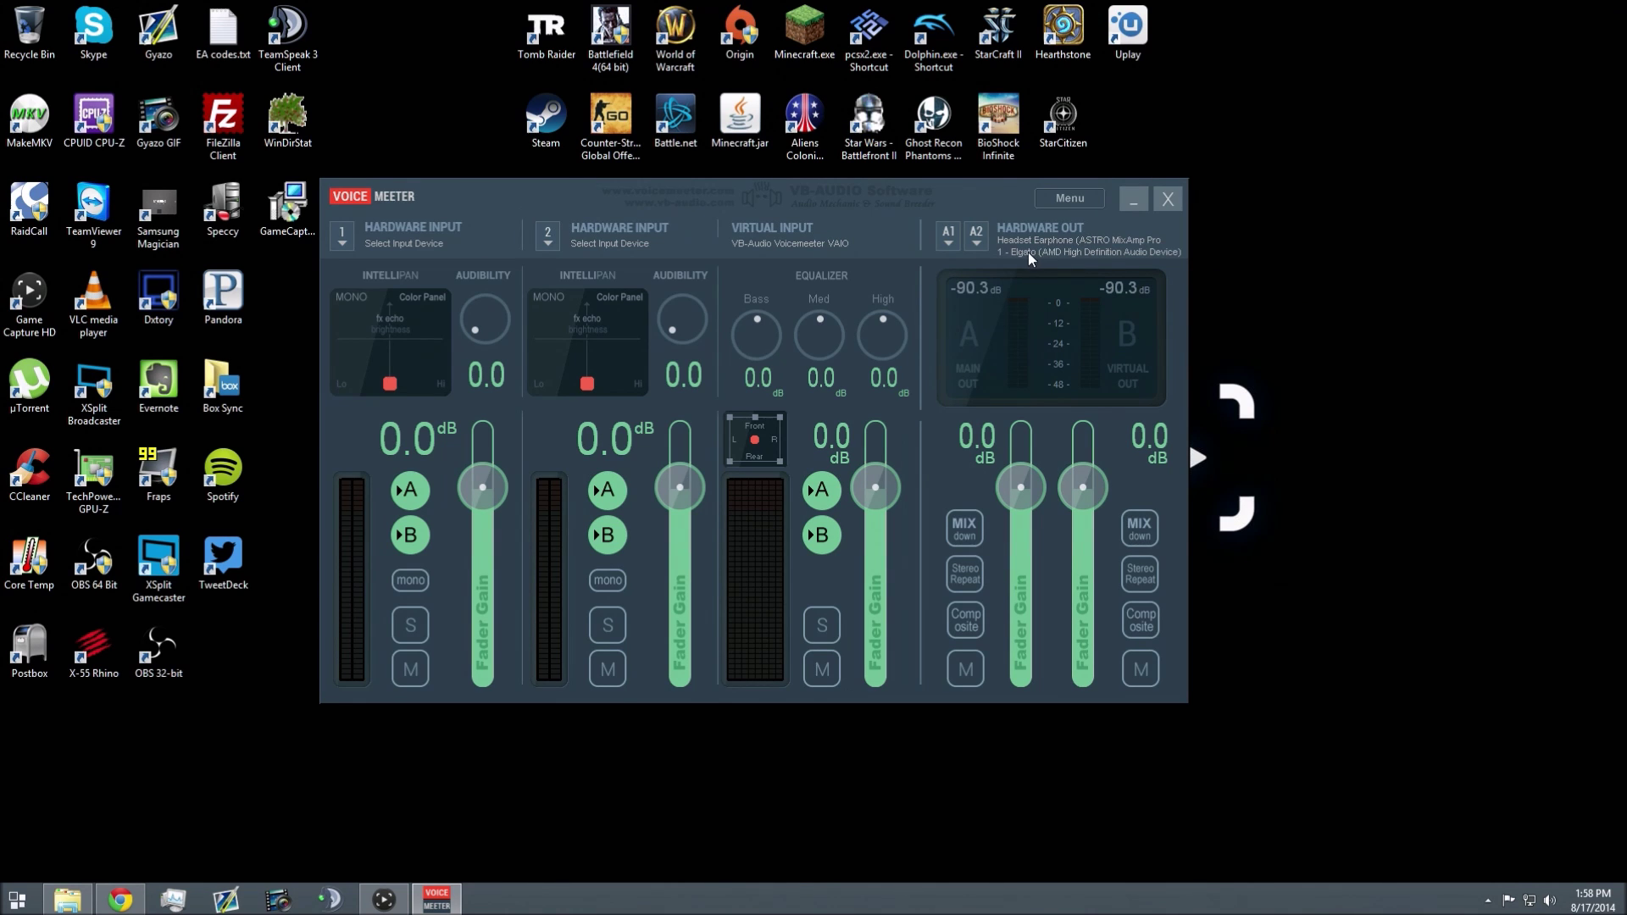
click(1131, 201)
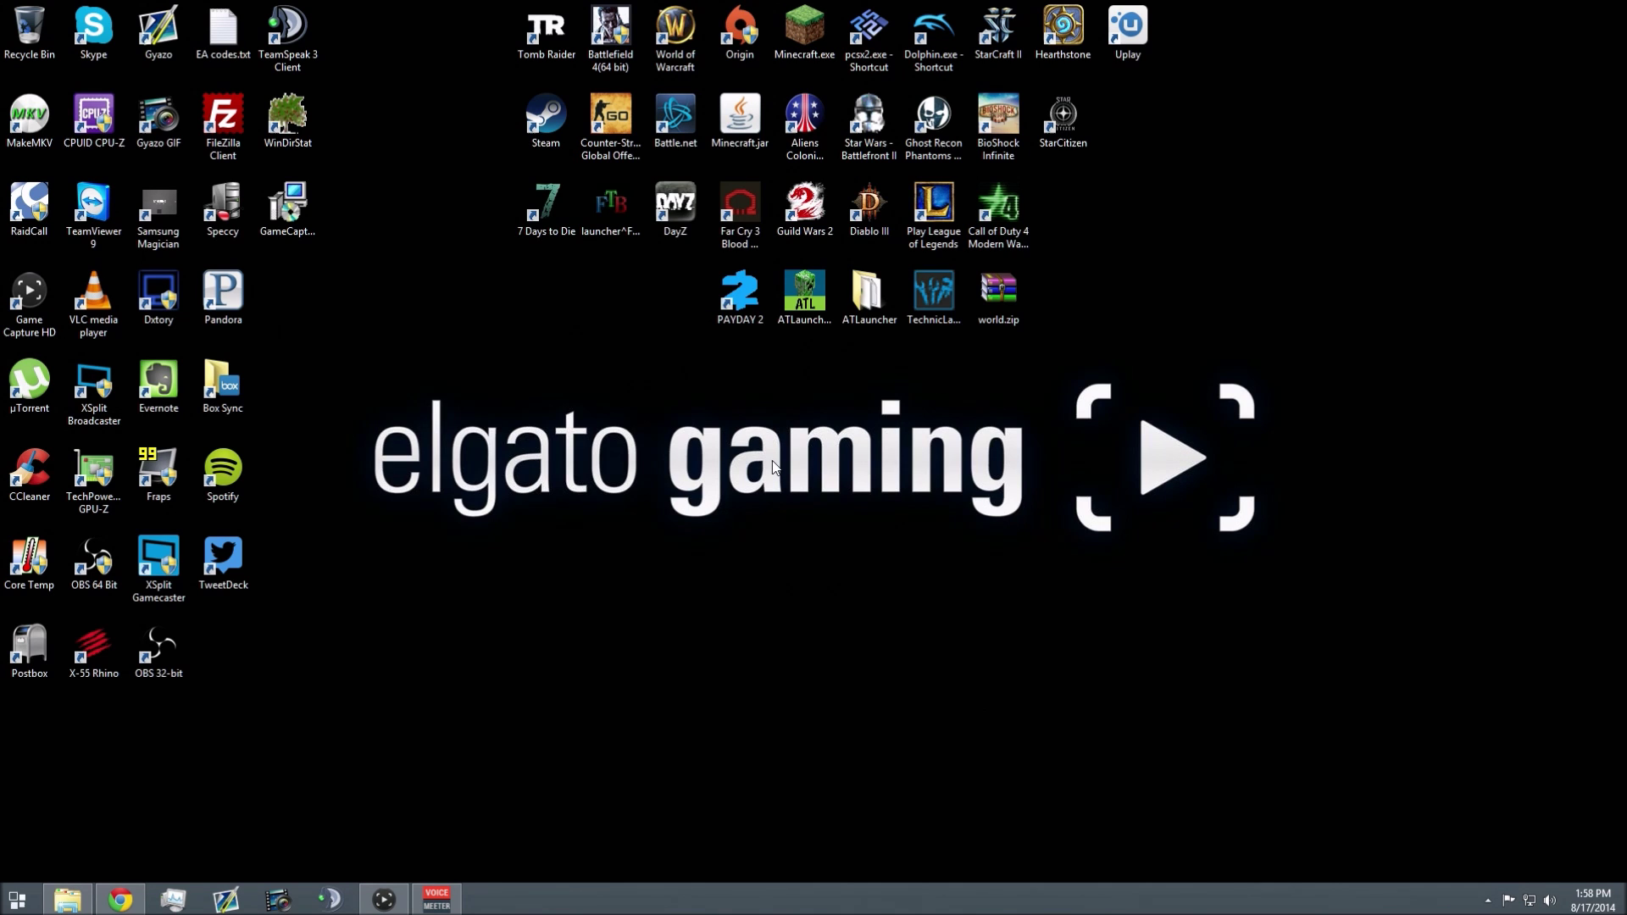
Step: Restore and reposition Game Capture HD, then raise the third volume-mixer channel until game audio registers
click(382, 899)
drag(806, 88, 861, 71)
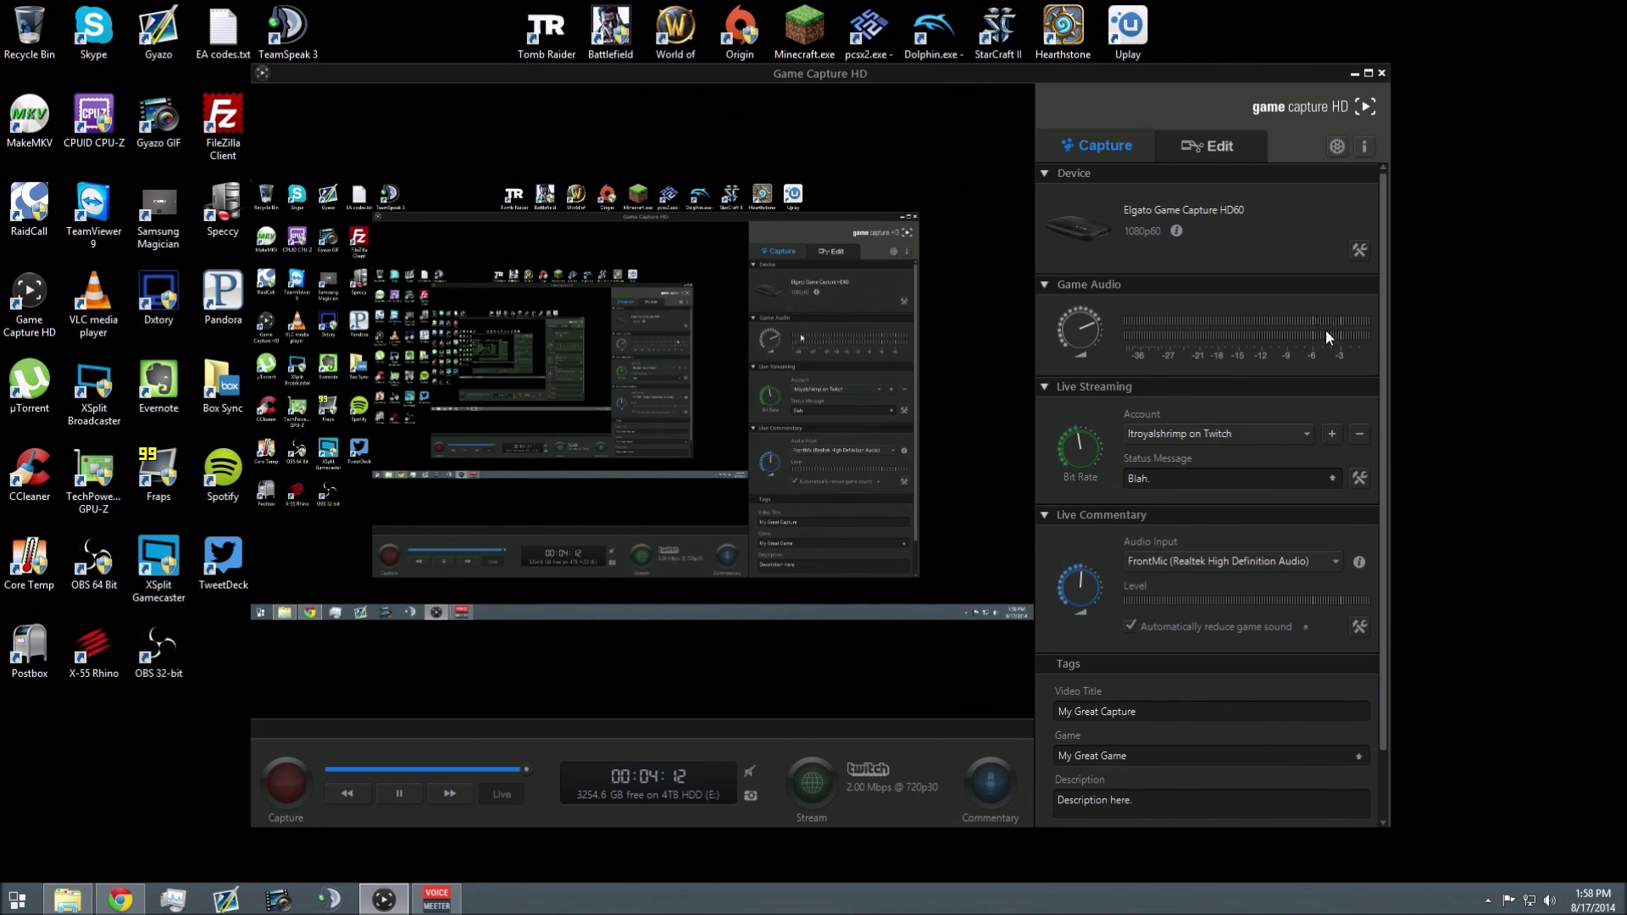
click(1488, 900)
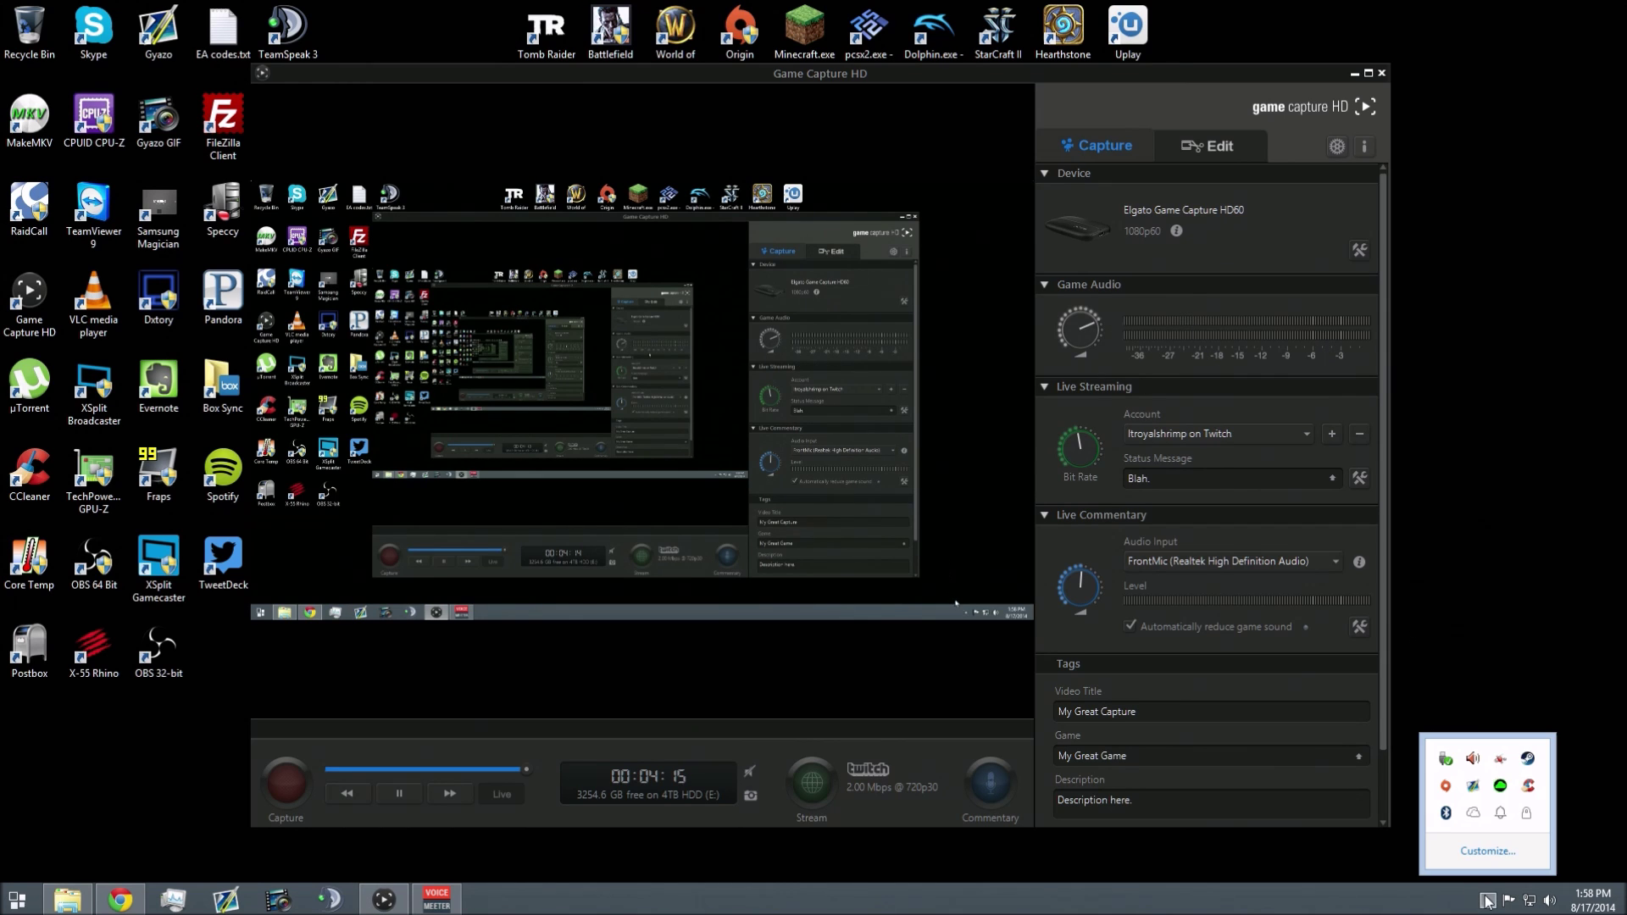
click(1547, 900)
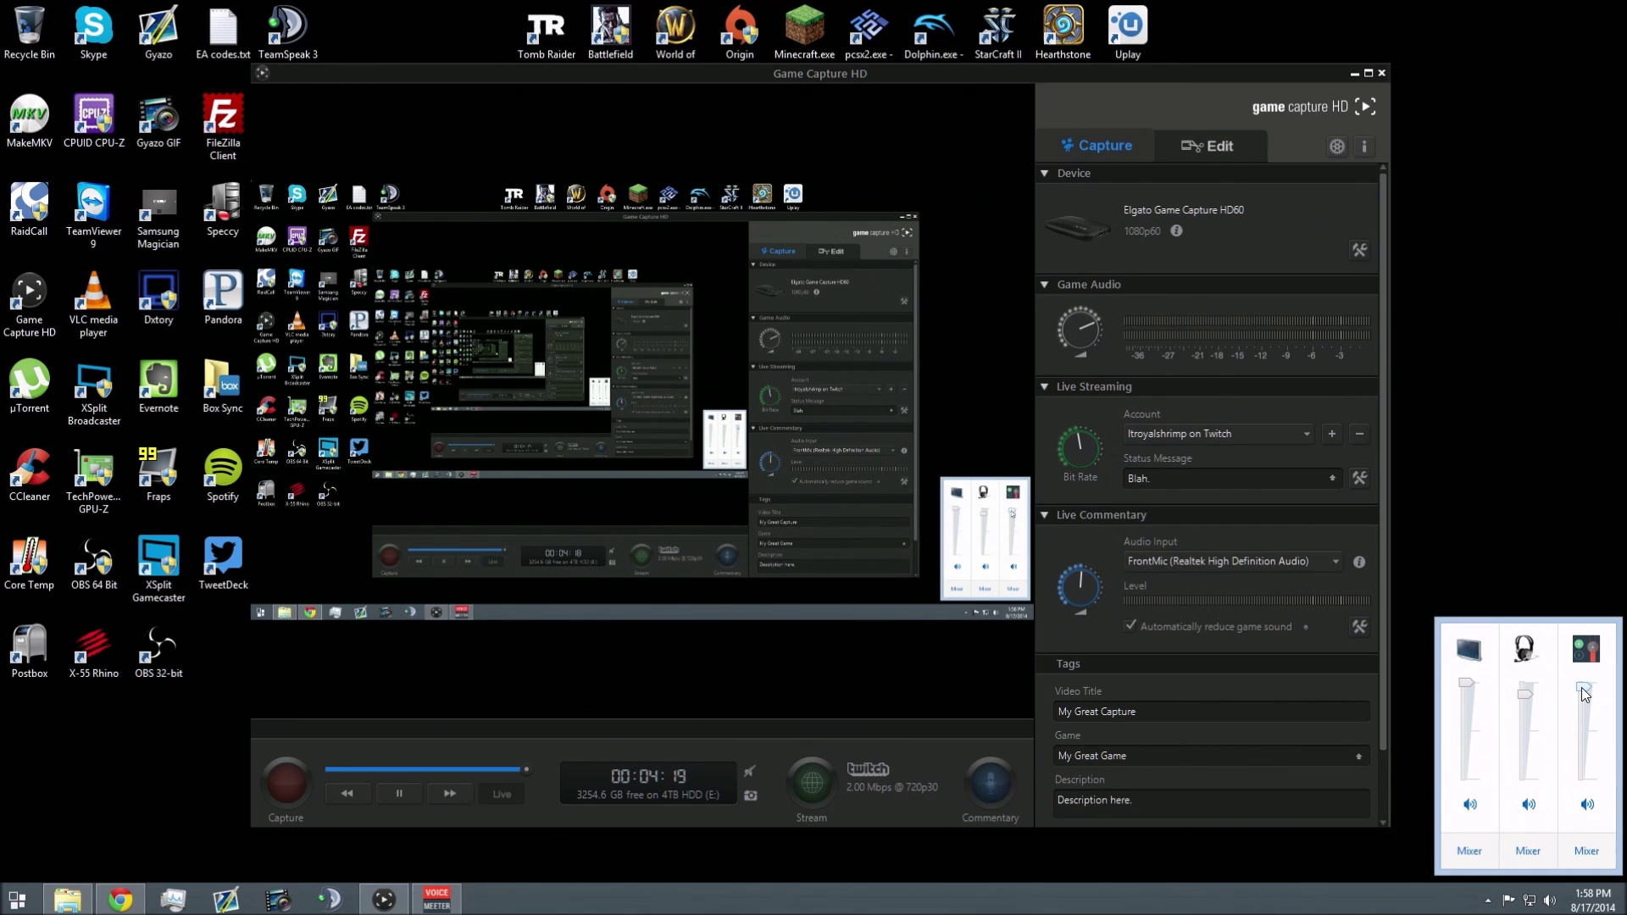
click(1582, 693)
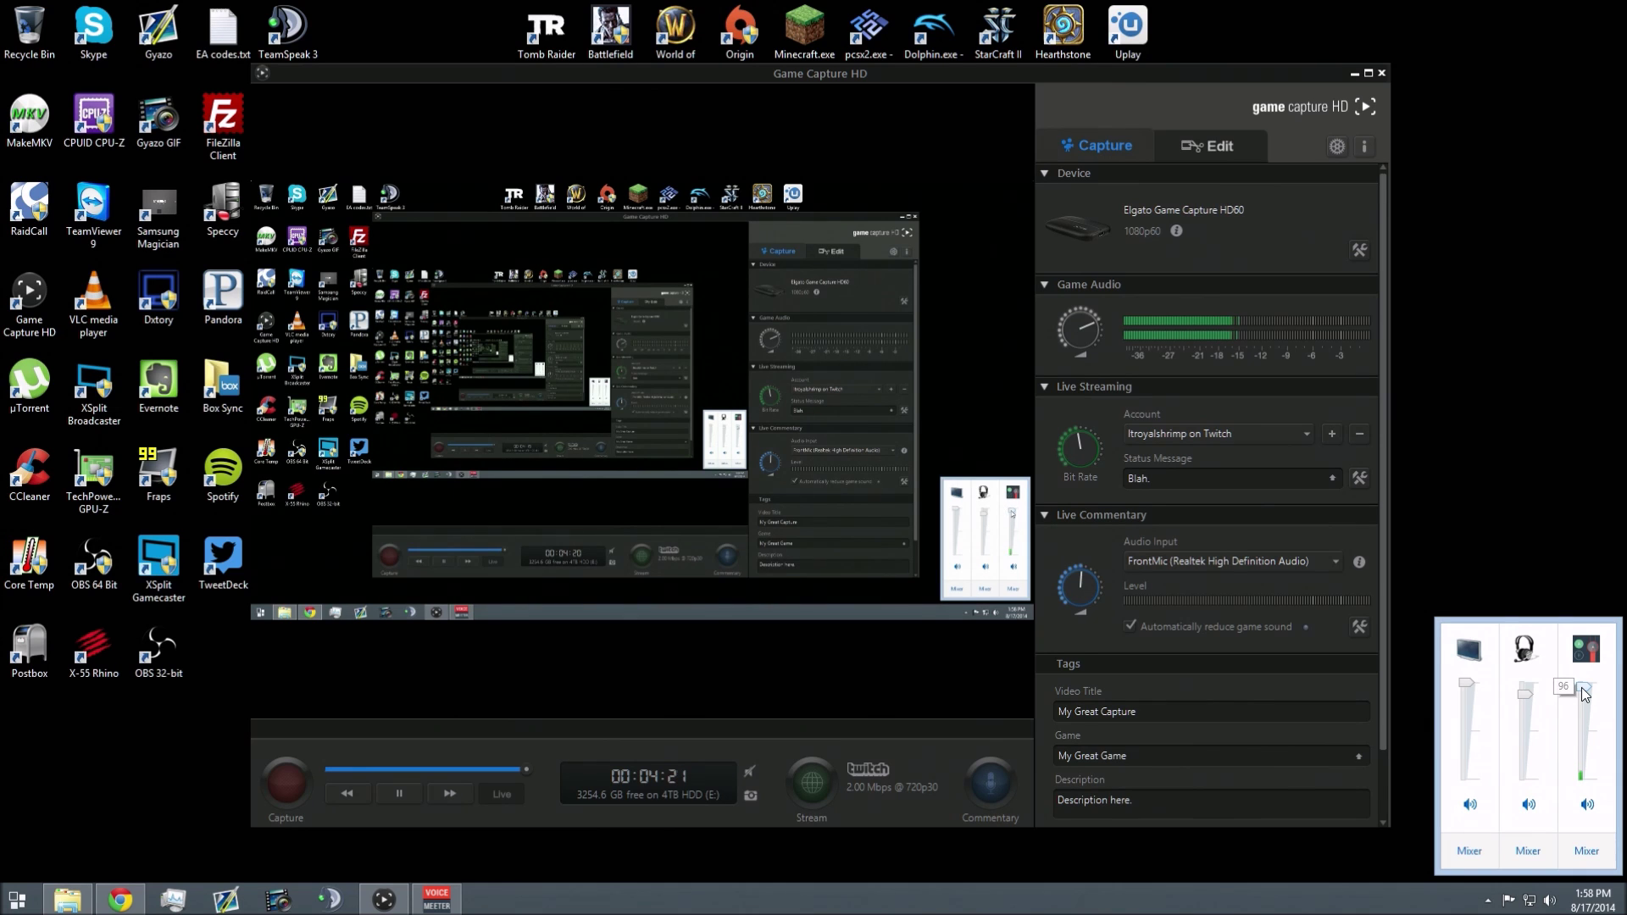
click(1582, 693)
click(1455, 321)
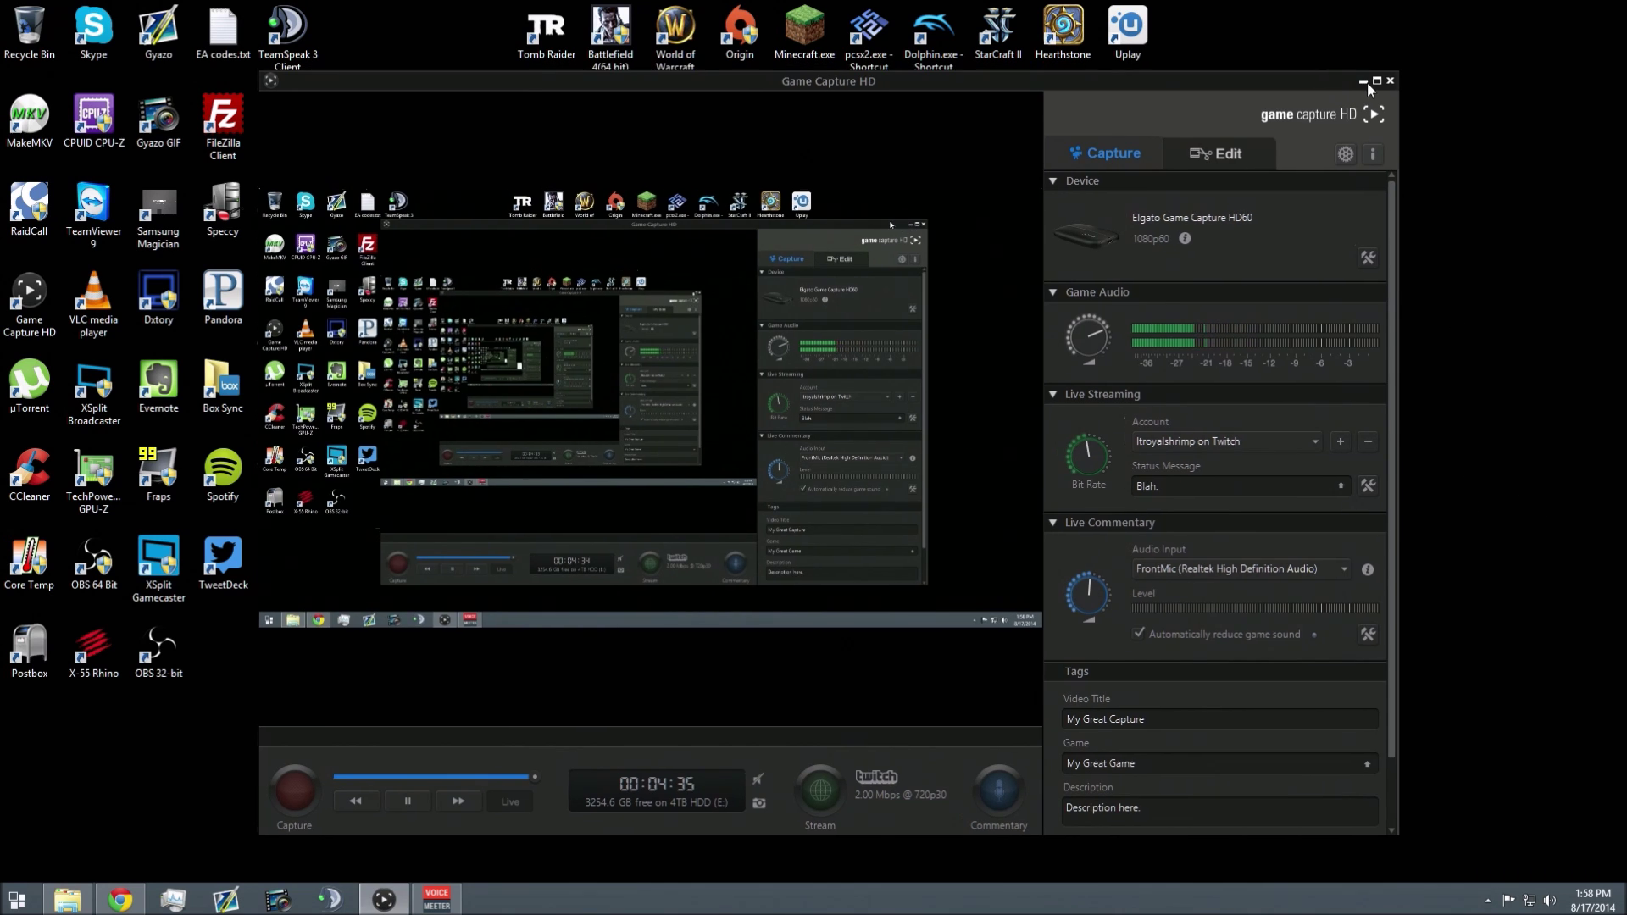
Step: Start the Minecraft launcher and create a new profile named 'Audio test'
click(1353, 74)
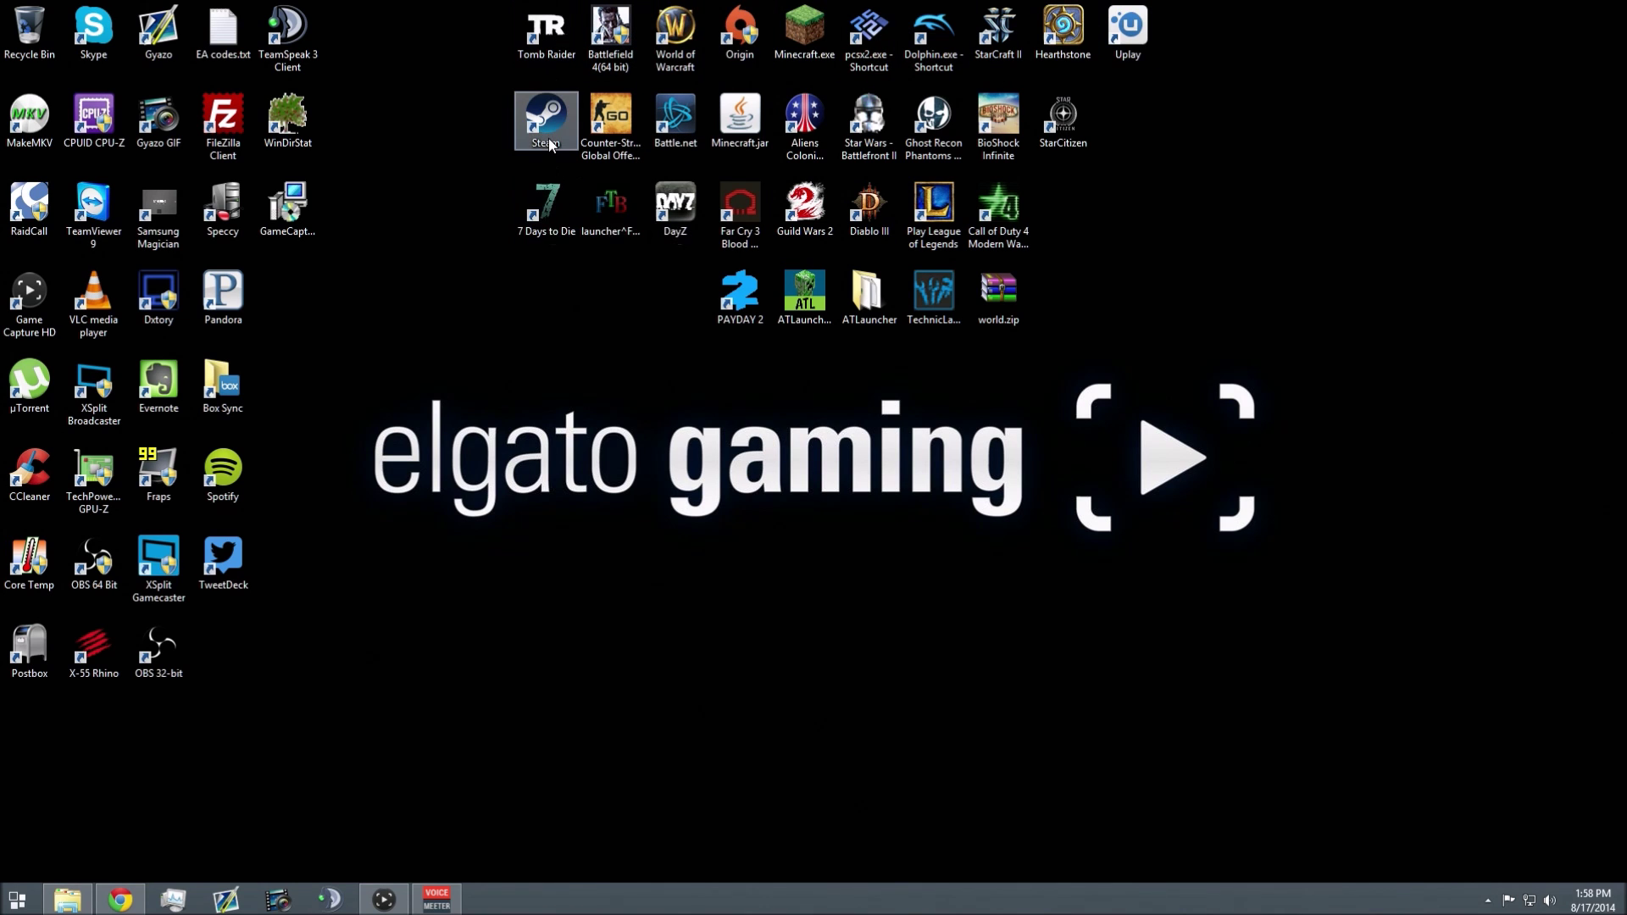
double_click(808, 39)
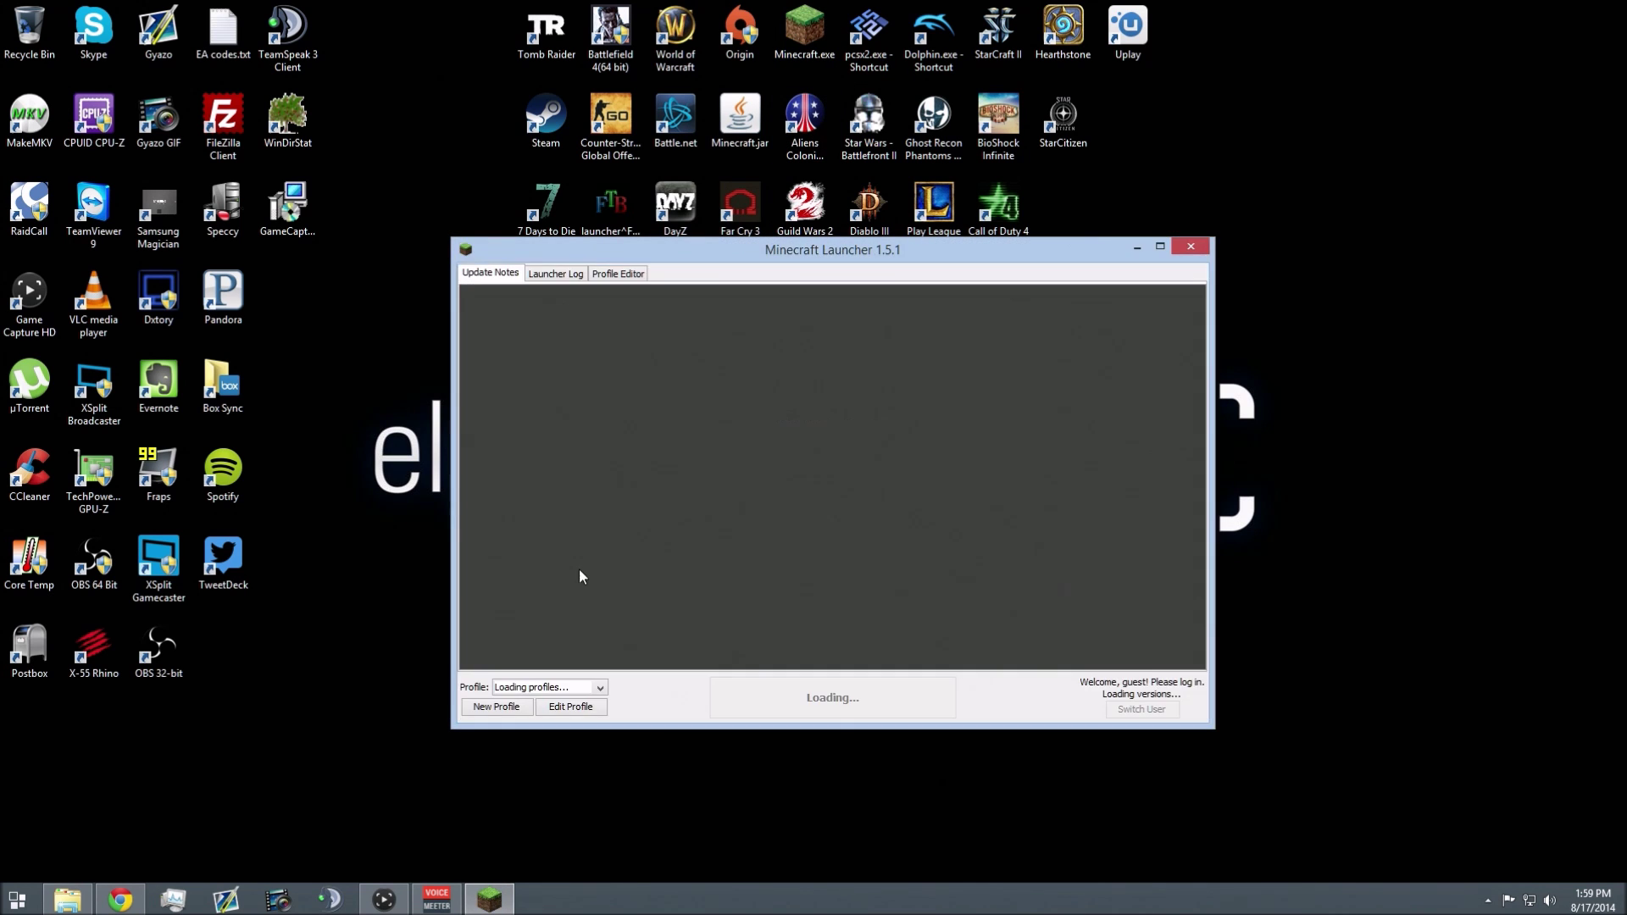
click(497, 706)
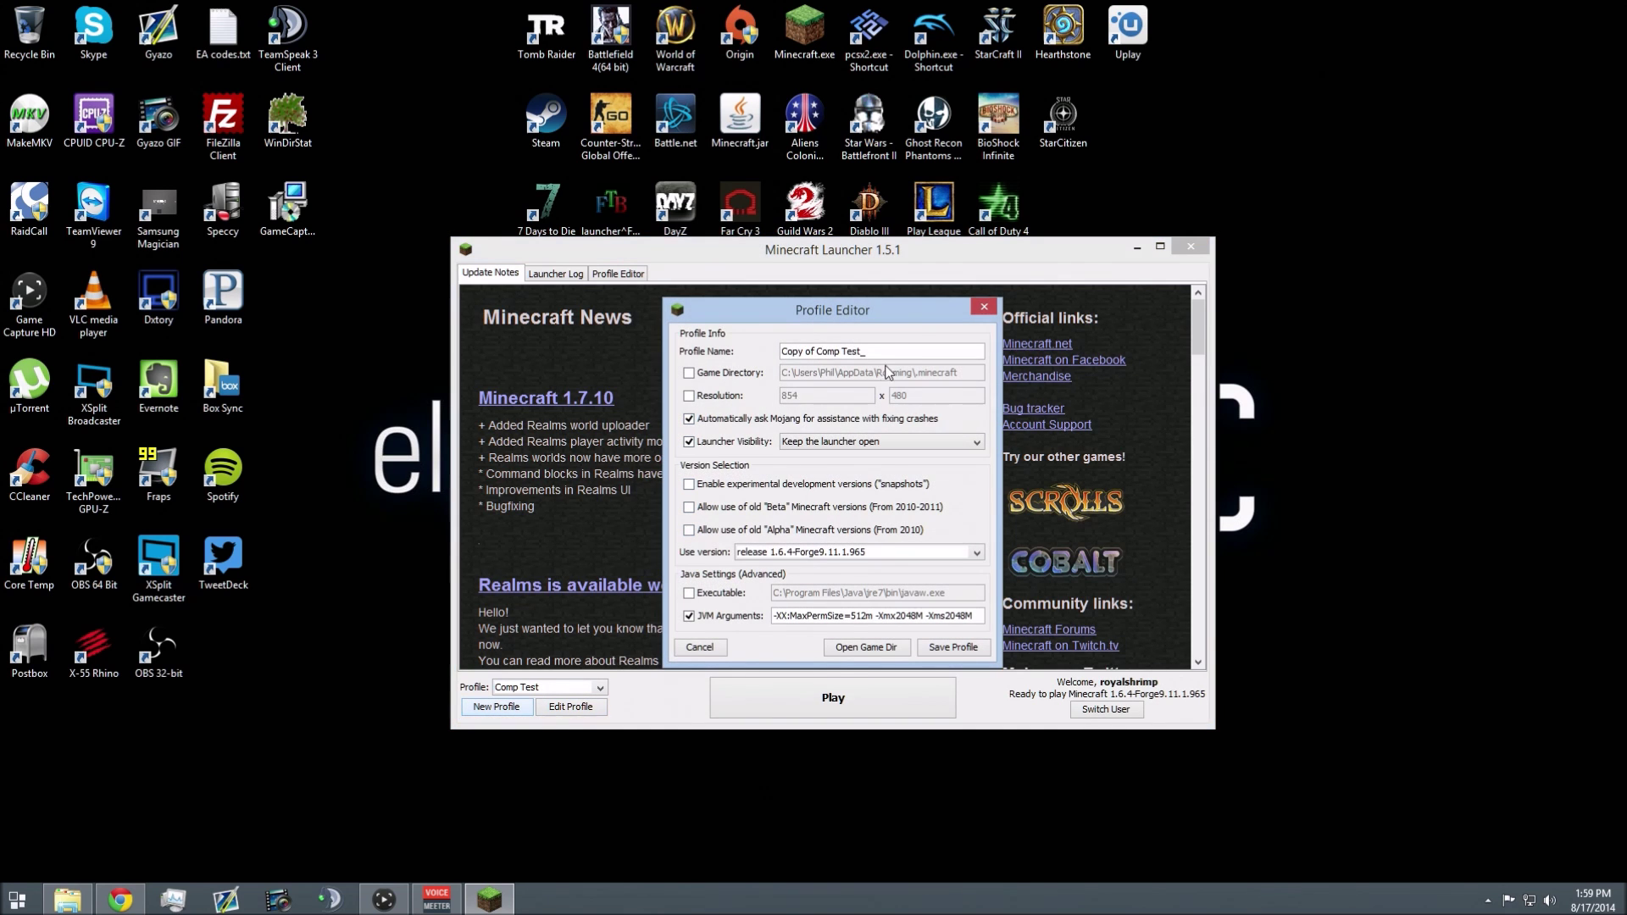
key(BackSpace)
key(BackSpace)
key(BackSpace)
key(BackSpace)
key(BackSpace)
key(BackSpace)
key(BackSpace)
key(BackSpace)
key(BackSpace)
key(BackSpace)
key(BackSpace)
key(BackSpace)
key(BackSpace)
key(BackSpace)
key(BackSpace)
key(BackSpace)
key(BackSpace)
text(Audiop)
key(BackSpace)
key(BackSpace)
text(test)
Step: Set the profile to release 1.7.10, turn off JVM arguments, and save it
click(689, 442)
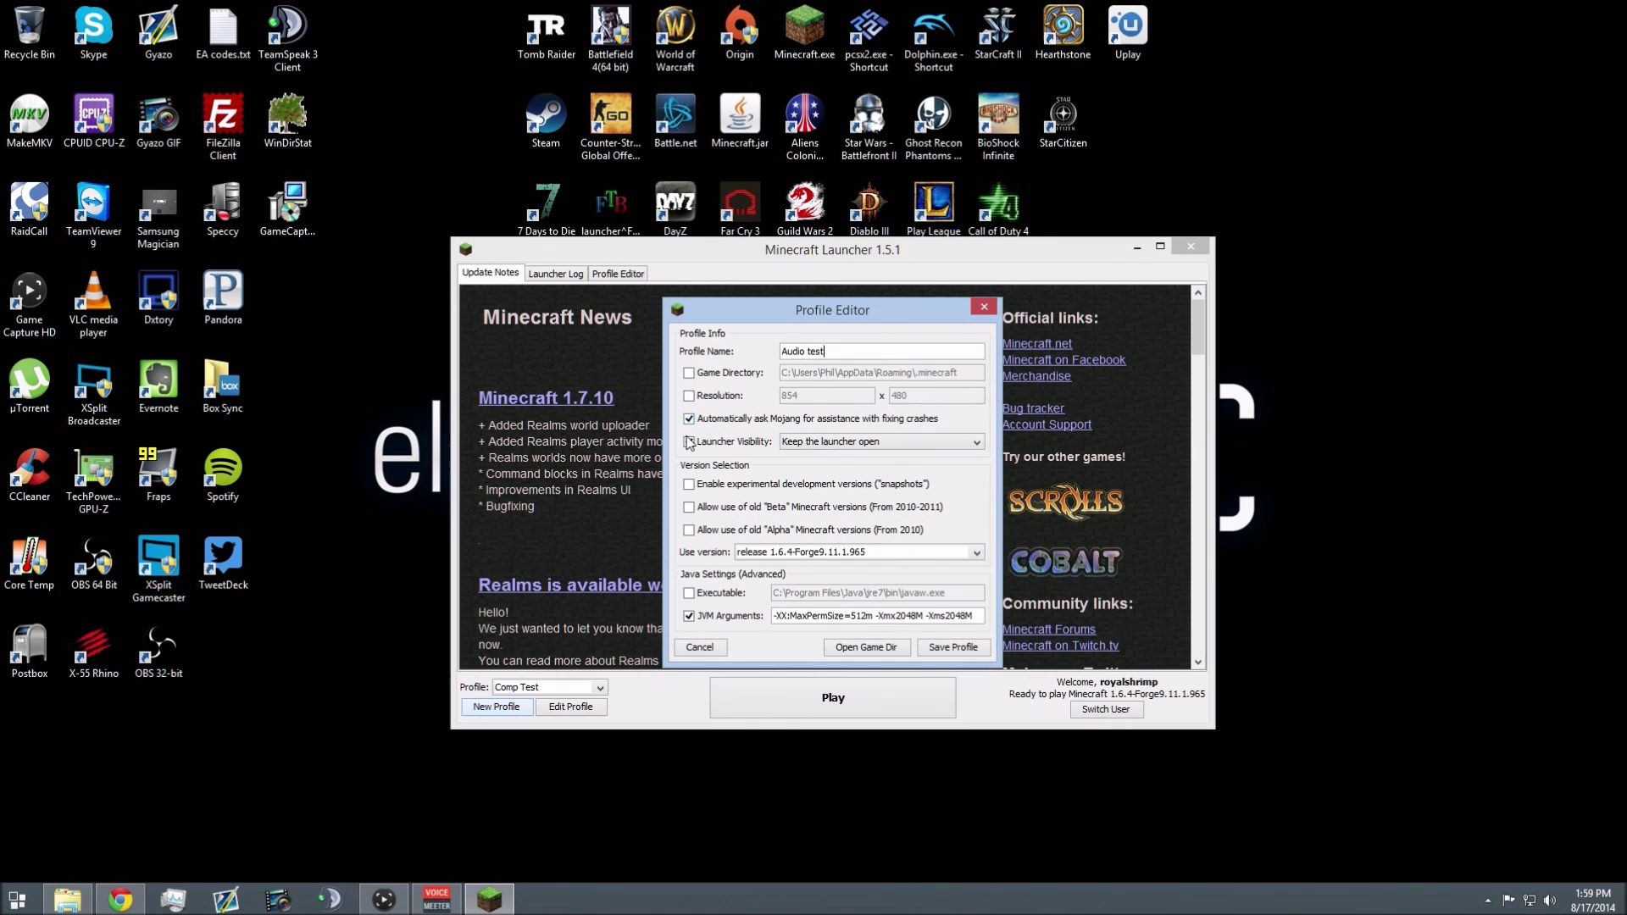
click(744, 553)
scroll(834, 605, up, 3)
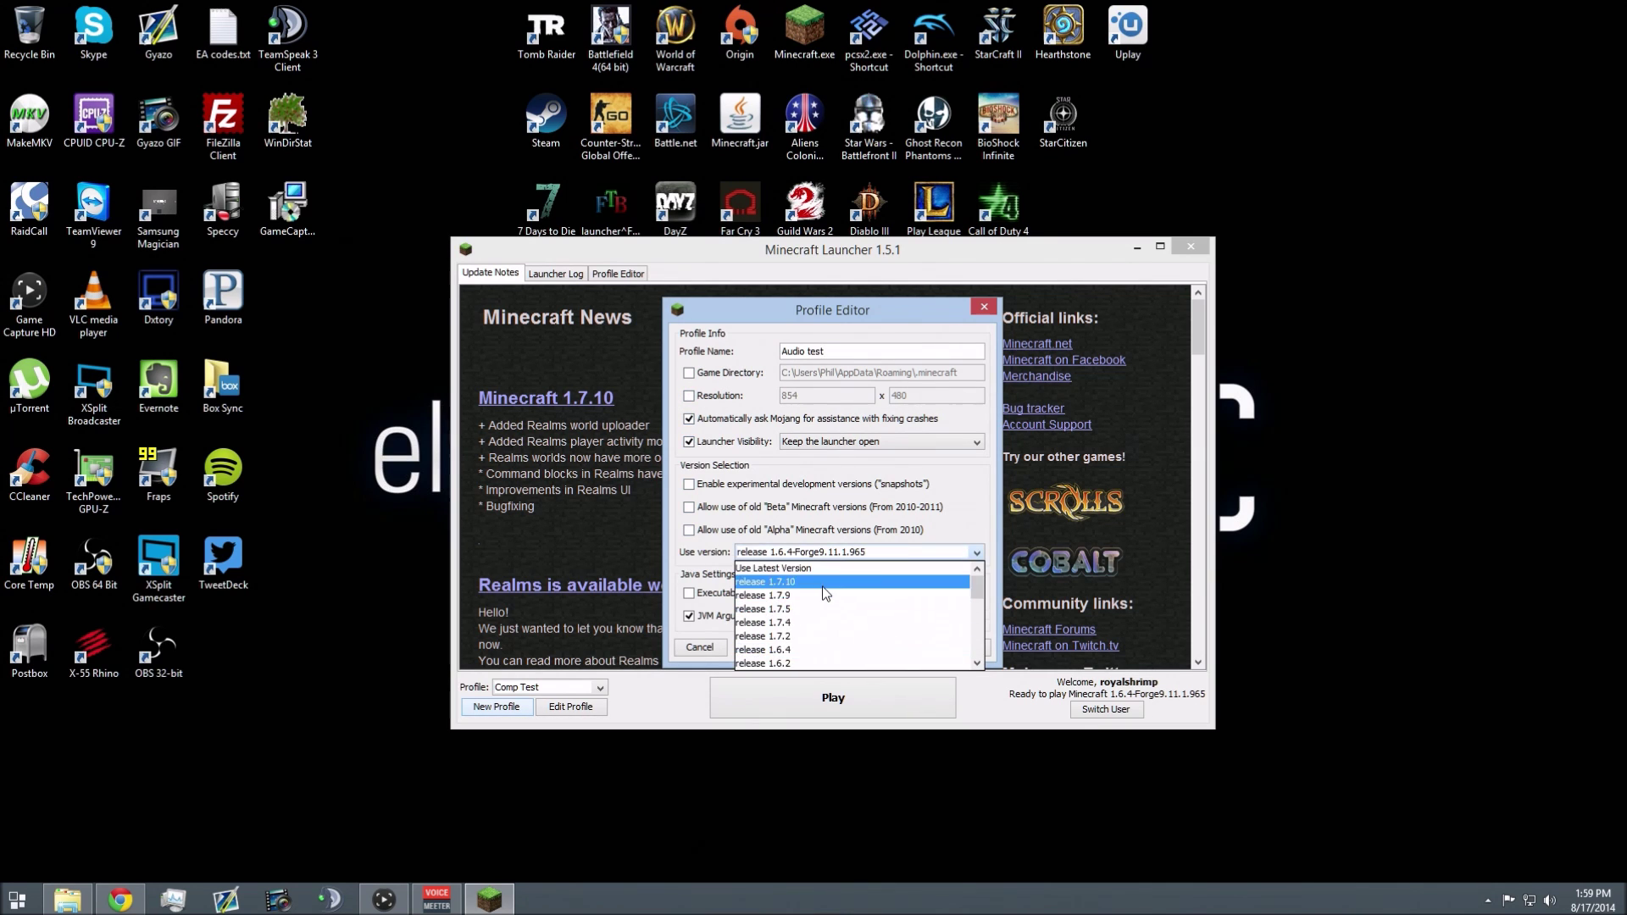
click(826, 582)
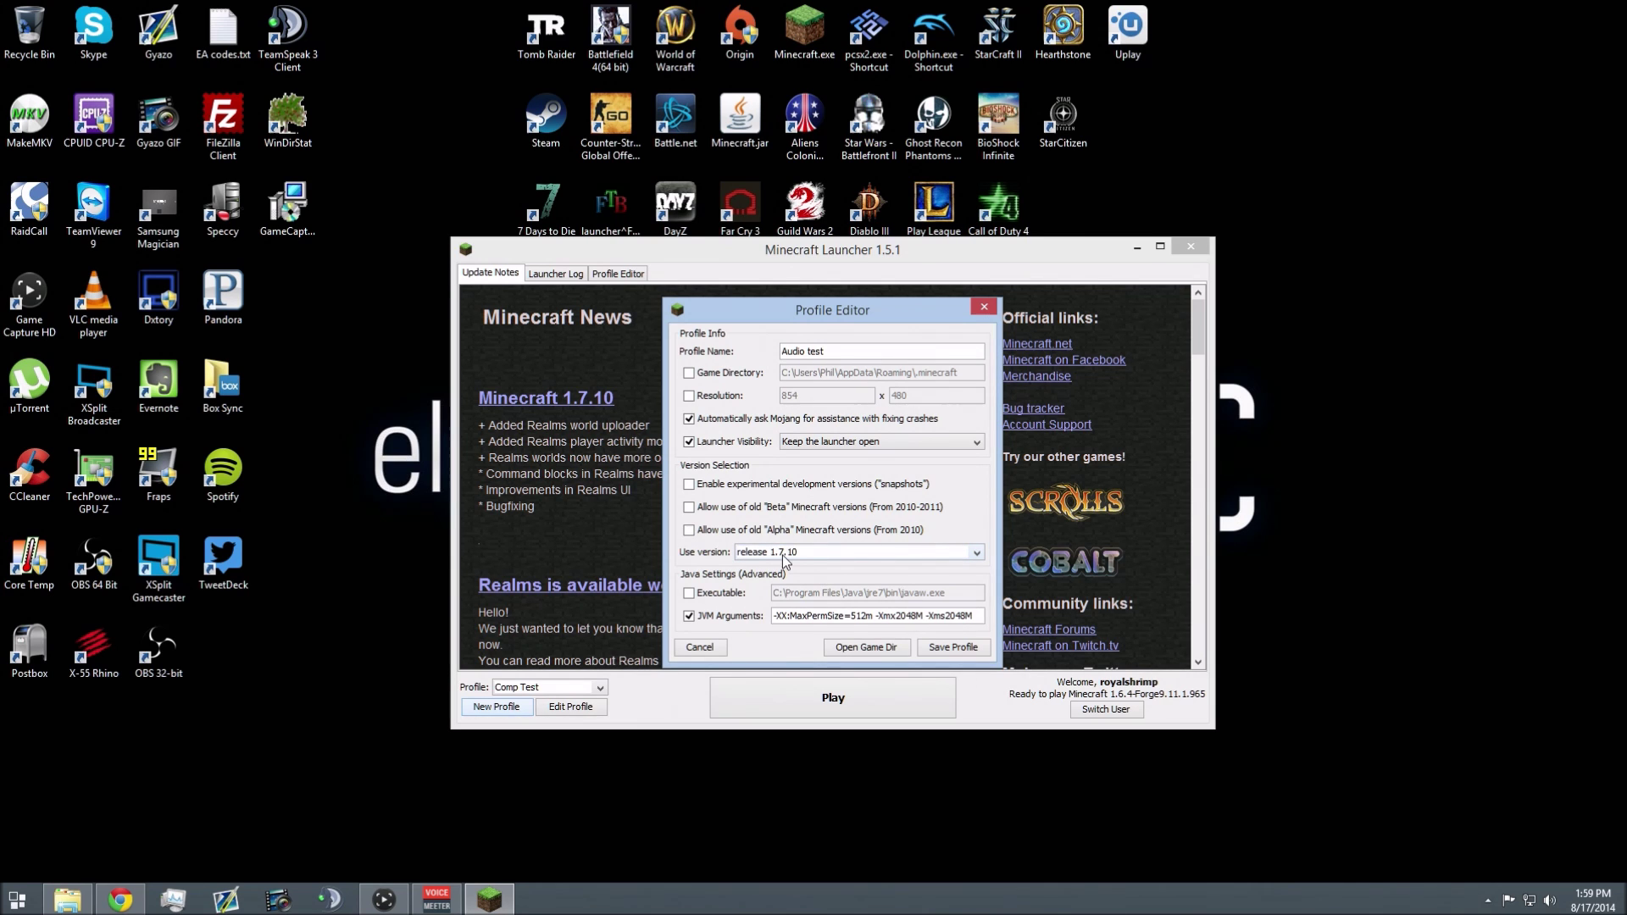
click(688, 616)
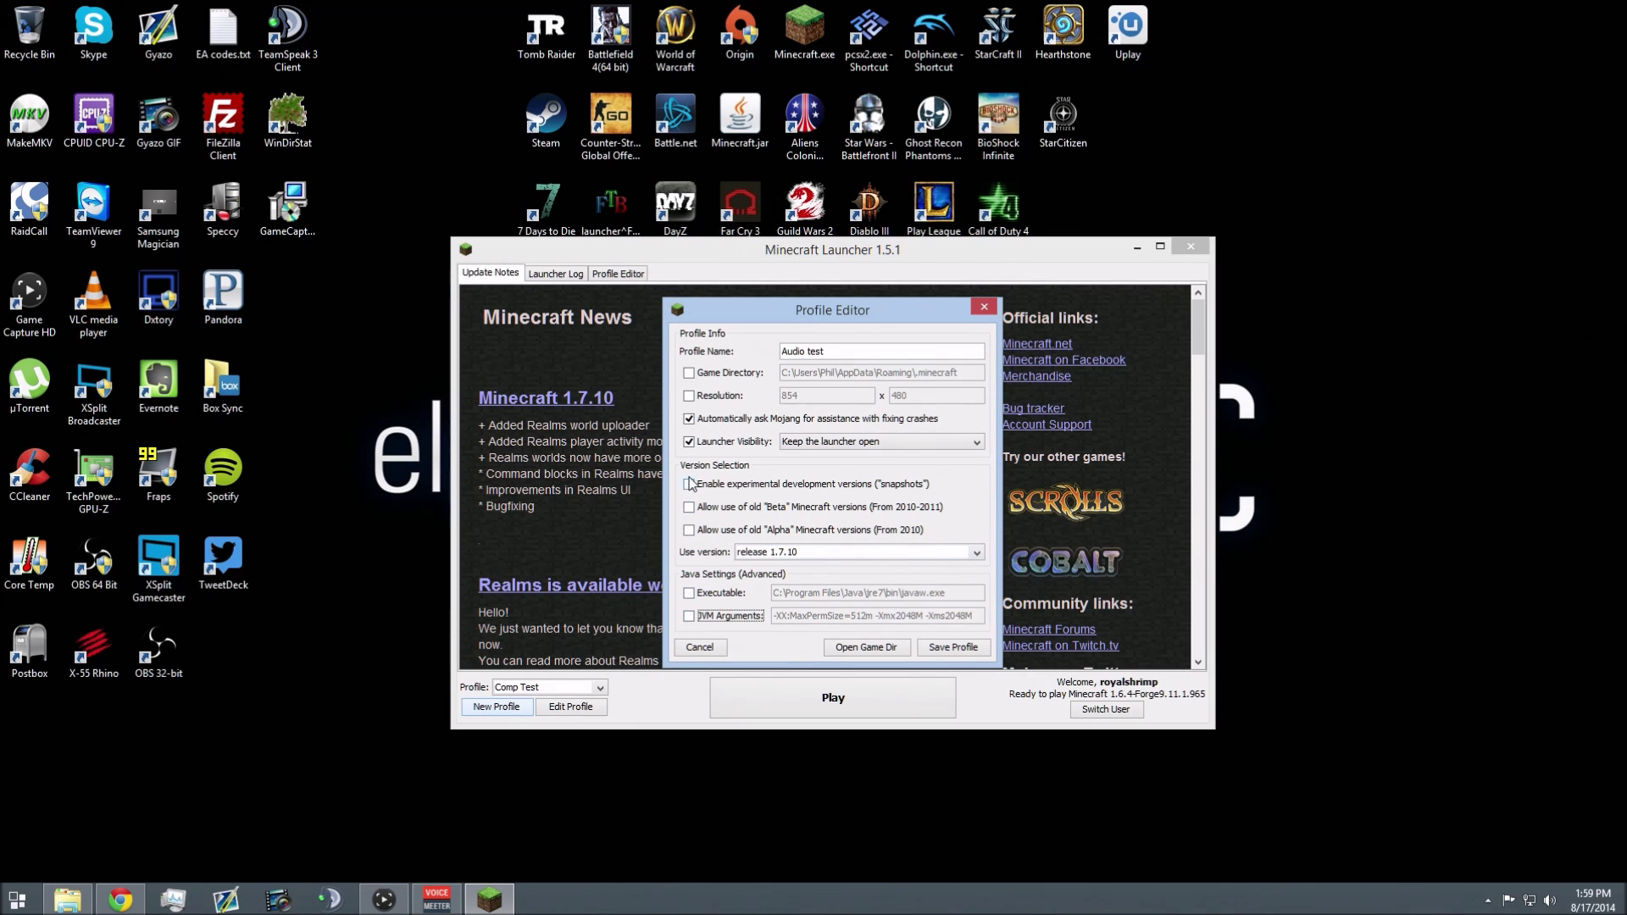
click(946, 647)
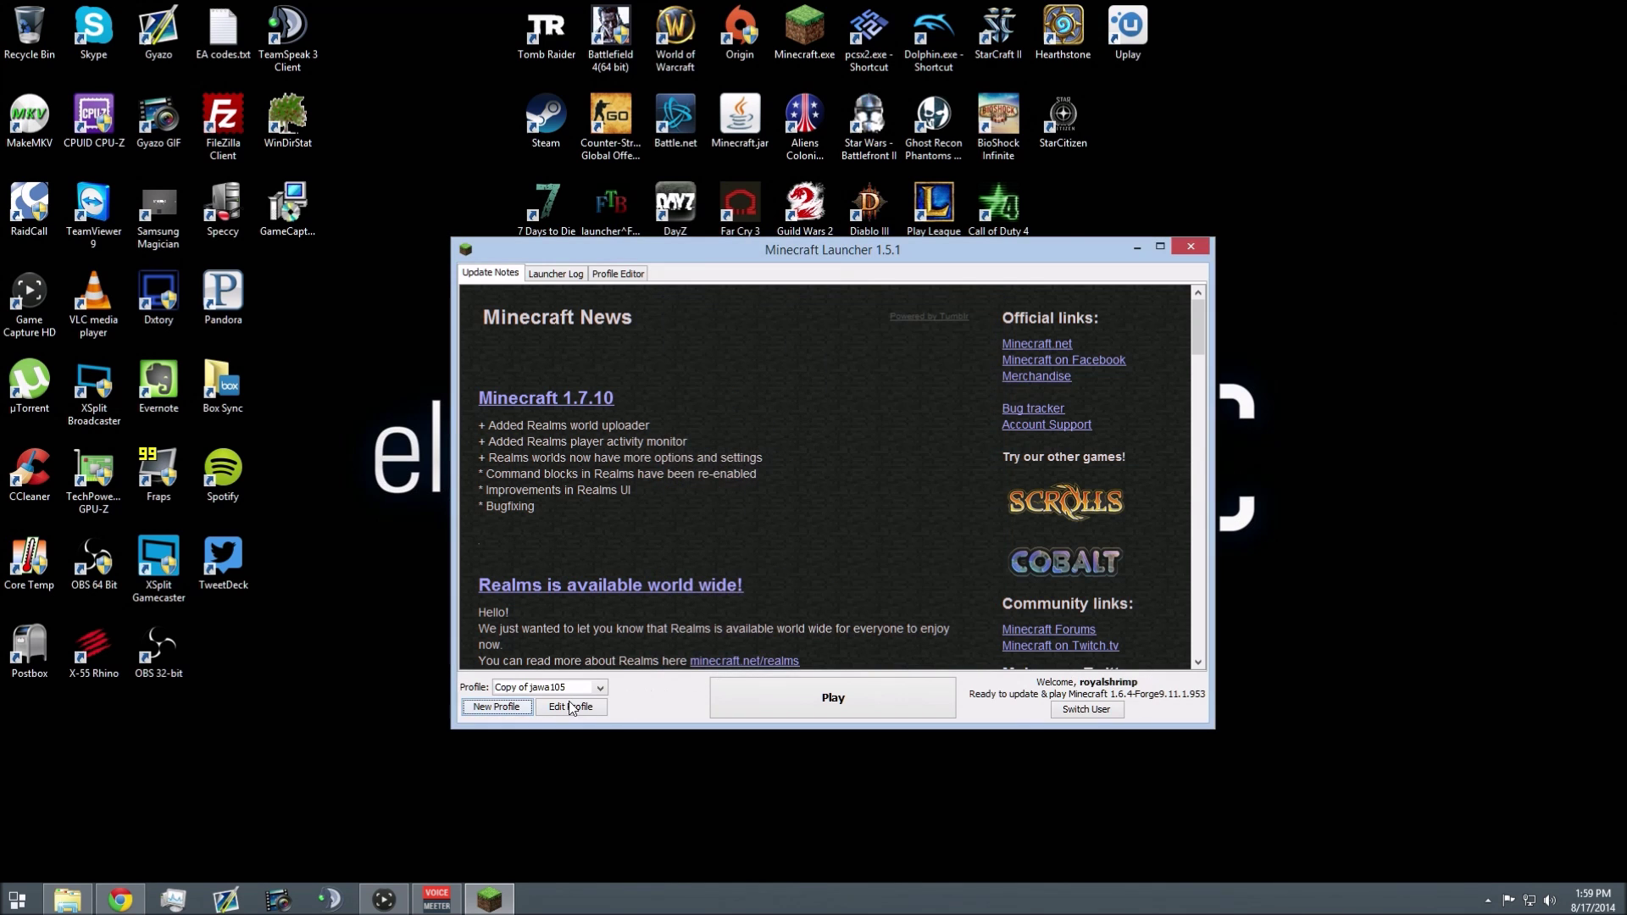
Step: Launch Minecraft with the Audio test profile, load the 'derp' singleplayer world, and pause
click(596, 688)
click(566, 704)
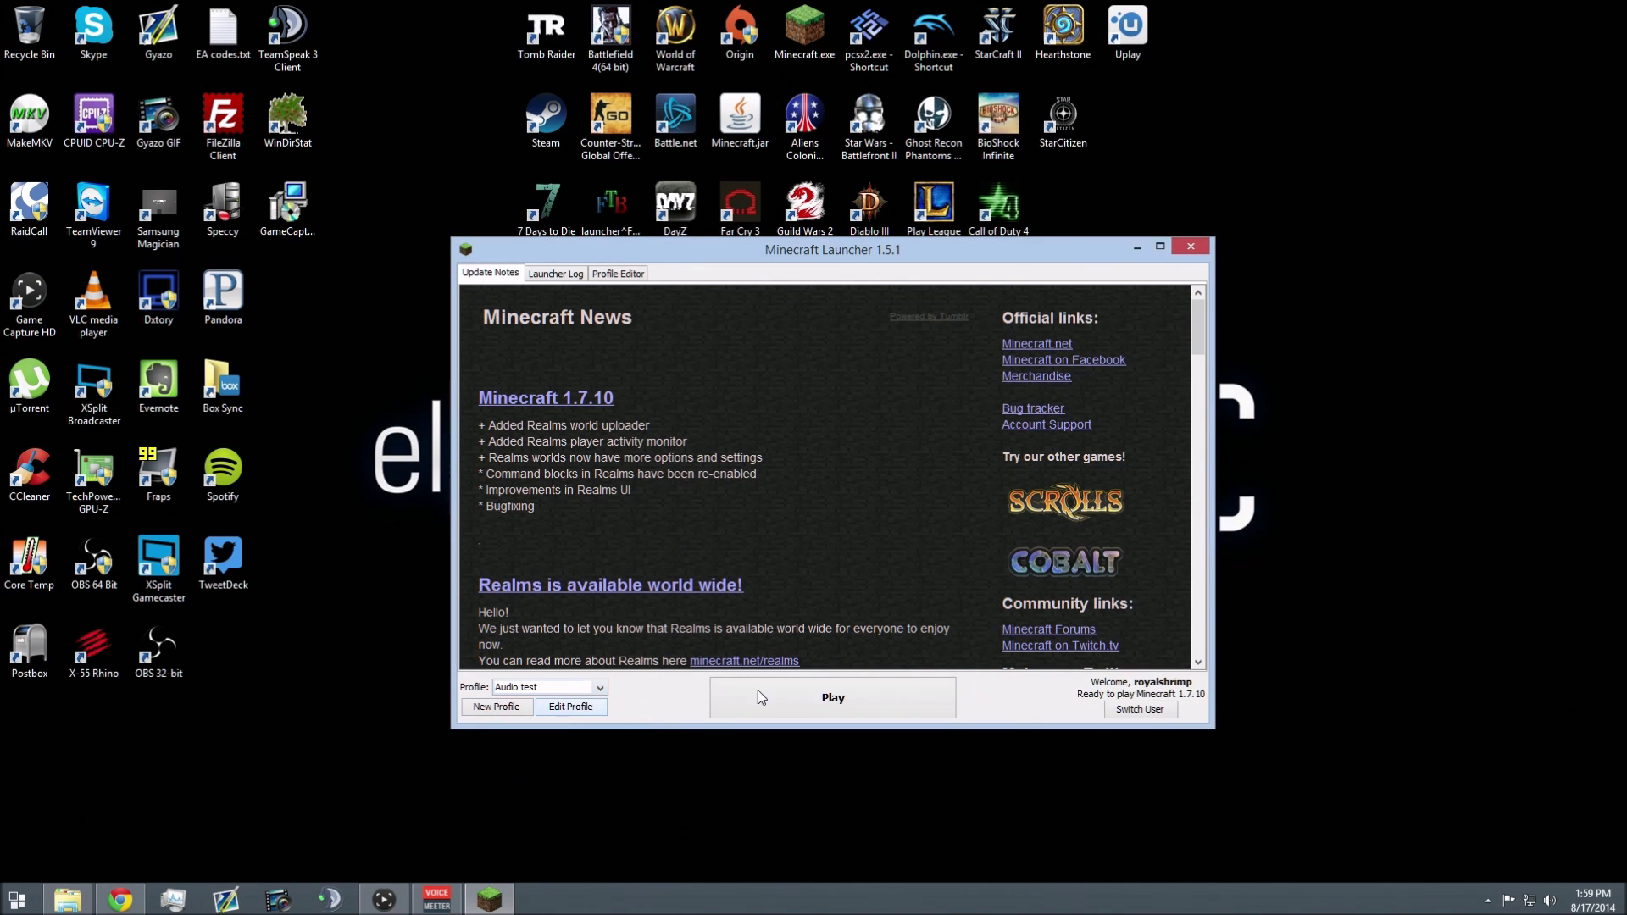
click(786, 689)
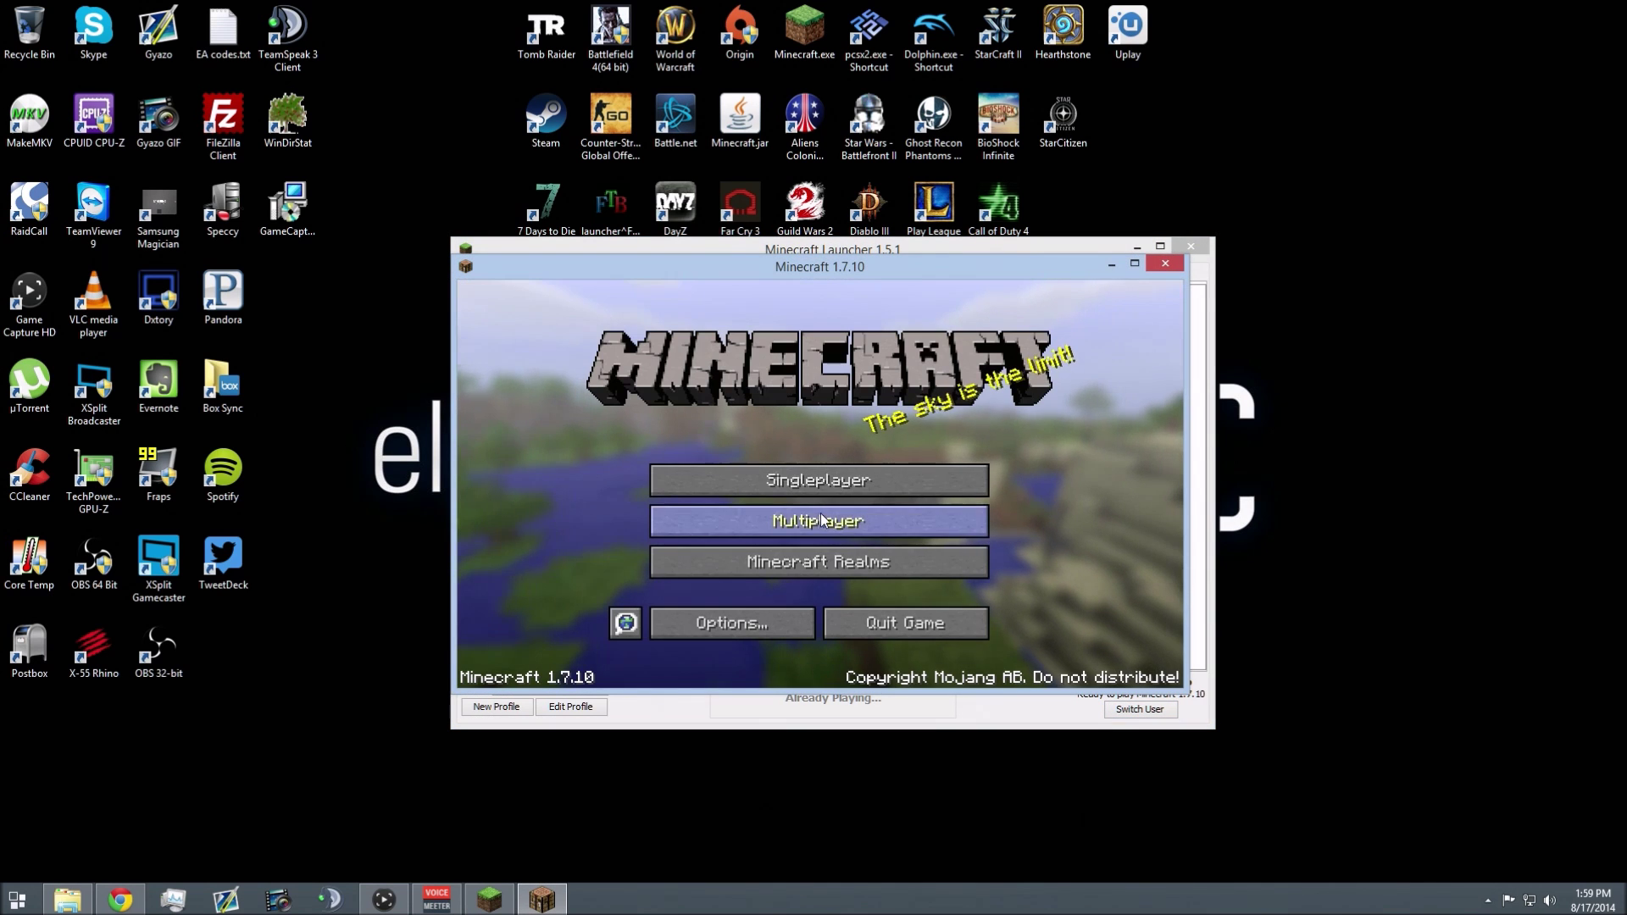
click(826, 483)
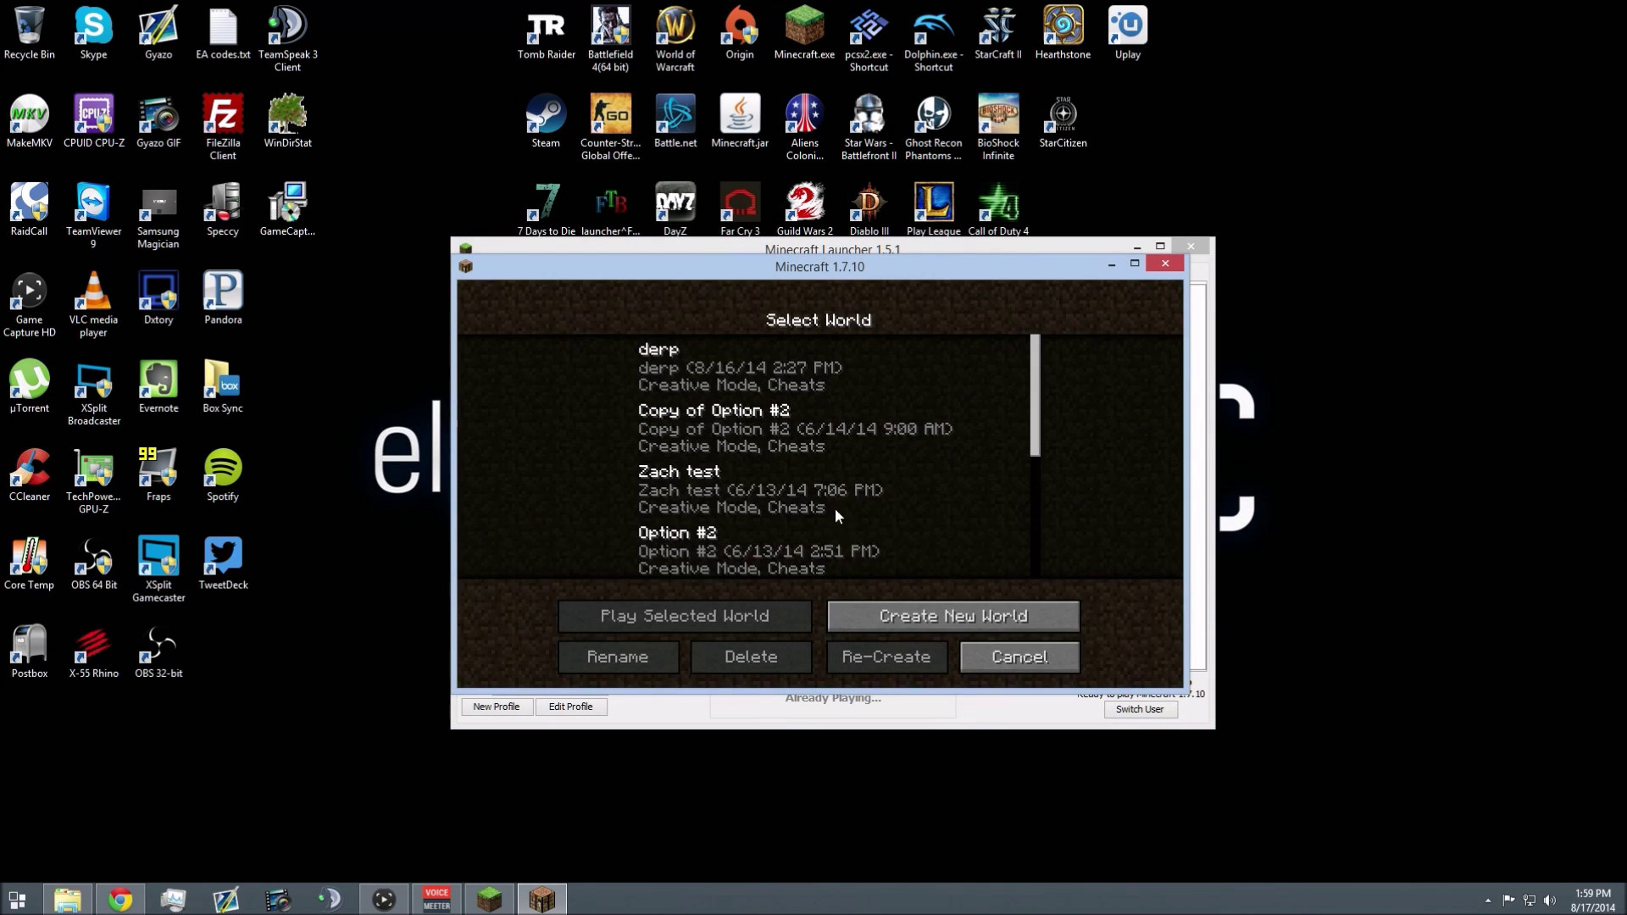
click(795, 373)
double_click(794, 373)
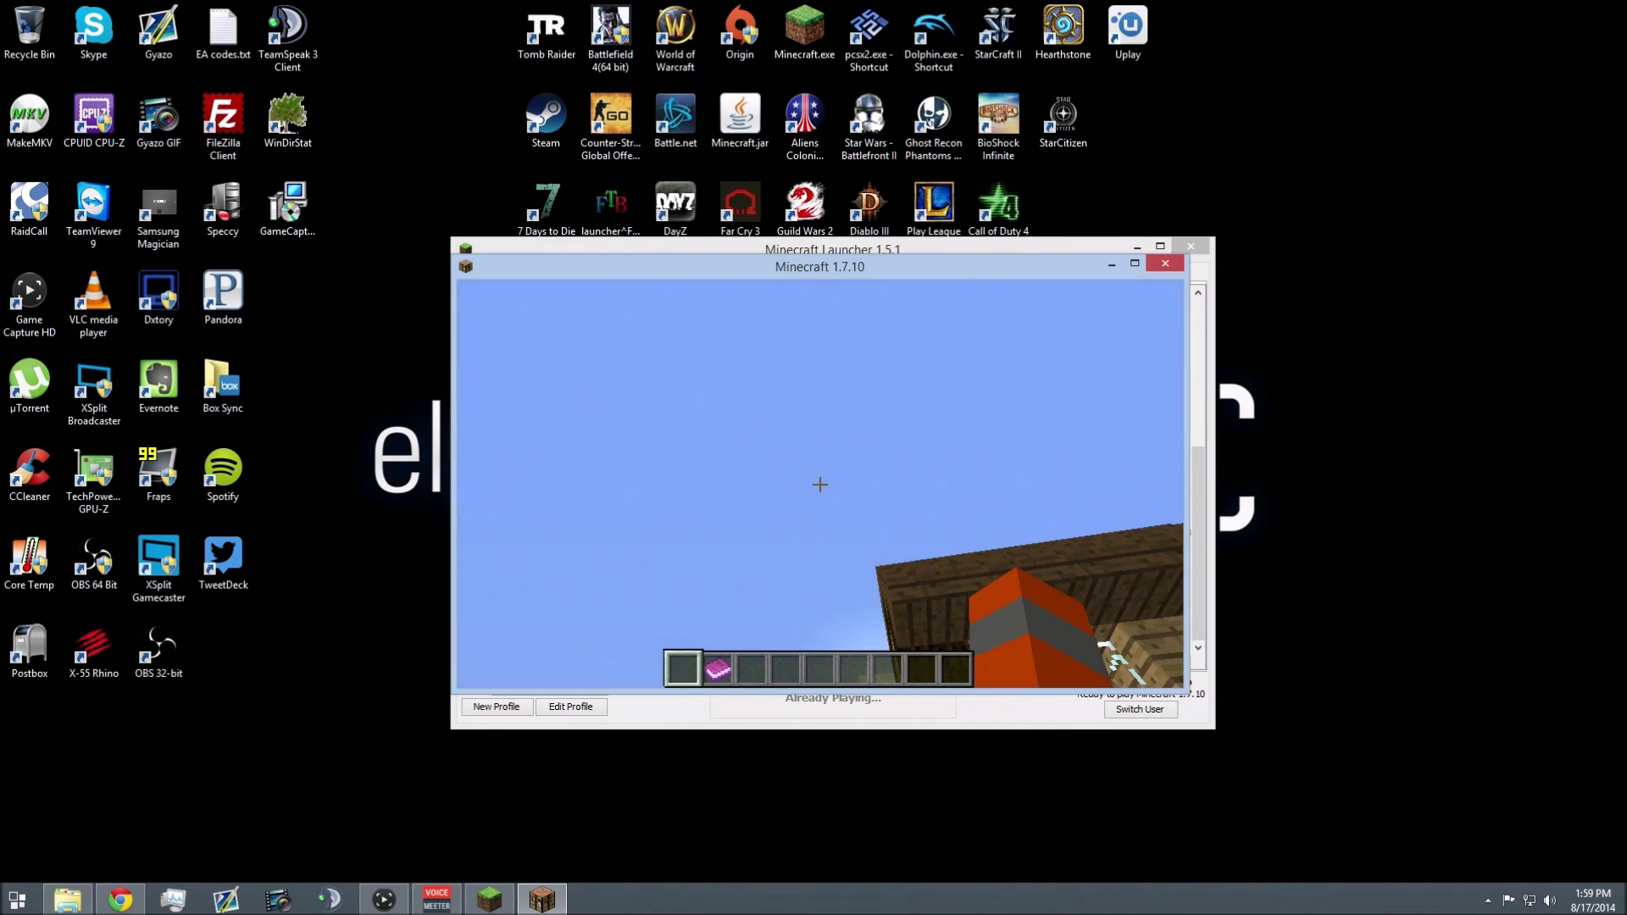
key(Escape)
Step: Maximize the game, walk to the grass, and dig out a small pit
click(1130, 262)
key(Escape)
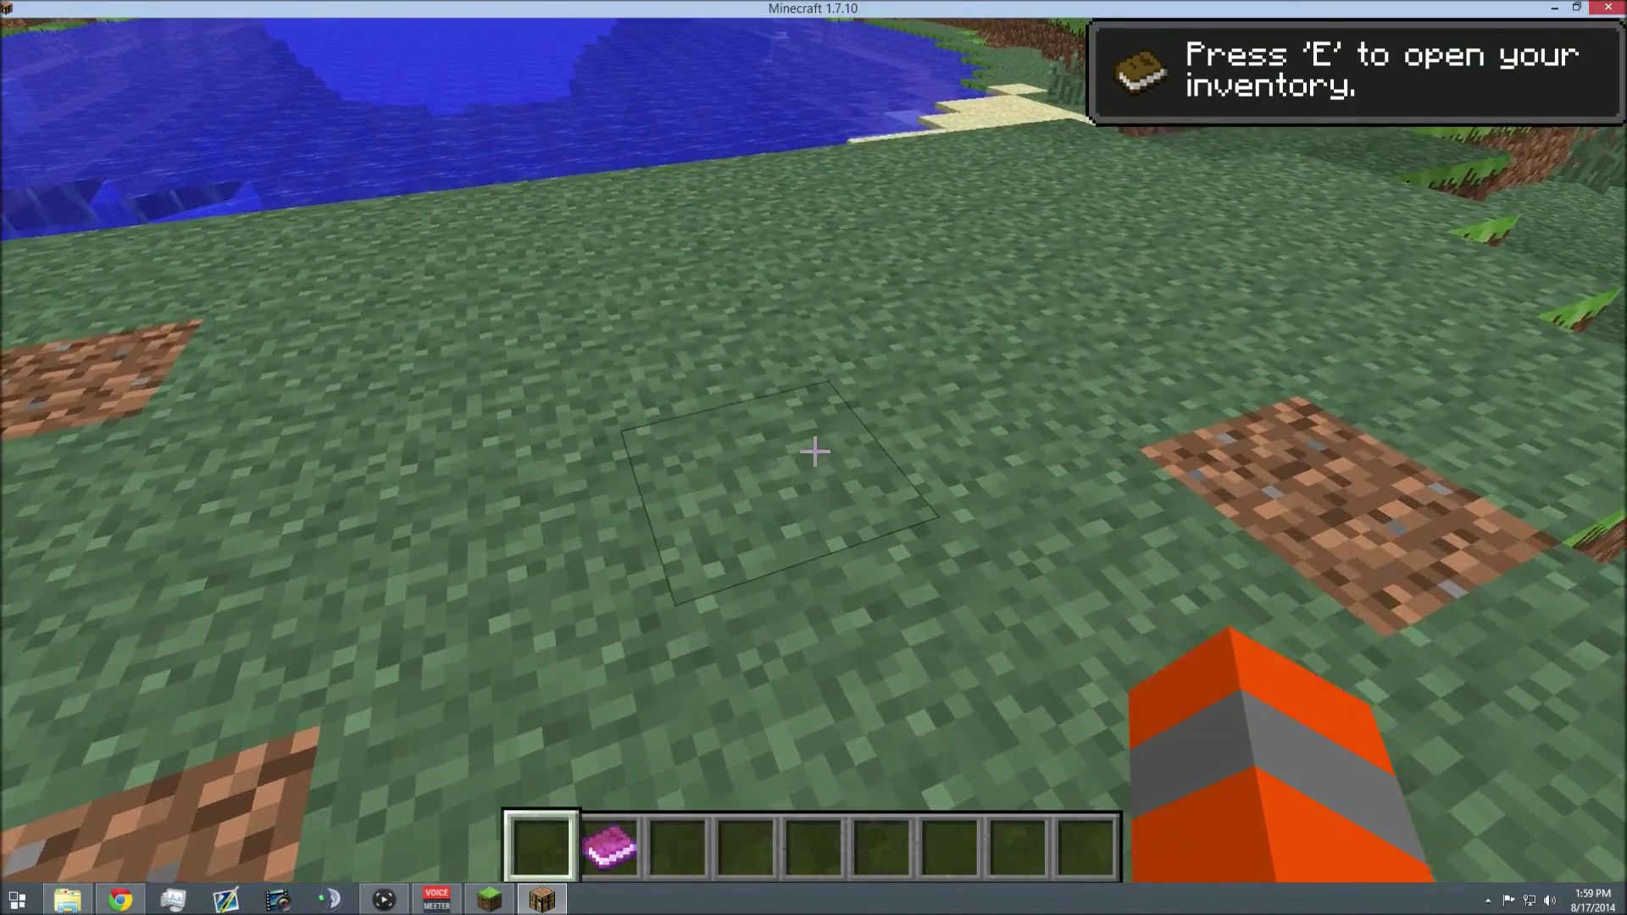
key(w)
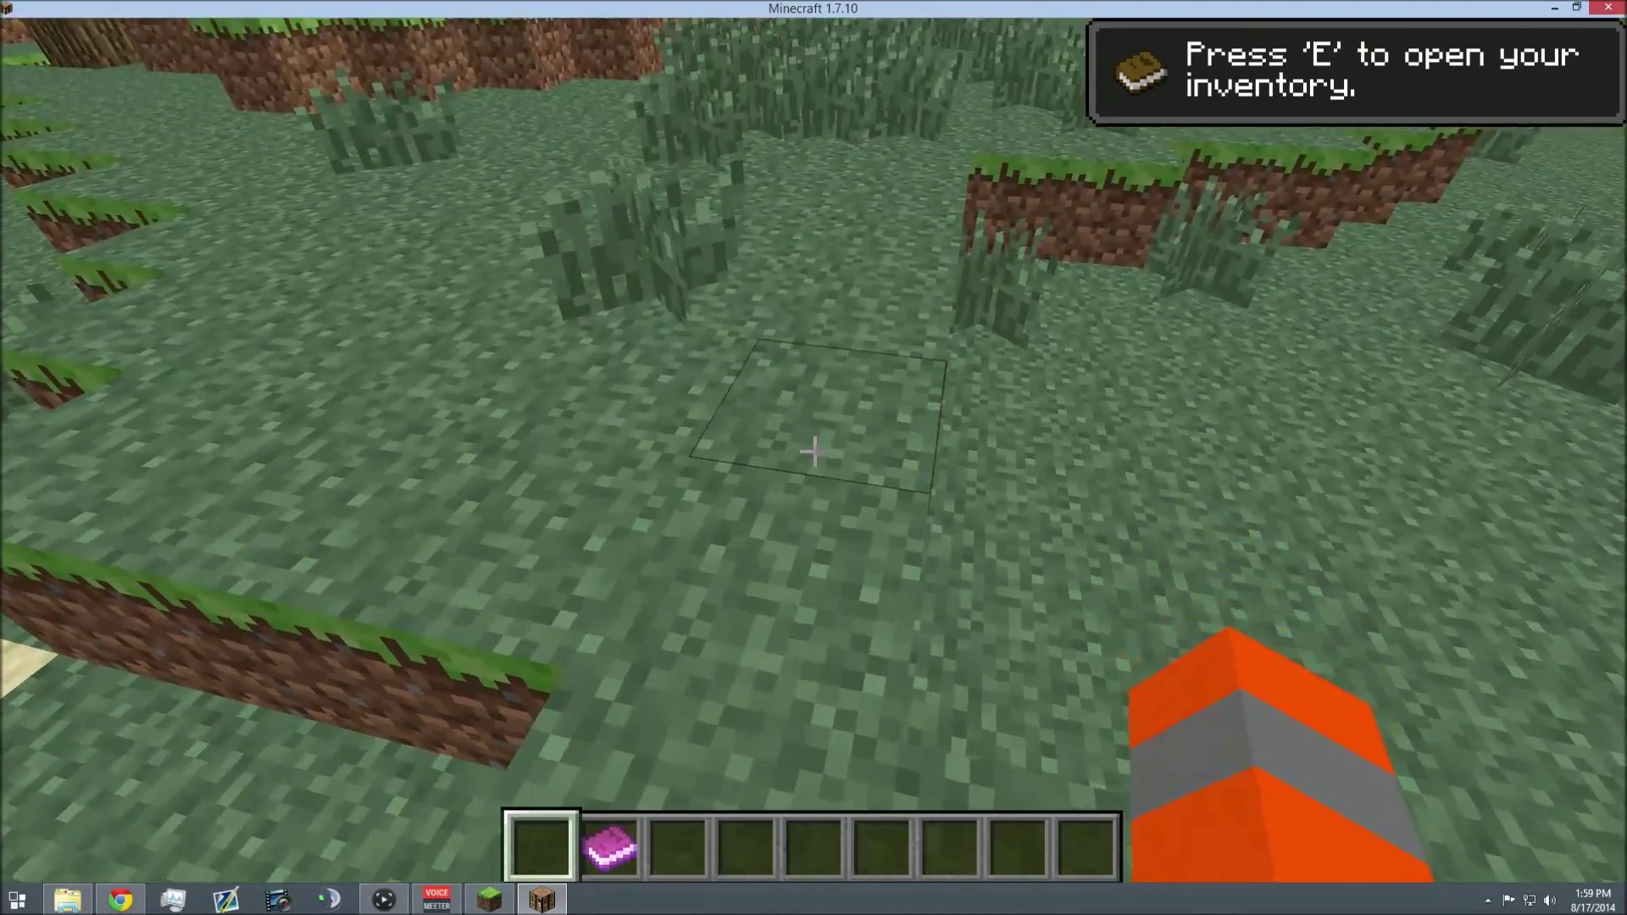
key(w)
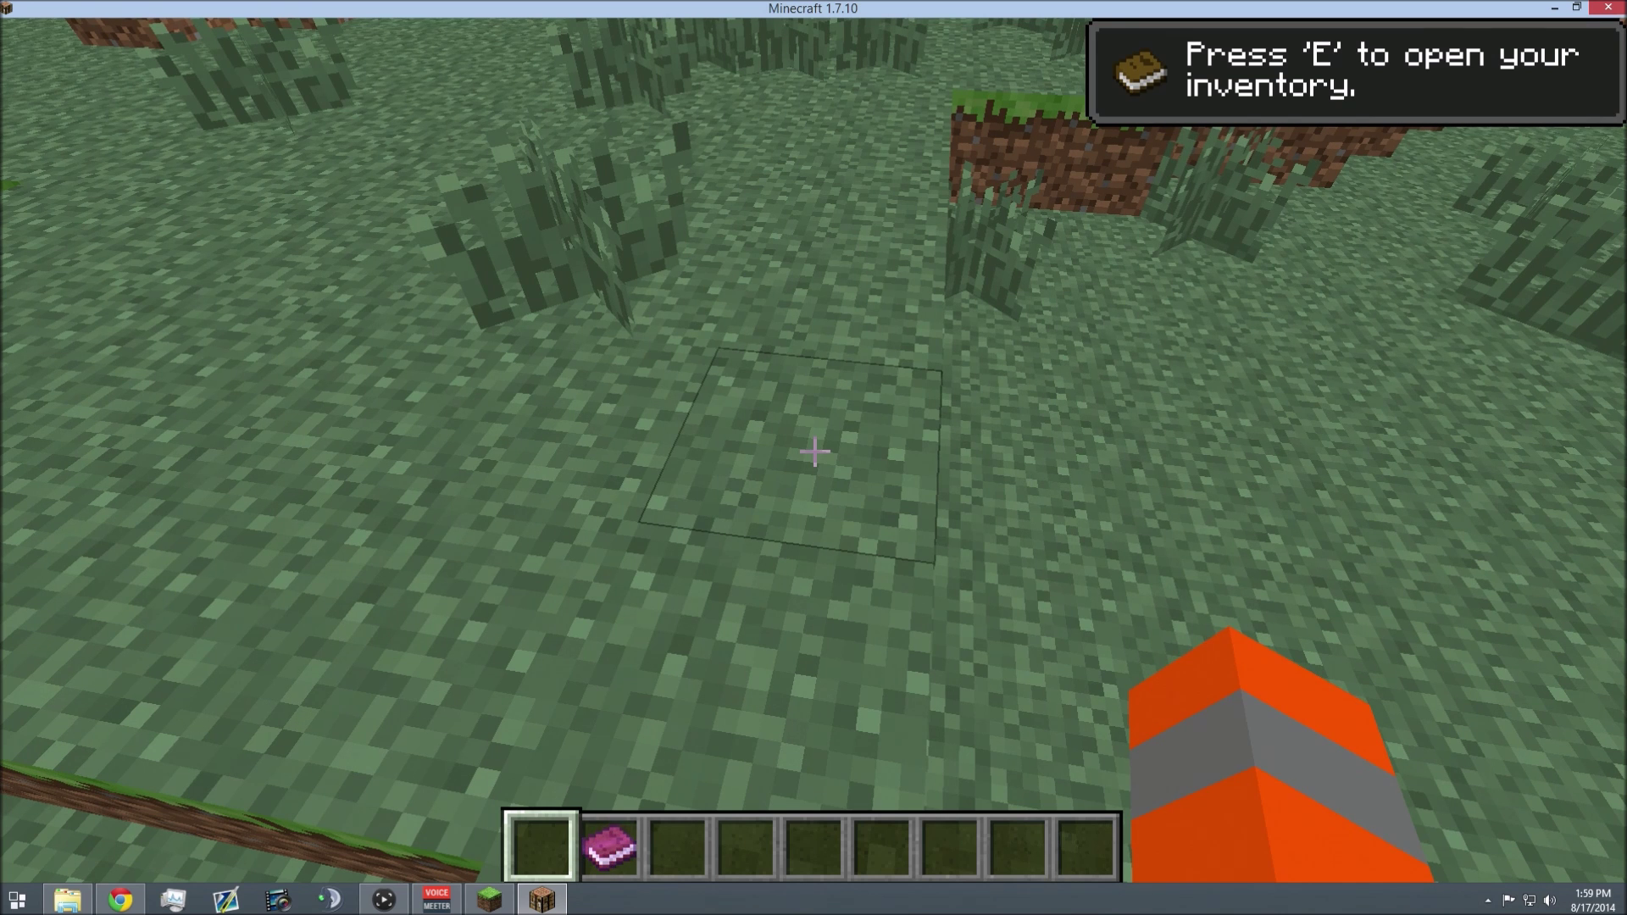
click(815, 451)
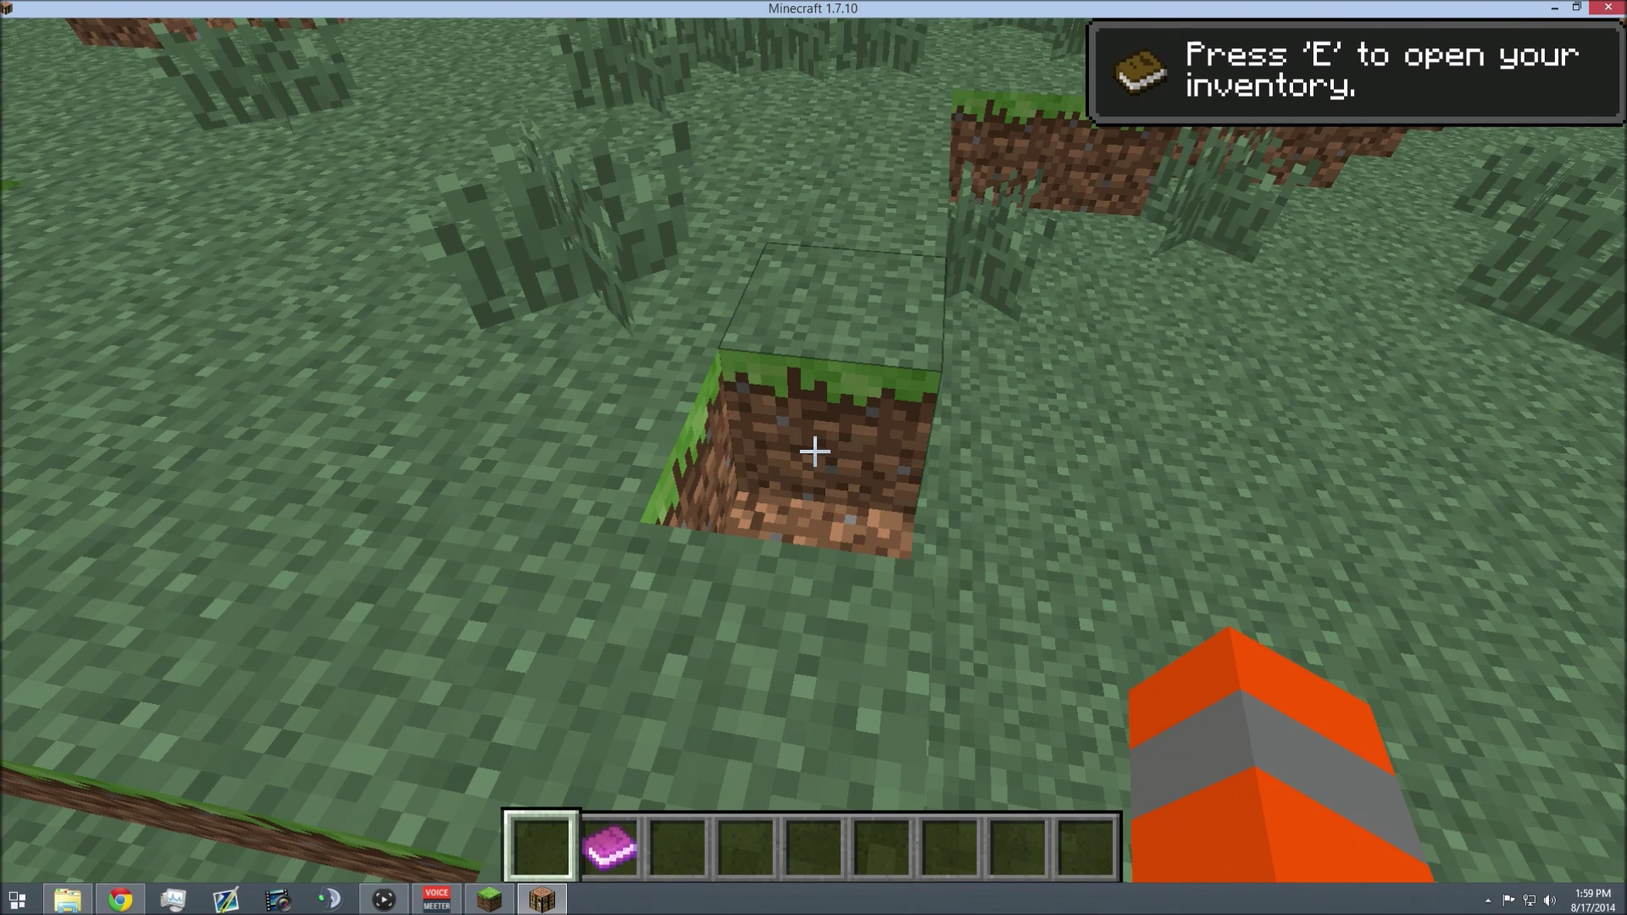
click(814, 452)
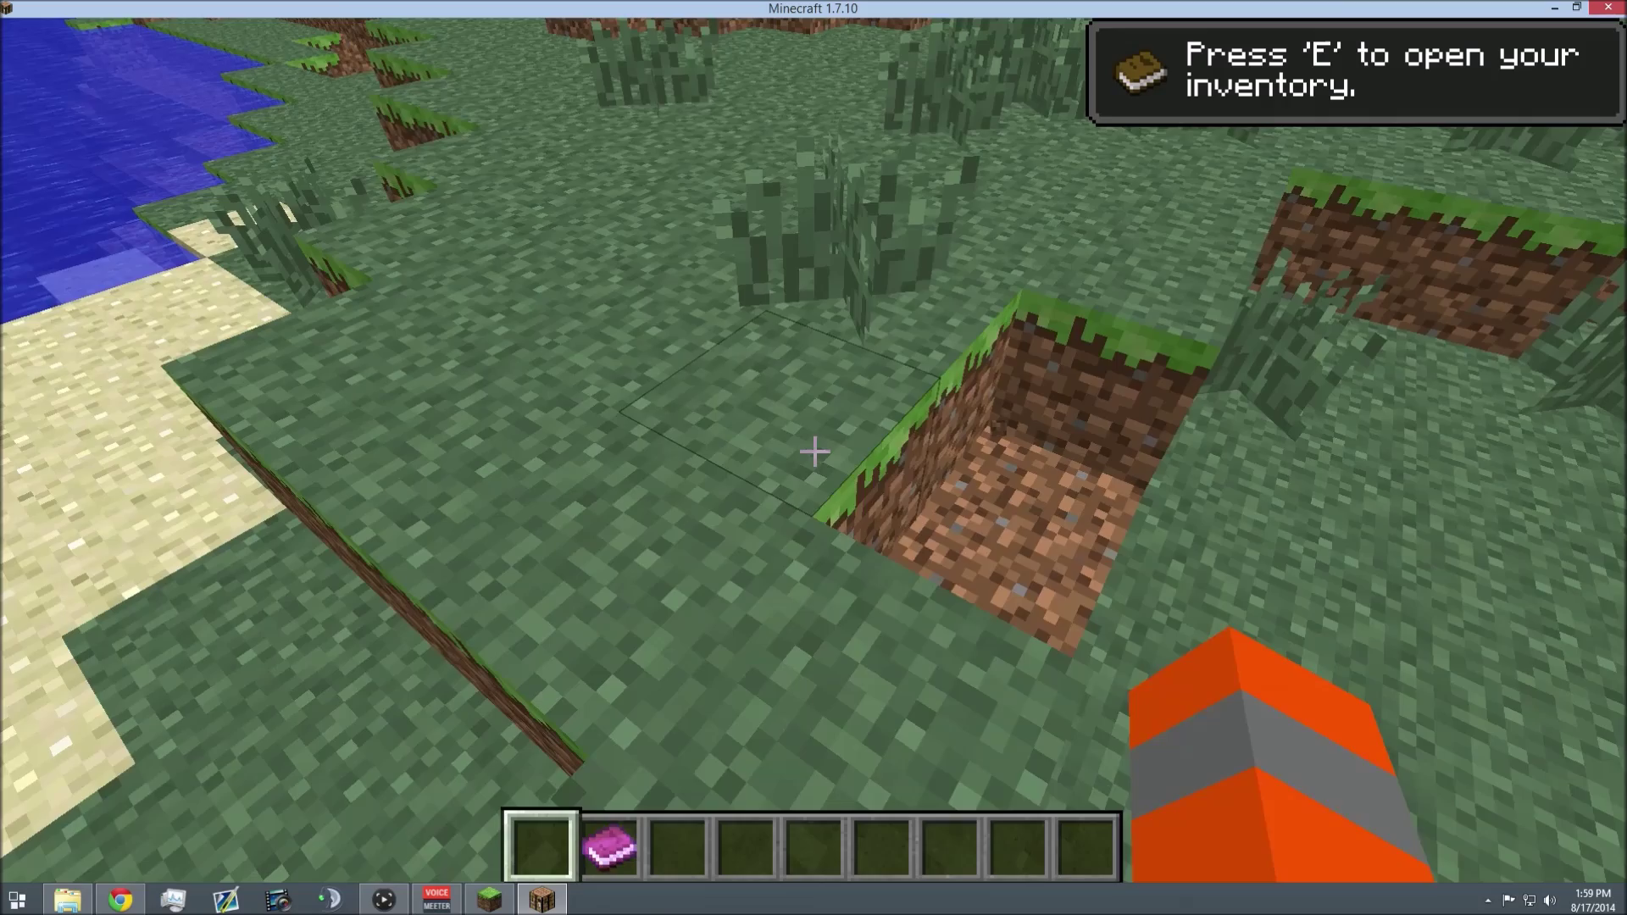
click(814, 452)
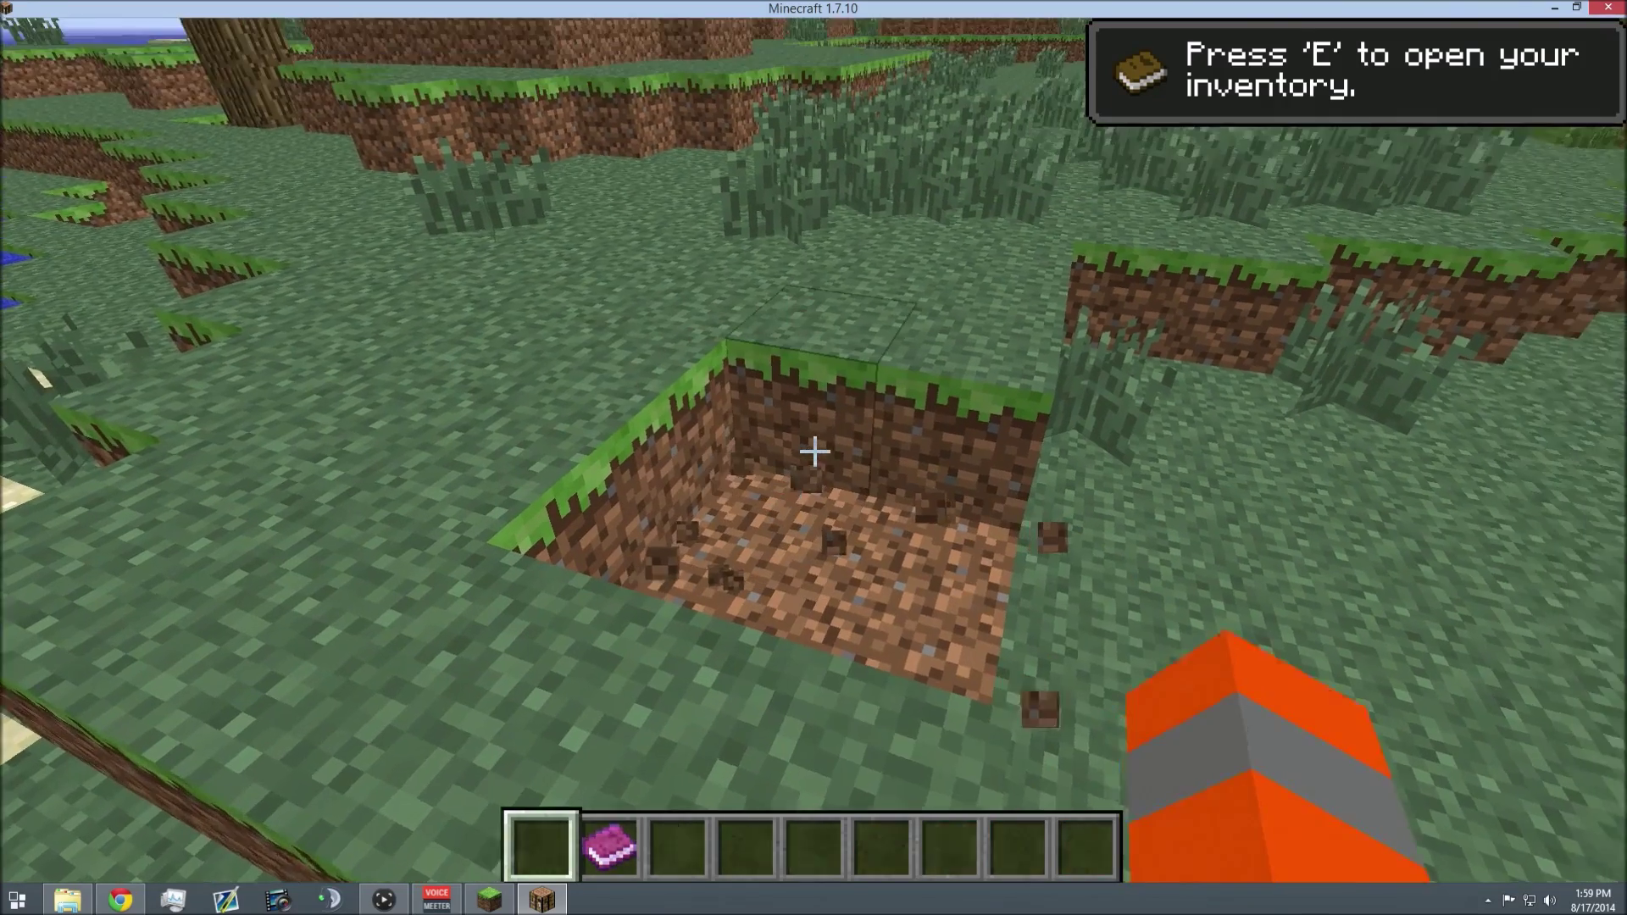
click(814, 451)
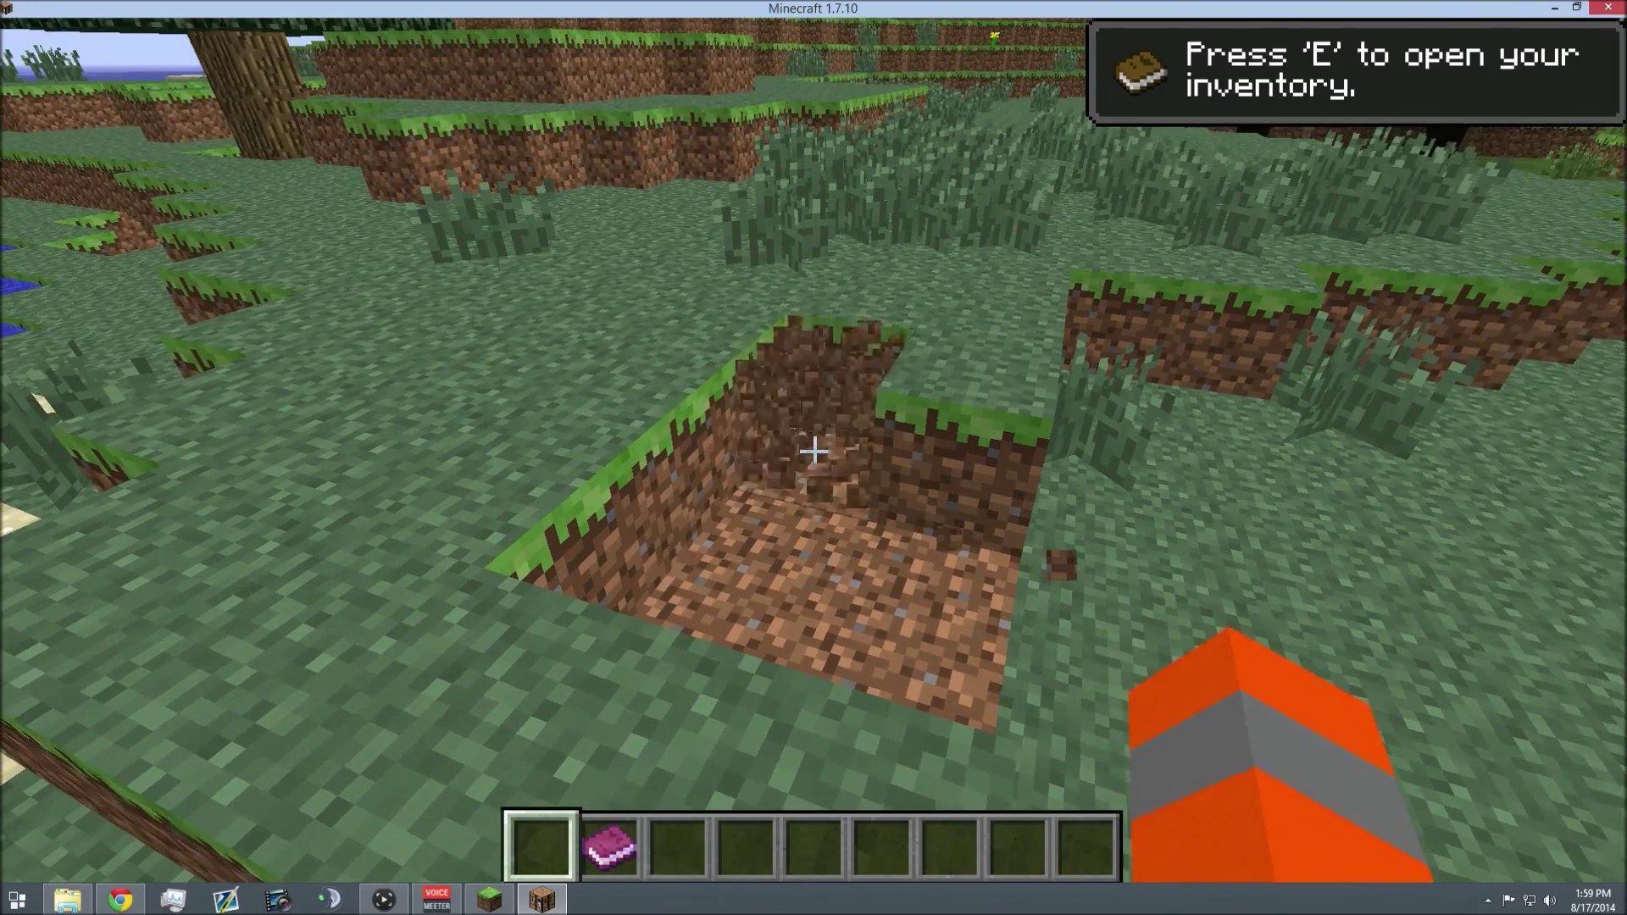
click(815, 452)
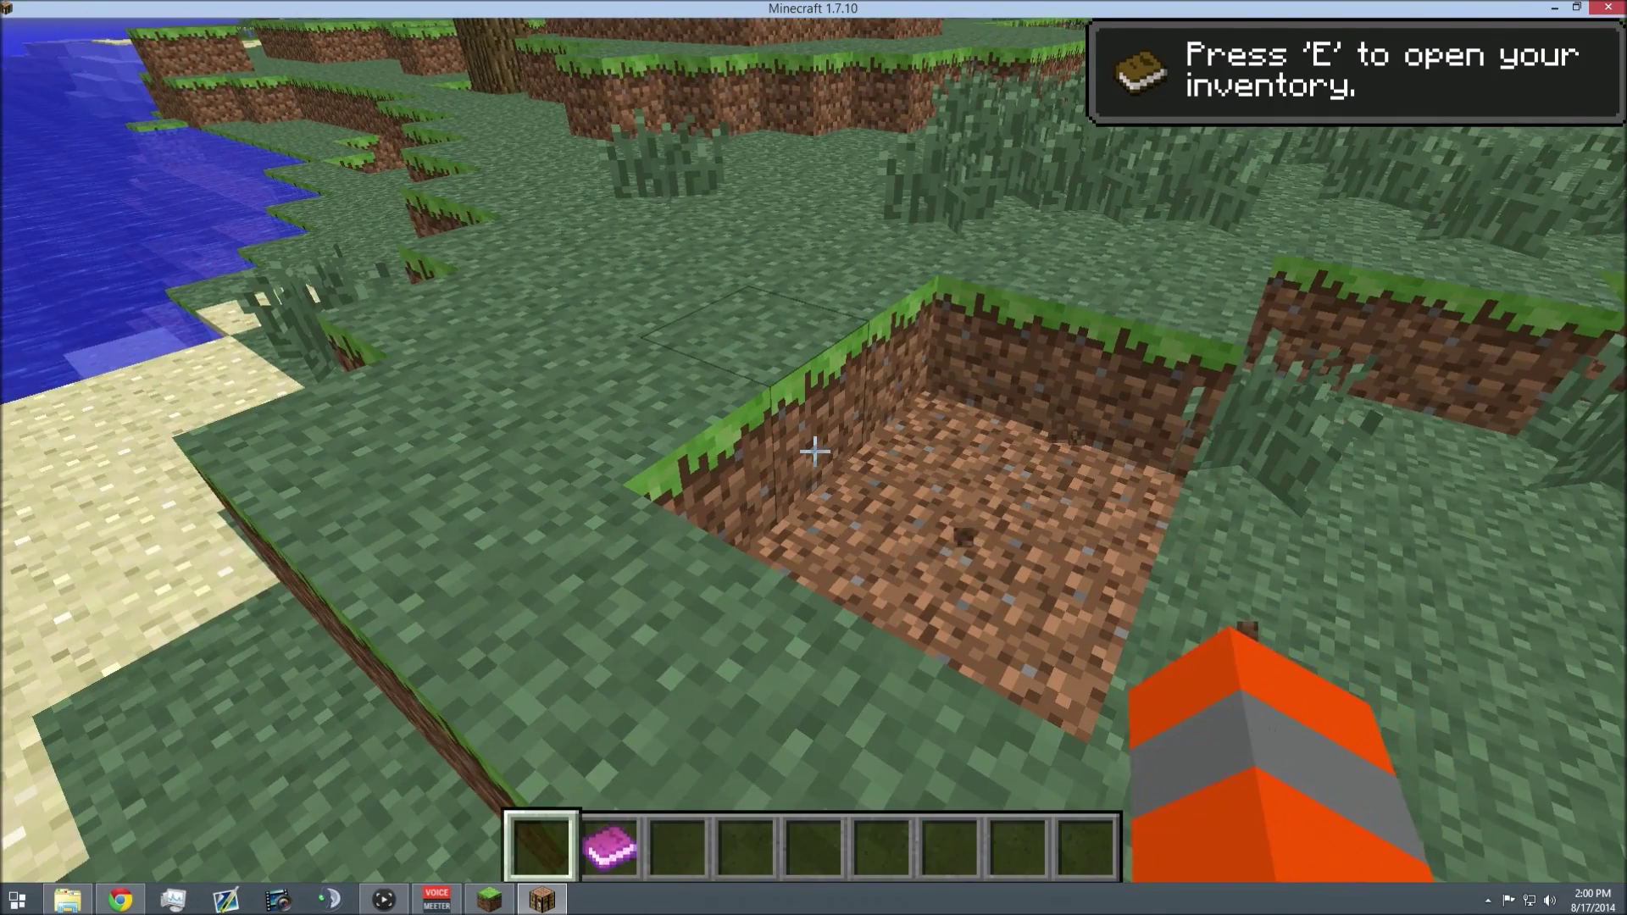
Step: Put Red Sand from the creative inventory into the hotbar and fill the pit with it
key(e)
click(781, 369)
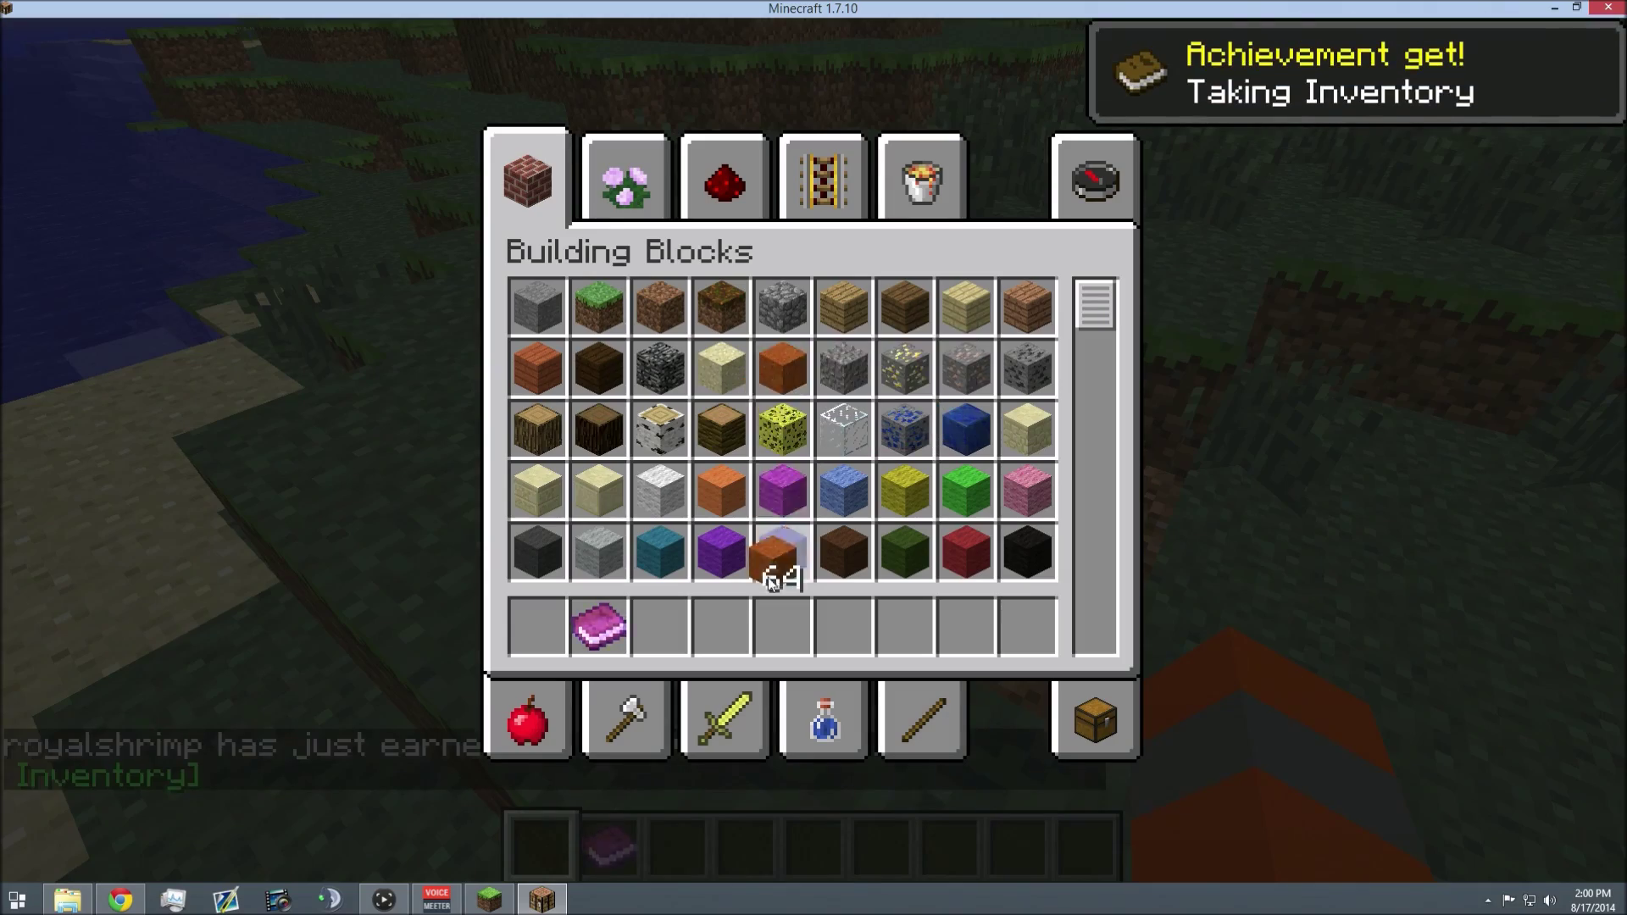
click(779, 613)
key(e)
key(5)
right_click(814, 451)
right_click(815, 451)
right_click(814, 452)
right_click(815, 452)
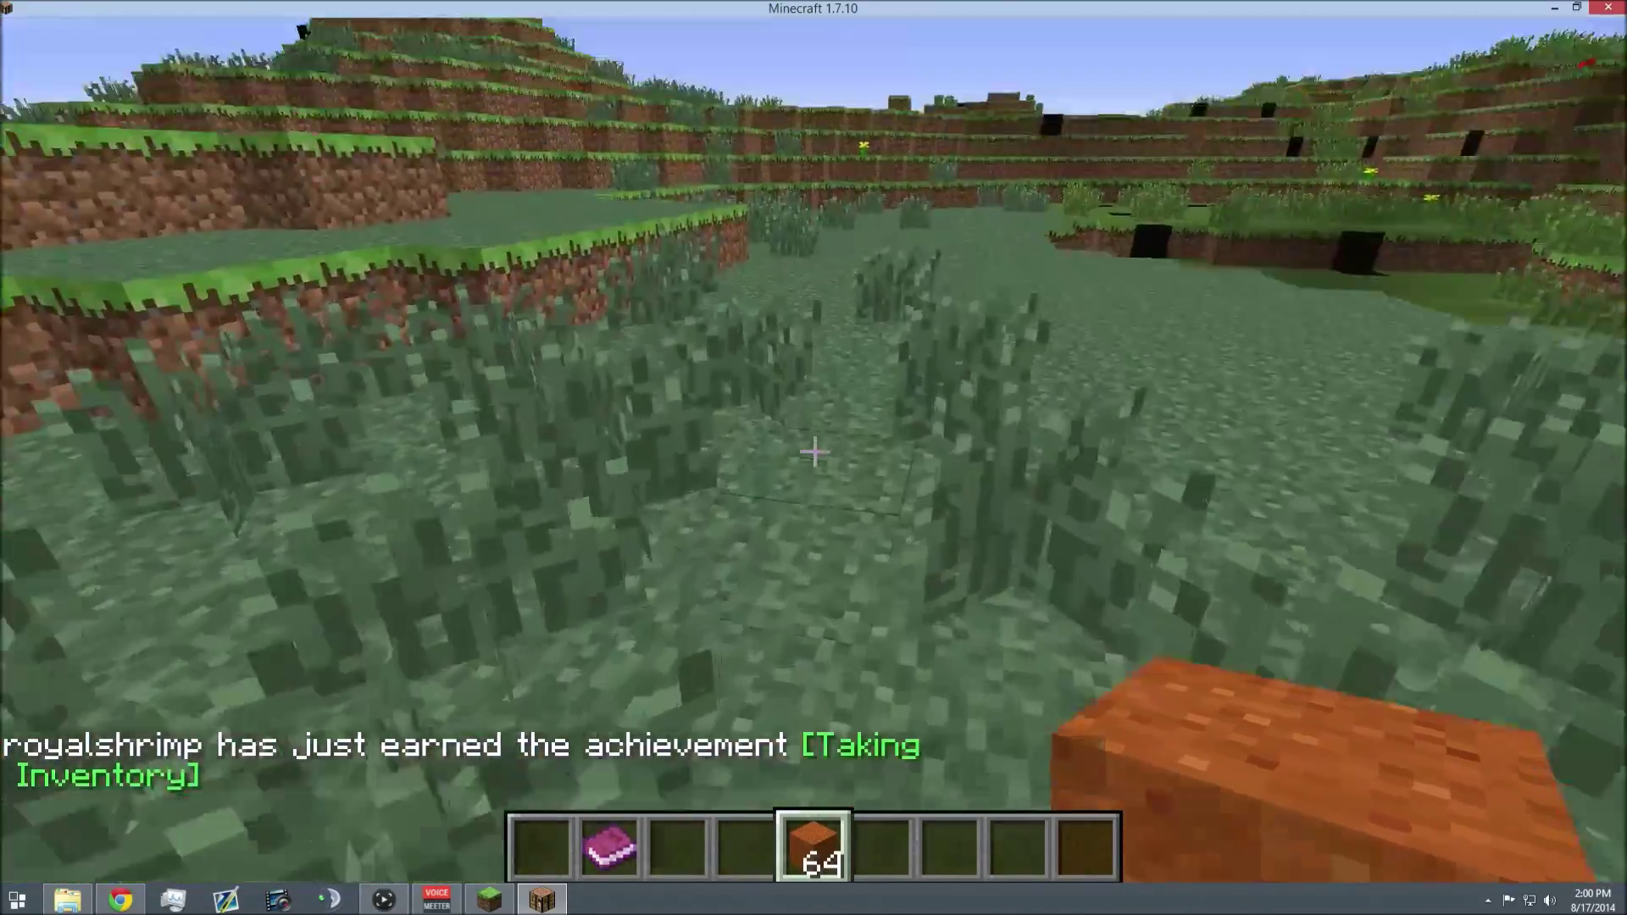
key(w)
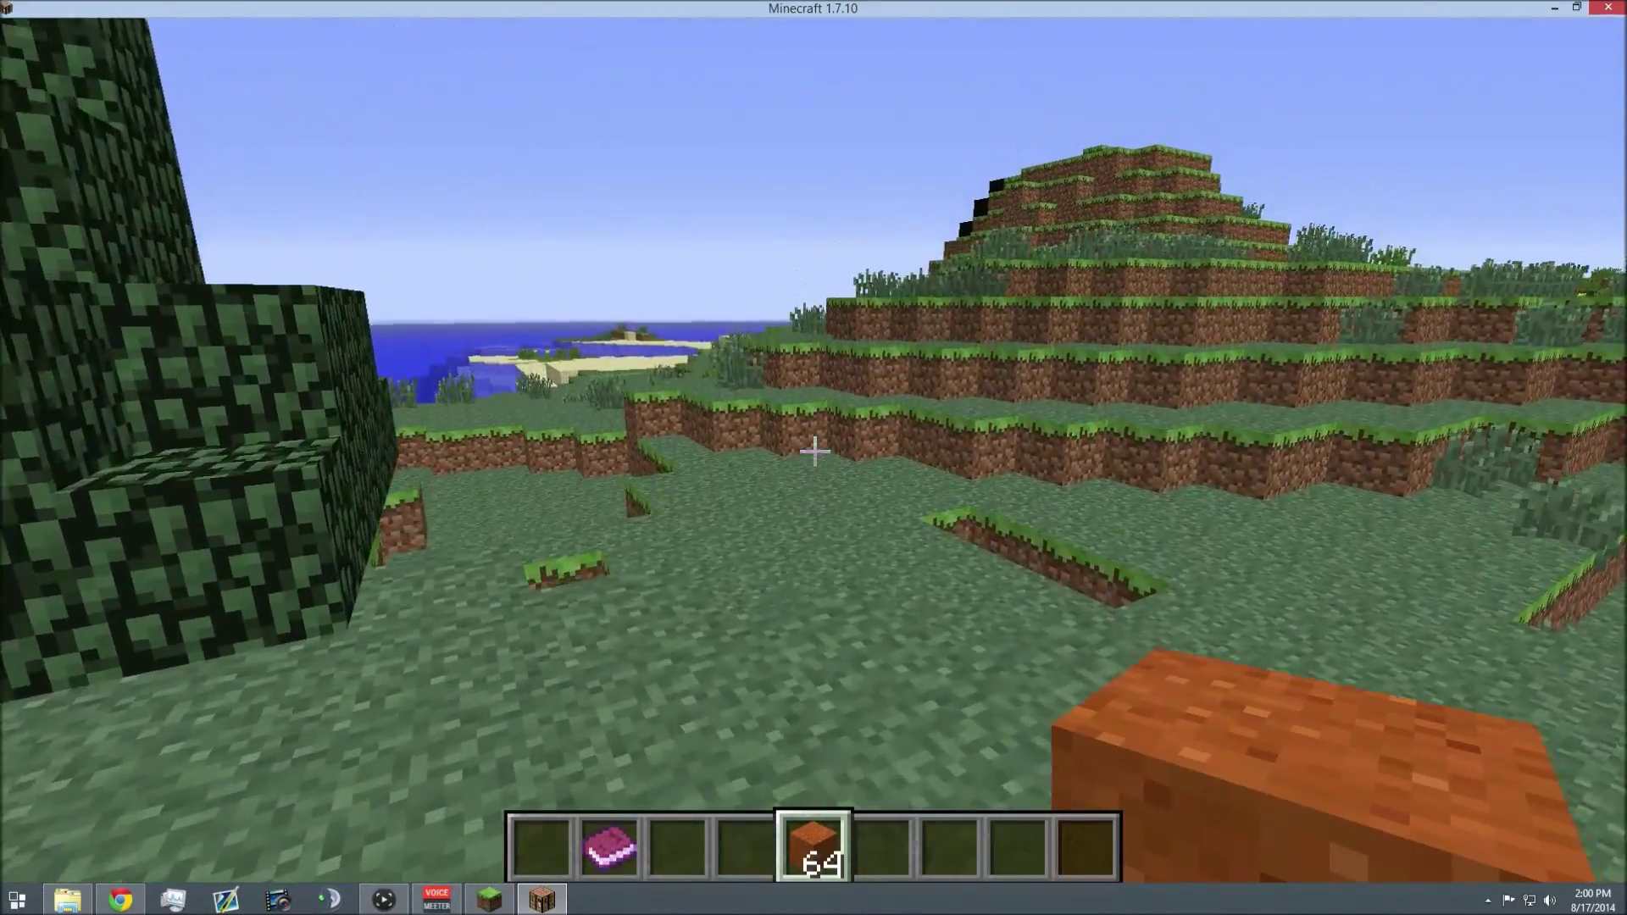
Step: Save and quit the Minecraft world, close the game, and stop the Game Capture HD recording
key(Escape)
click(750, 609)
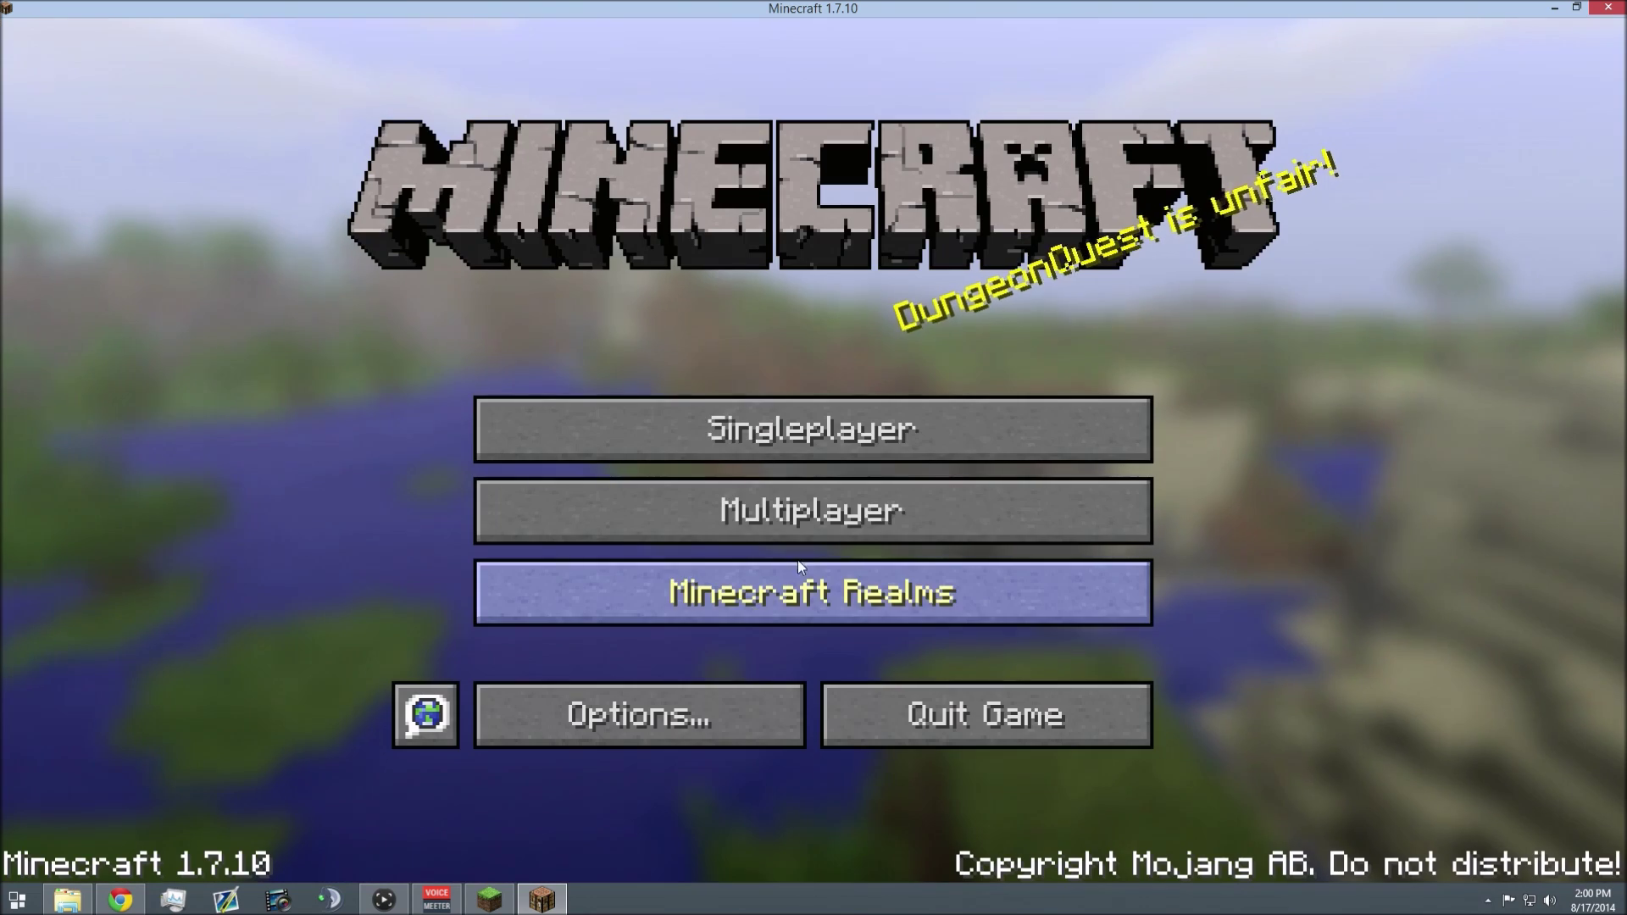
click(1603, 8)
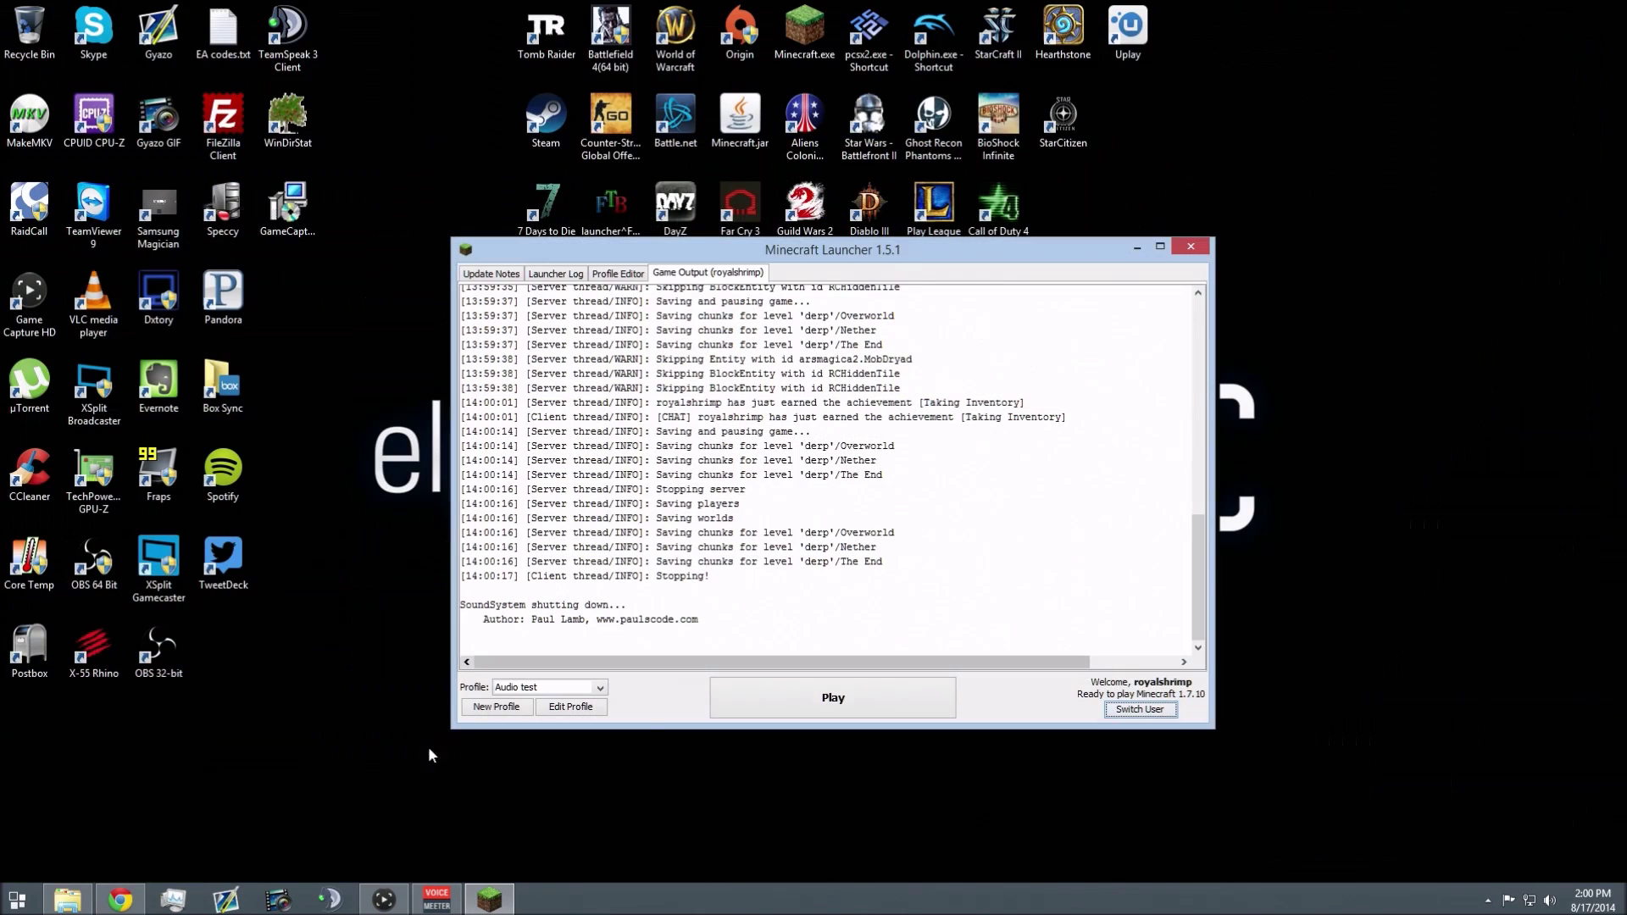
click(381, 902)
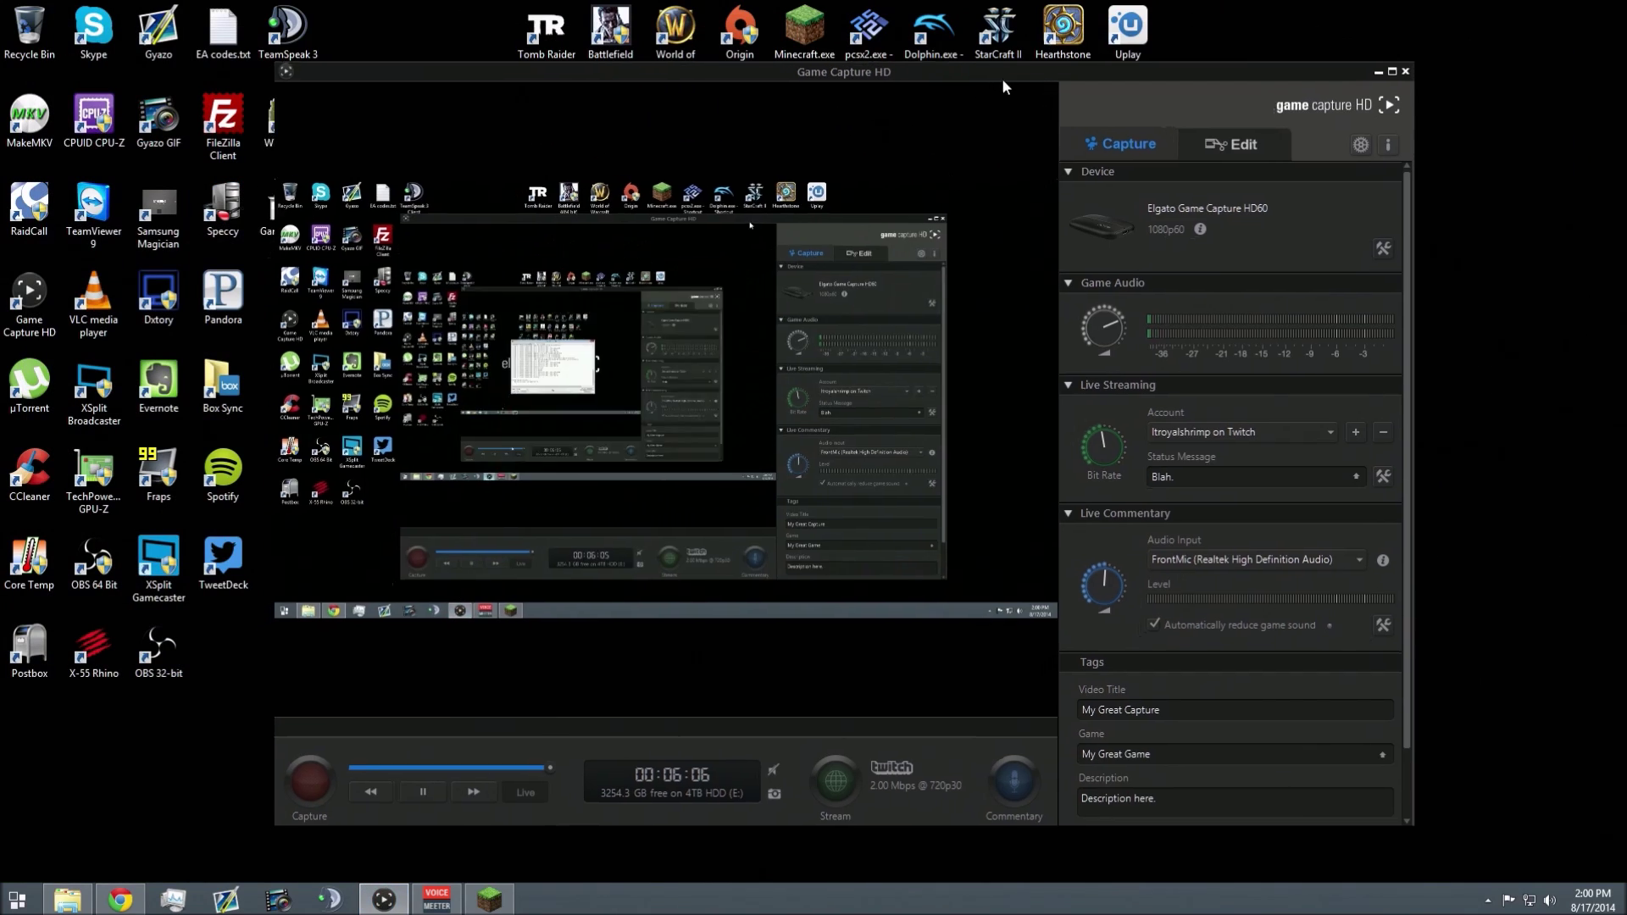
click(514, 767)
click(309, 776)
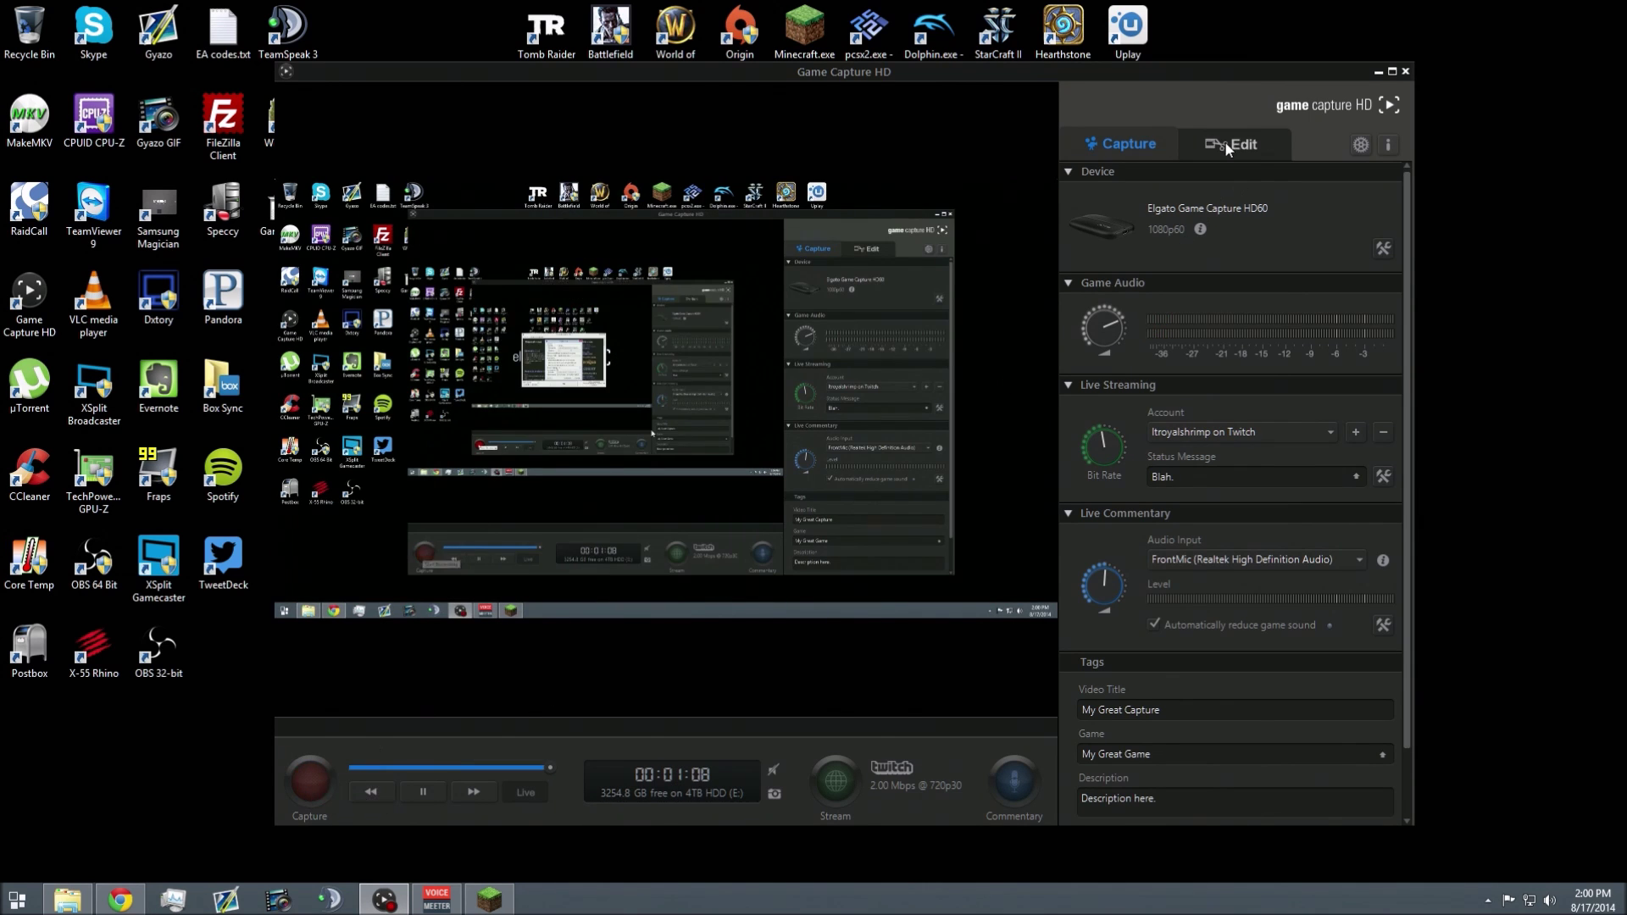
Step: Open the newest My Great Capture, seek to 00:35, and play it until about 0:51
click(1224, 142)
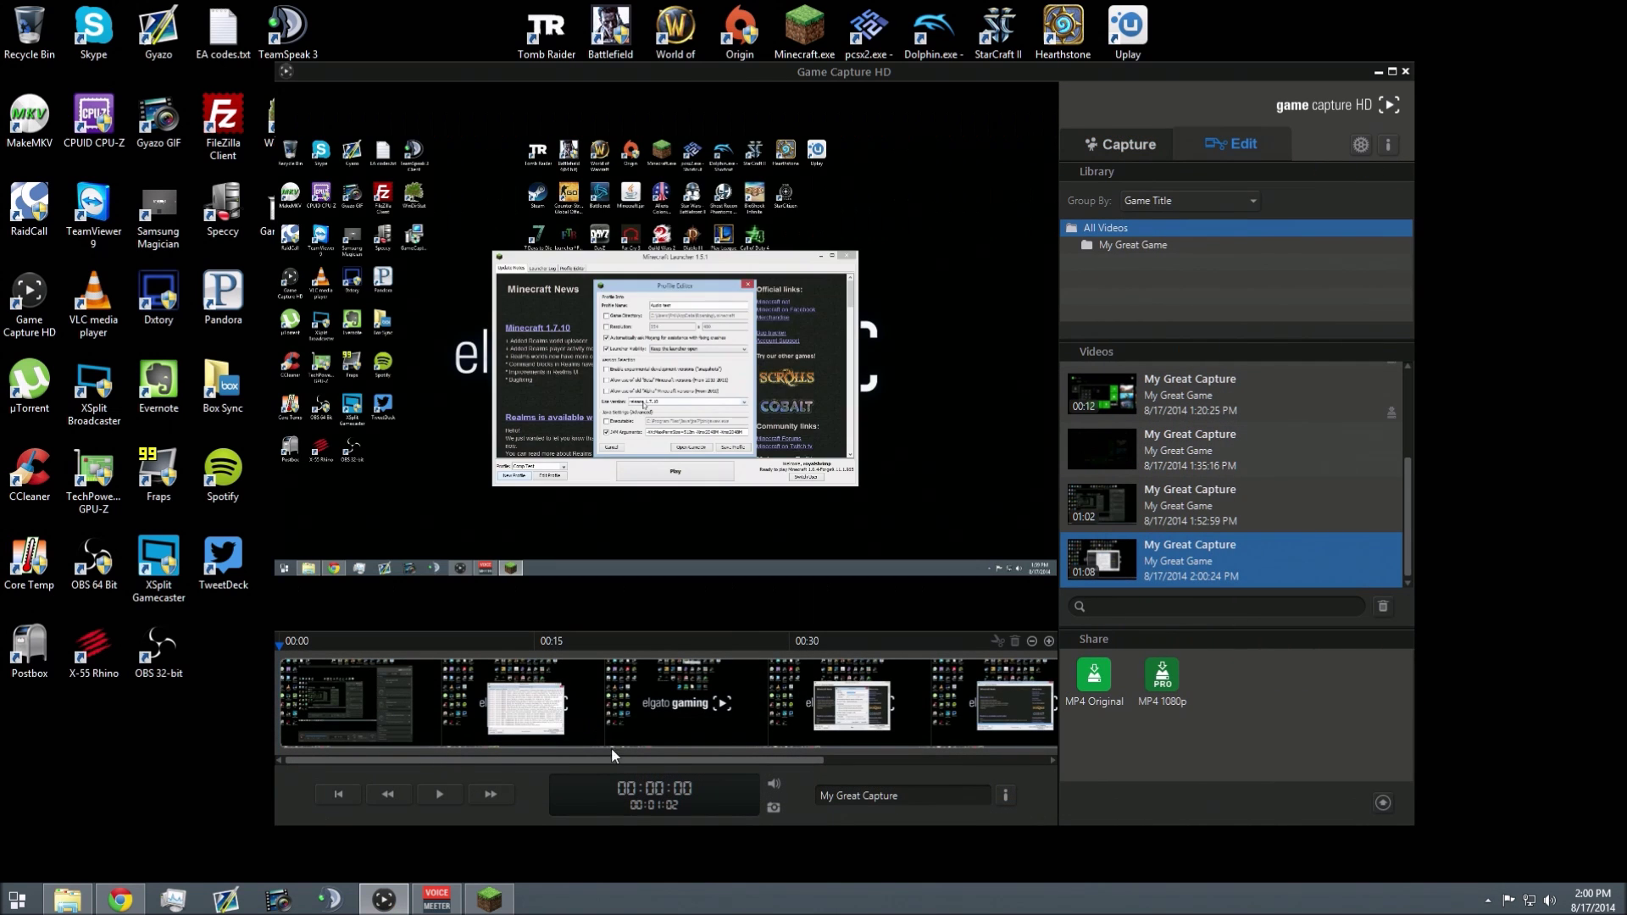
click(546, 681)
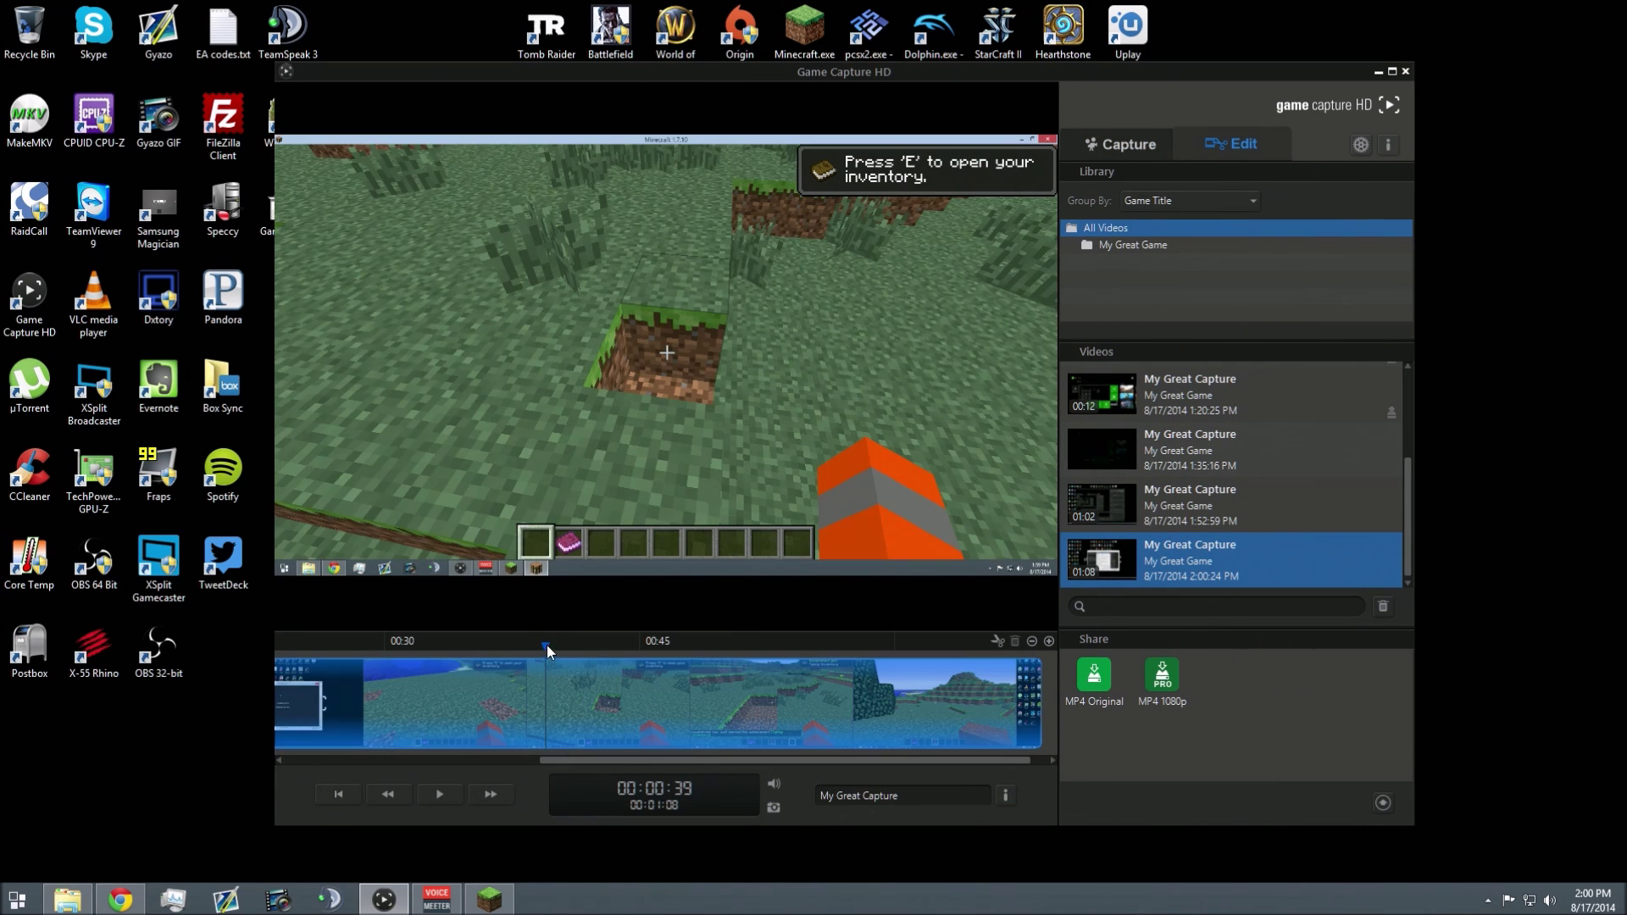
drag(546, 644, 469, 643)
key(space)
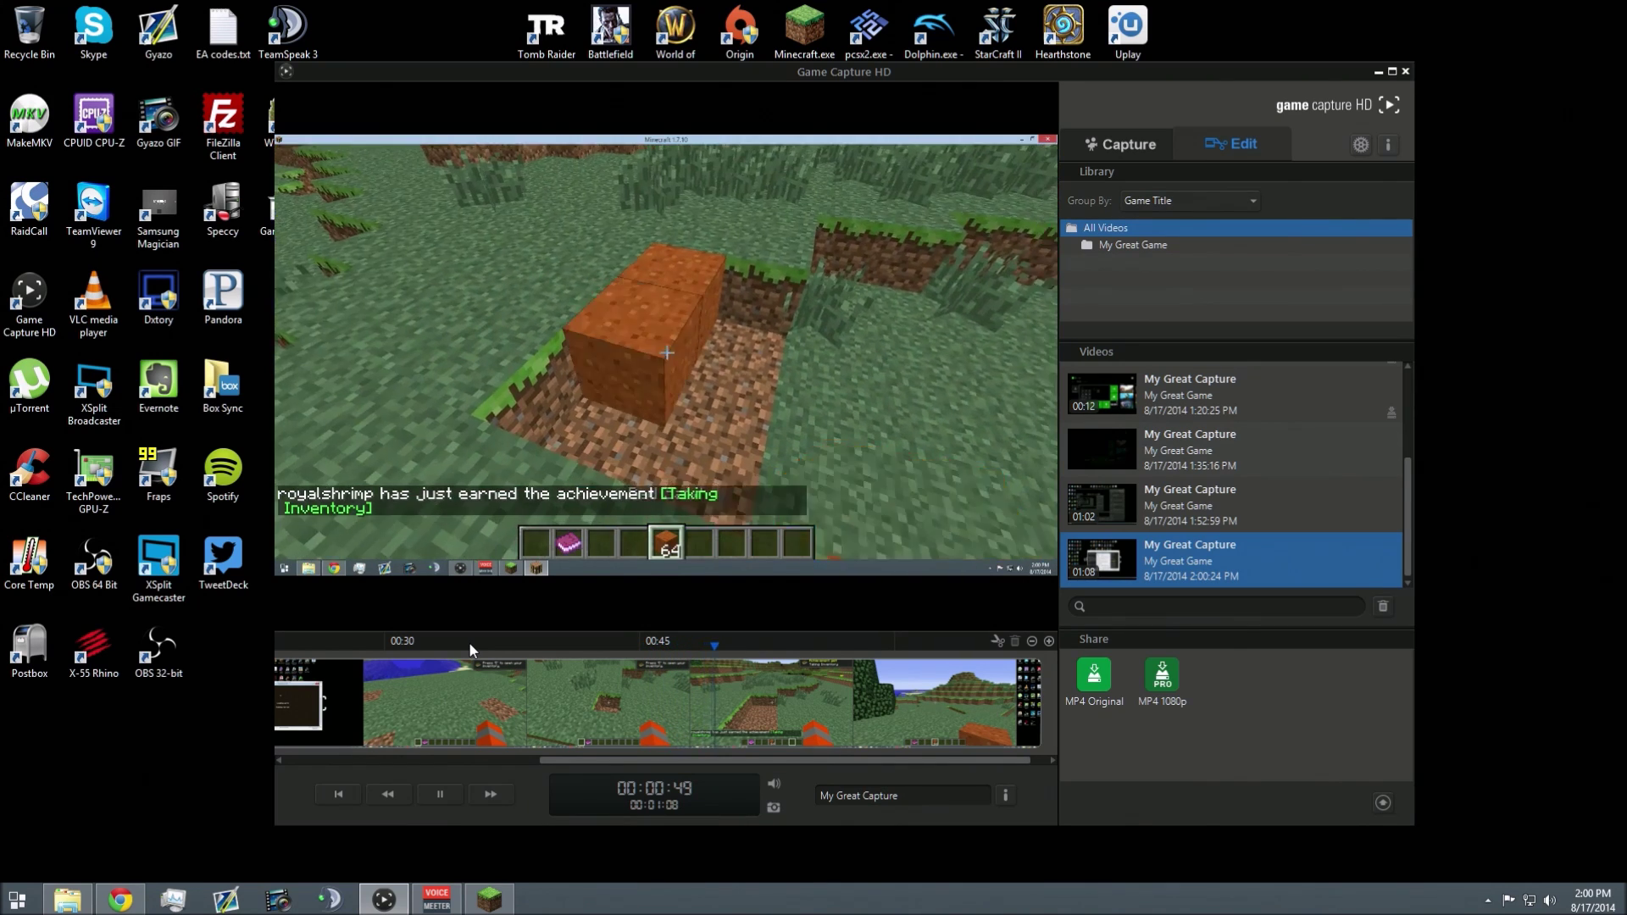
key(space)
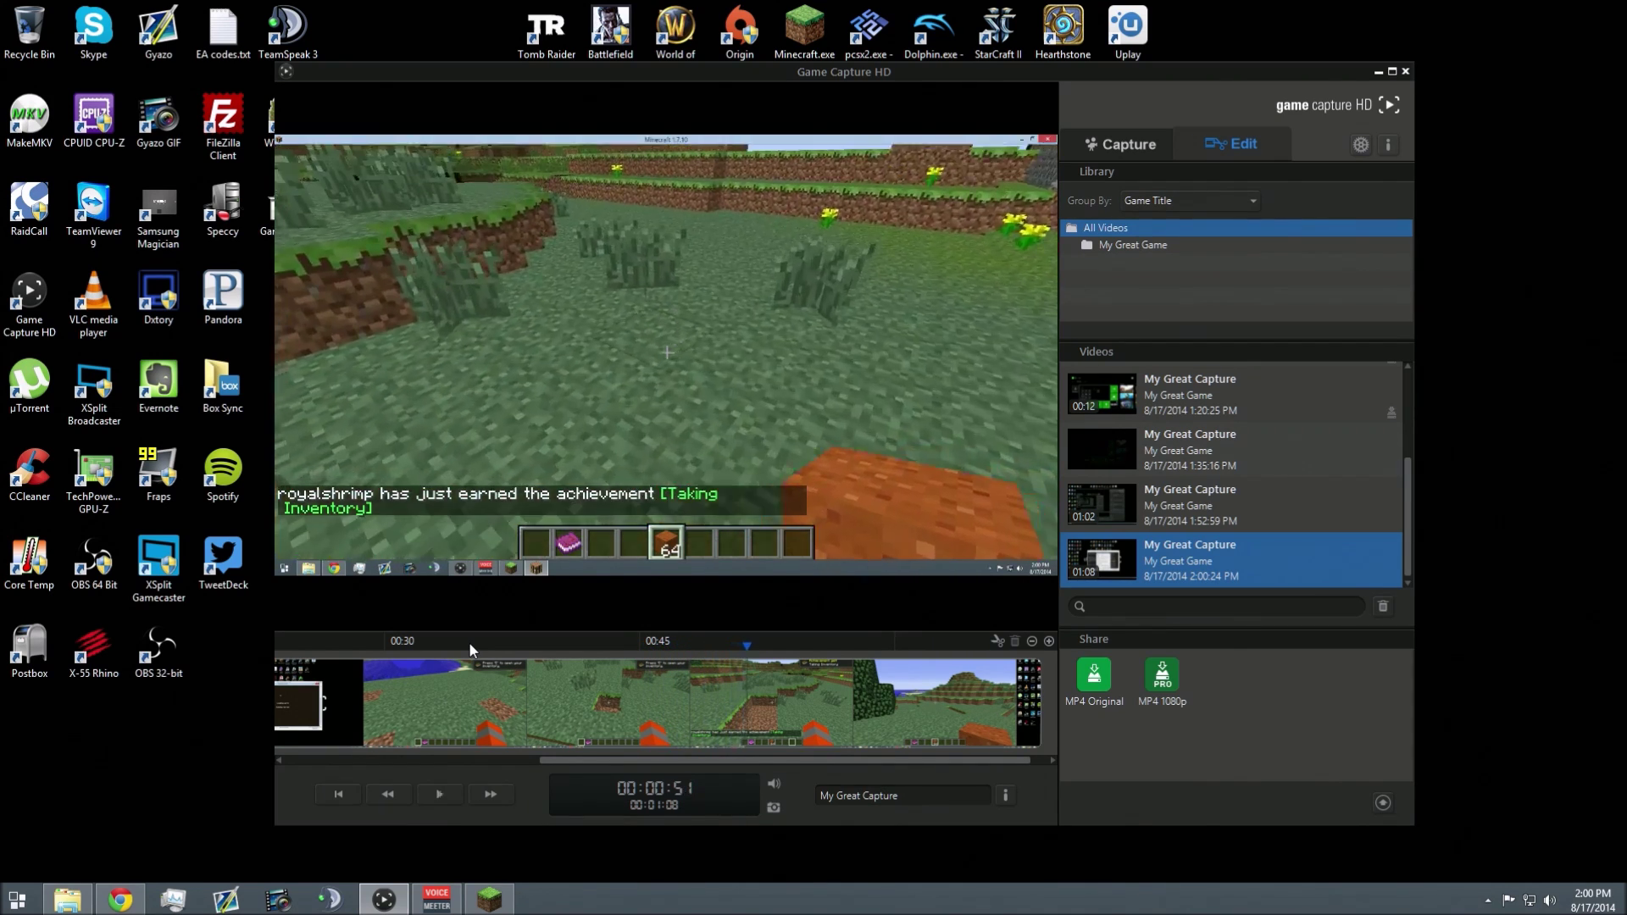
Step: Leave the paused 1:08 'My Great Capture' recording and return to Game Capture HD's live Capture view
click(1088, 148)
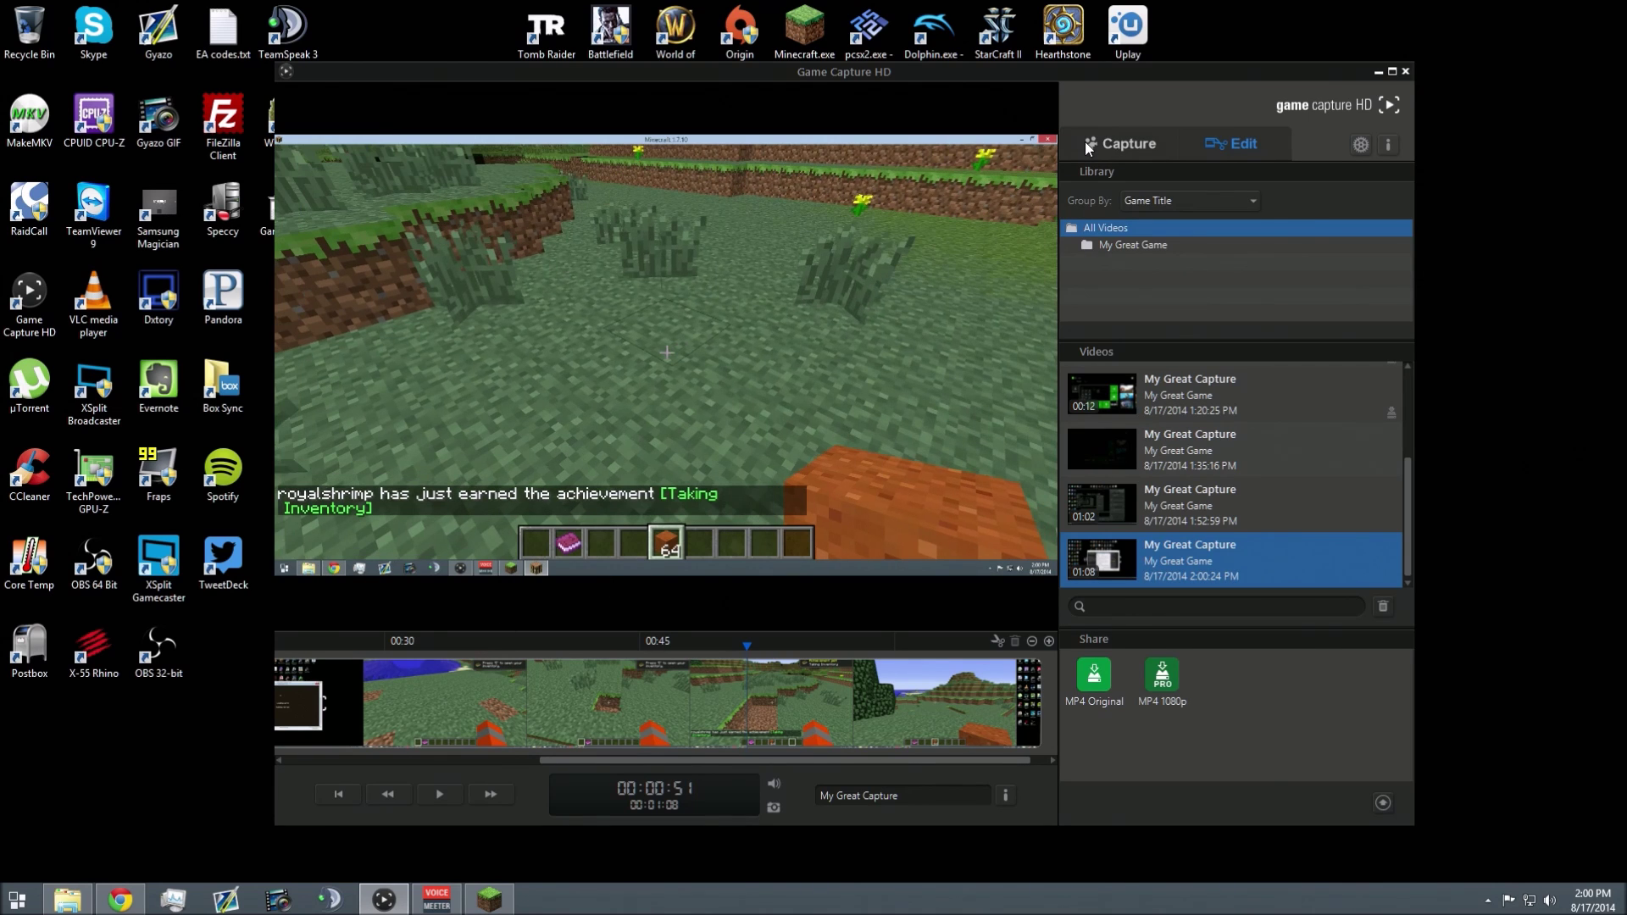